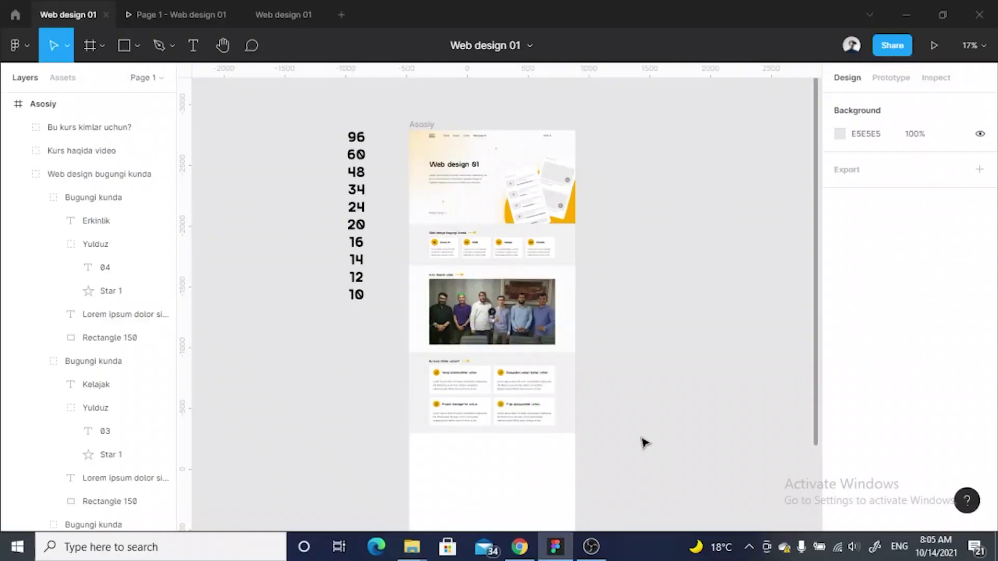
Duplicate the Kurs haqida video section directly below the original
scroll(562, 266, "down", 1)
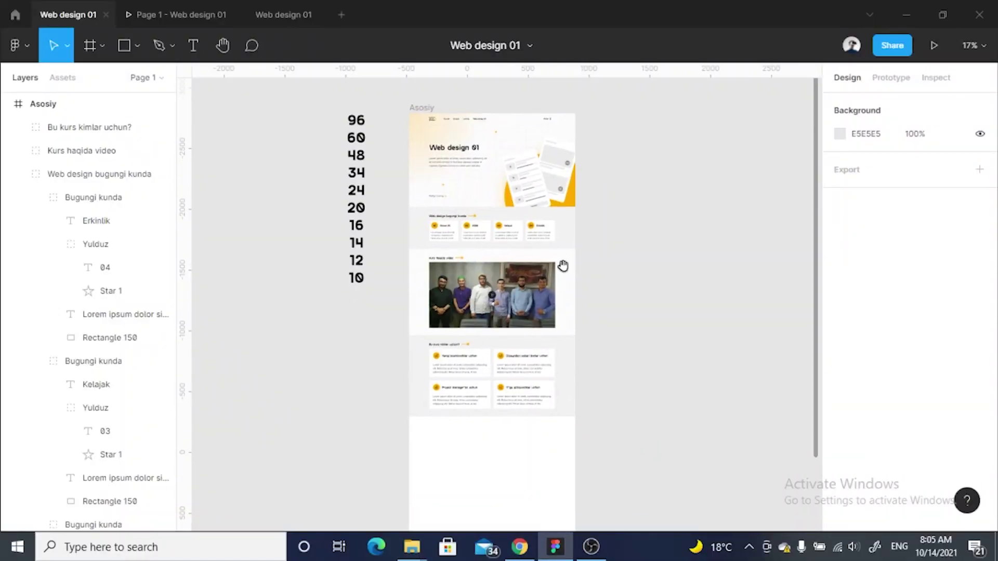
scroll(502, 348, "down", 4)
scroll(497, 355, "up", 2)
scroll(454, 355, "up", 1)
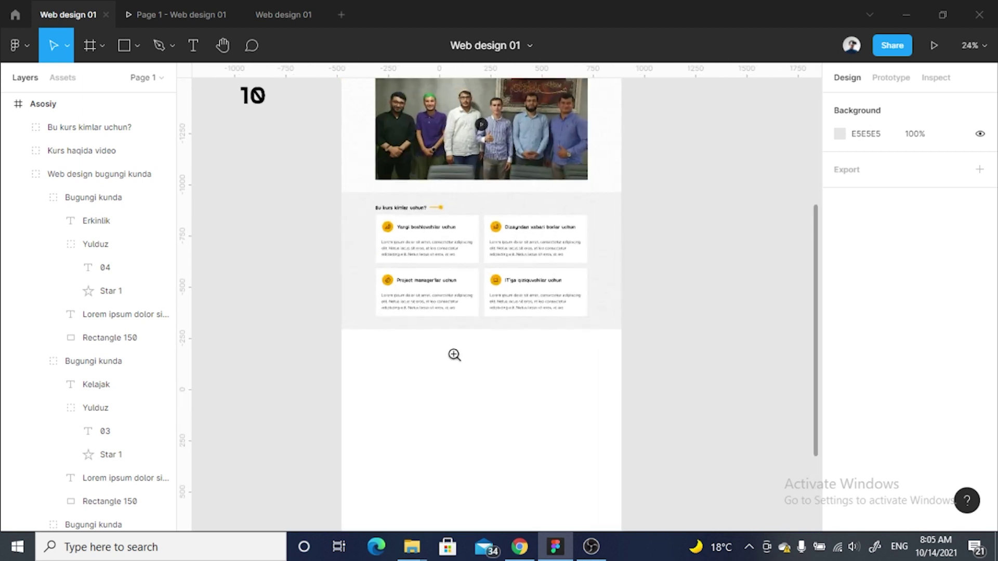
scroll(380, 338, "down", 3)
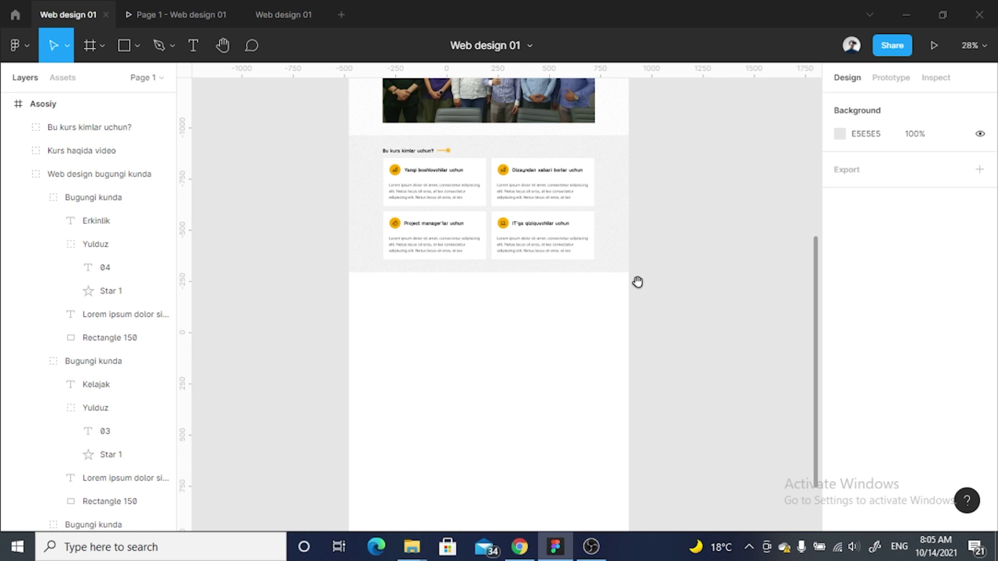
scroll(634, 302, "down", 2)
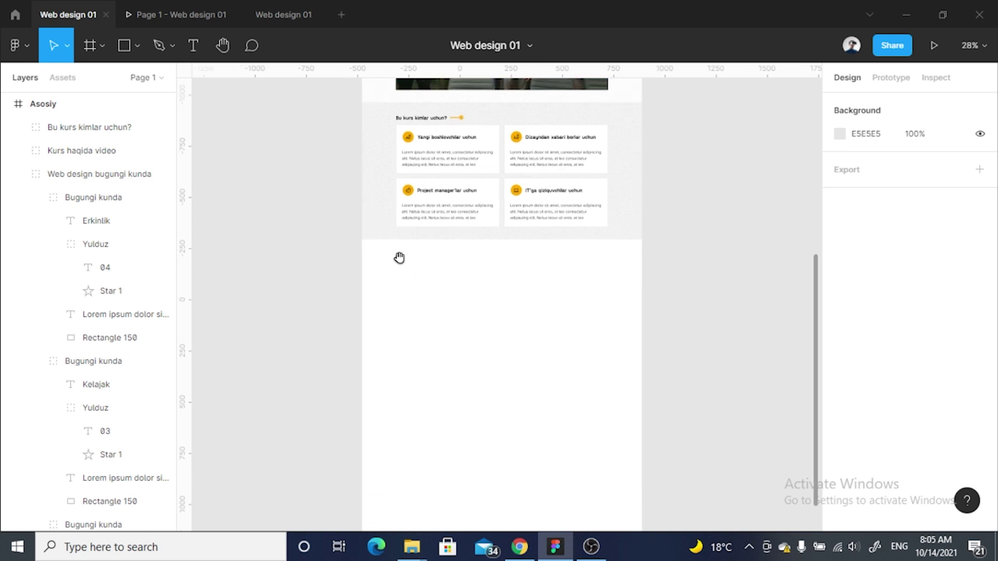
scroll(441, 326, "right", 1)
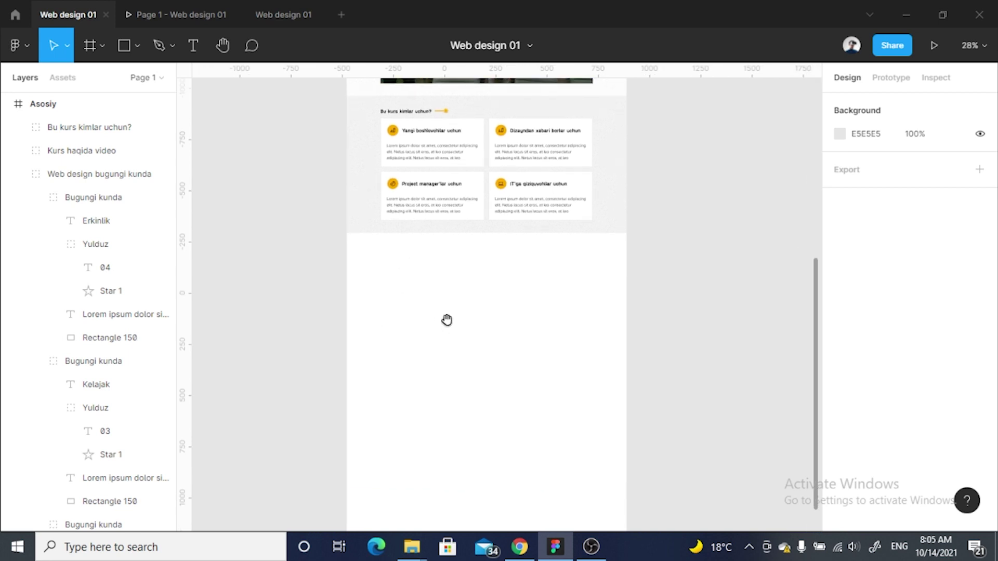
left_click_drag(432, 343, 445, 312)
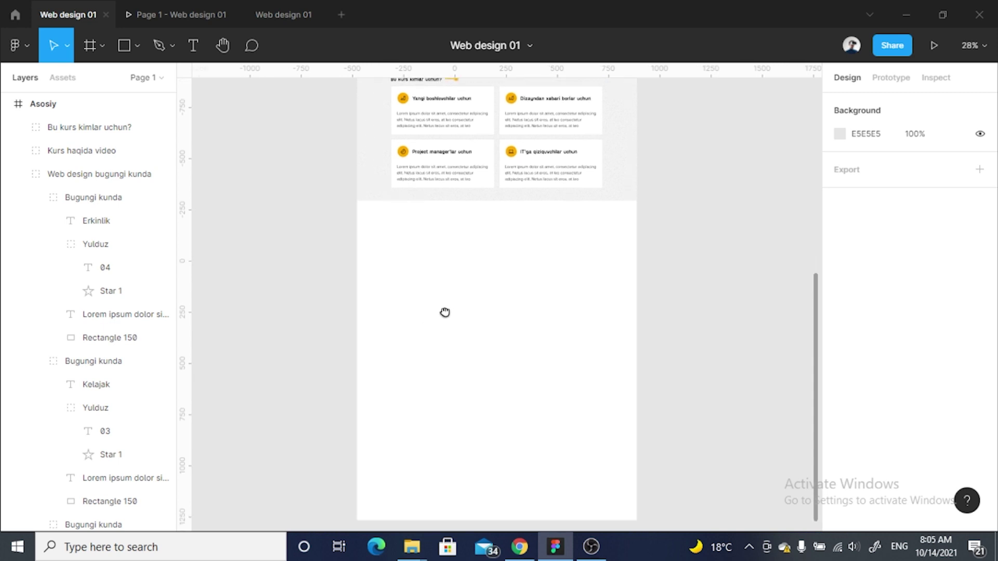
scroll(419, 246, "up", 3)
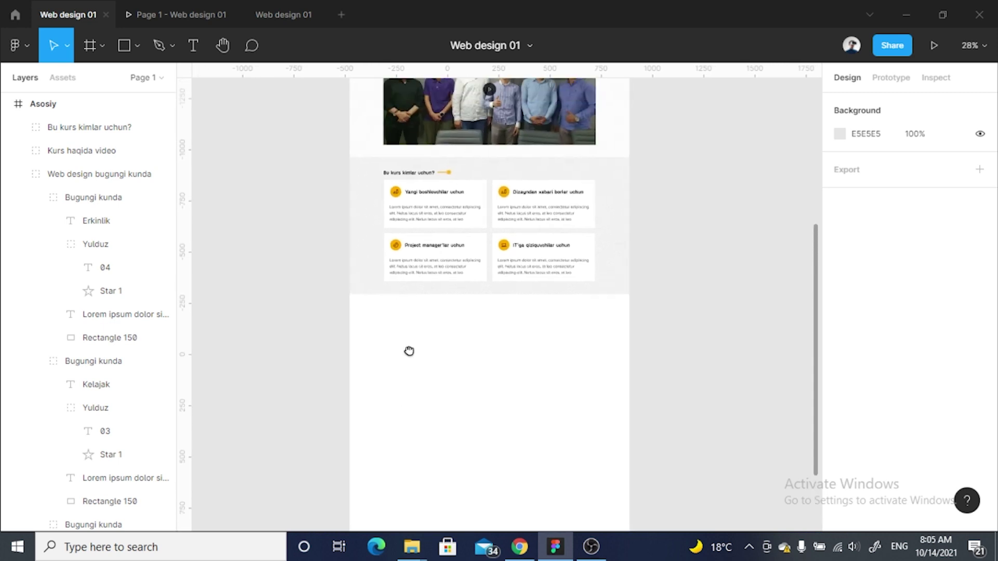
scroll(407, 352, "up", 2)
scroll(363, 397, "up", 3)
scroll(412, 386, "down", 5)
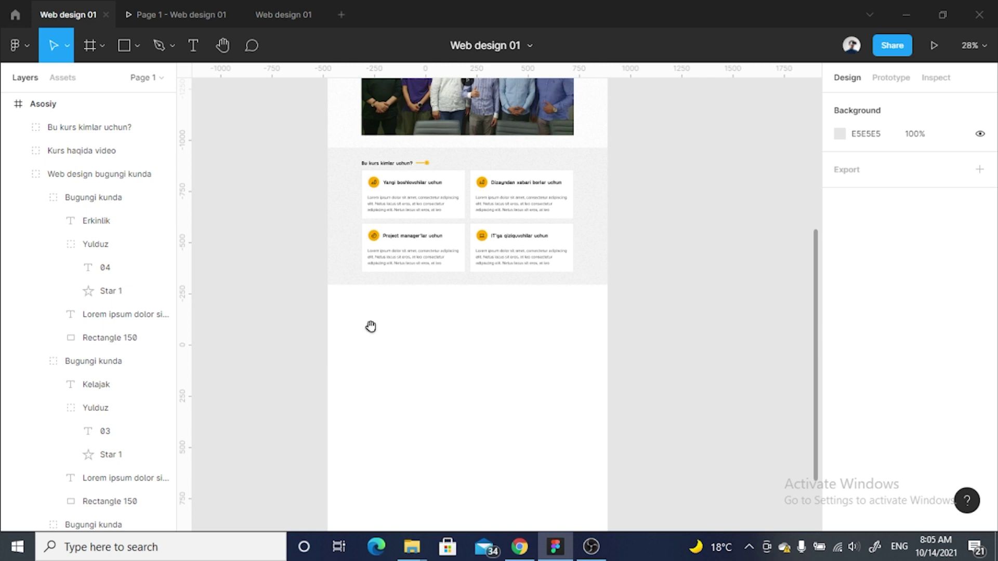
mouse_move(370, 326)
left_mouse_down()
mouse_move(381, 245)
mouse_move(406, 401)
left_mouse_up()
scroll(454, 265, "up", 4)
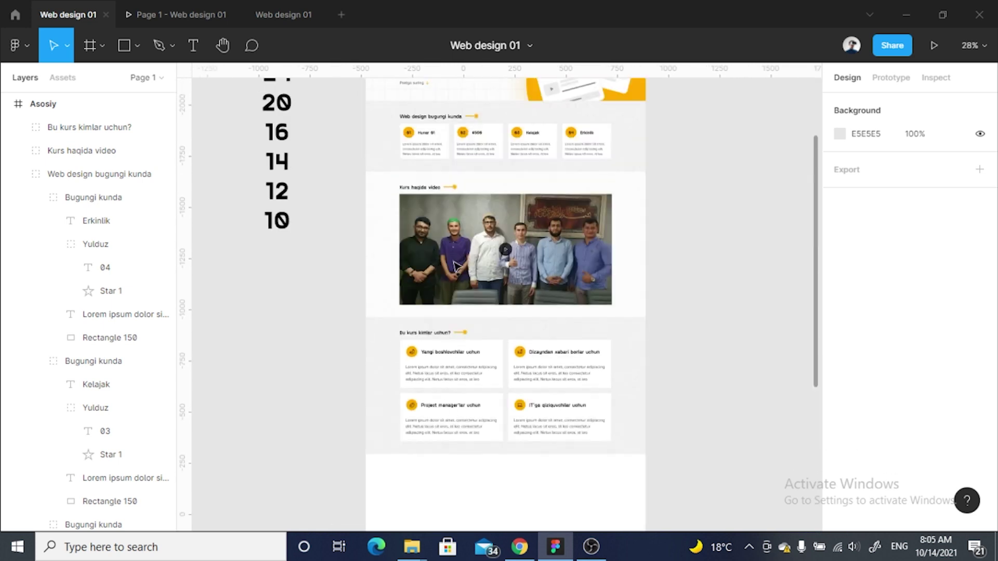
left_click(453, 265)
left_click_drag(421, 181, 422, 462)
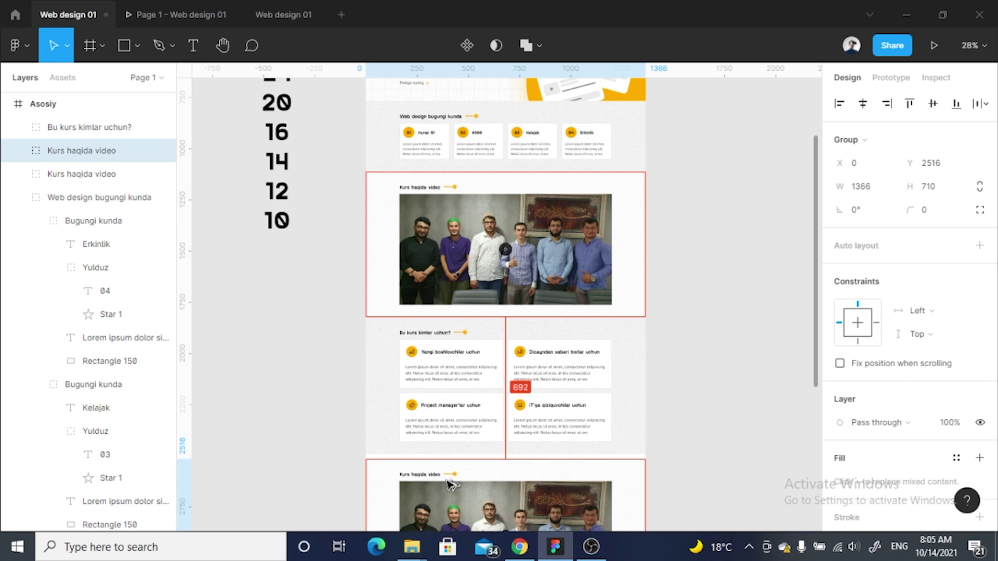
scroll(468, 291, "down", 3)
scroll(492, 291, "up", 2)
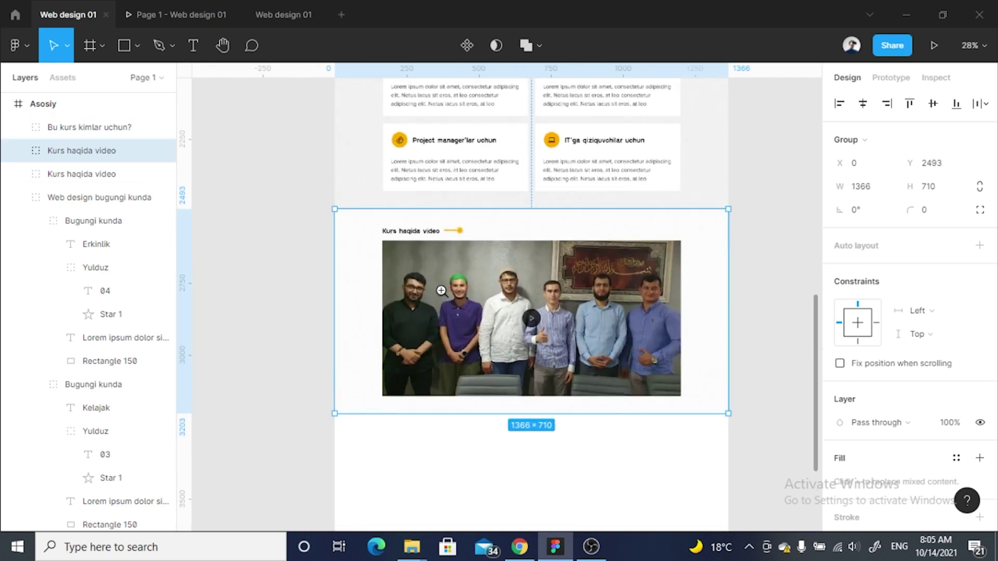
Ungroup the copied section and delete its video photo
right_click(492, 291)
left_click(527, 298)
left_click(536, 322)
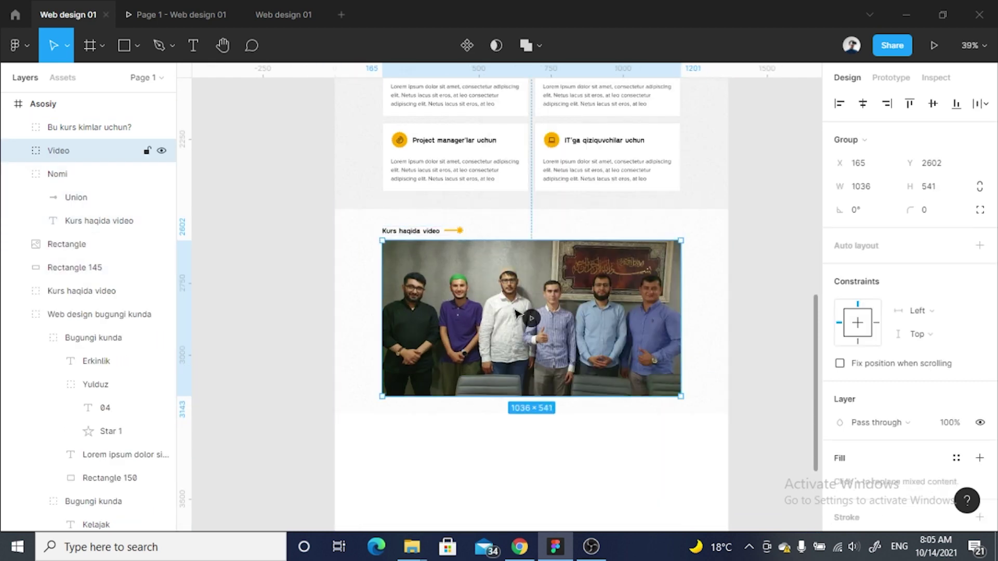
key("Delete")
Stretch both background rectangles of the copy to 1486 px tall
left_click(522, 408)
left_click(79, 244, "shift")
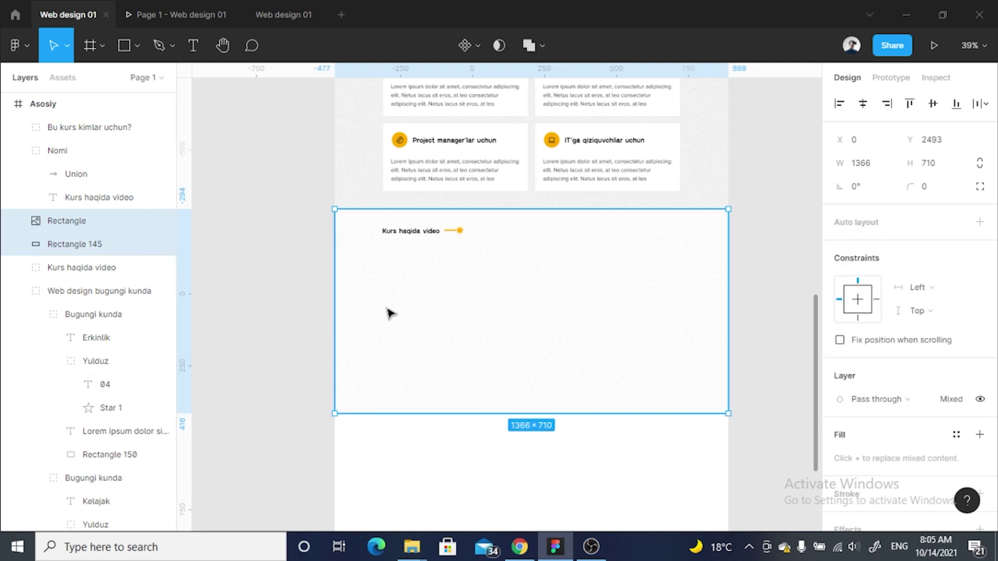
left_click_drag(521, 416, 511, 497)
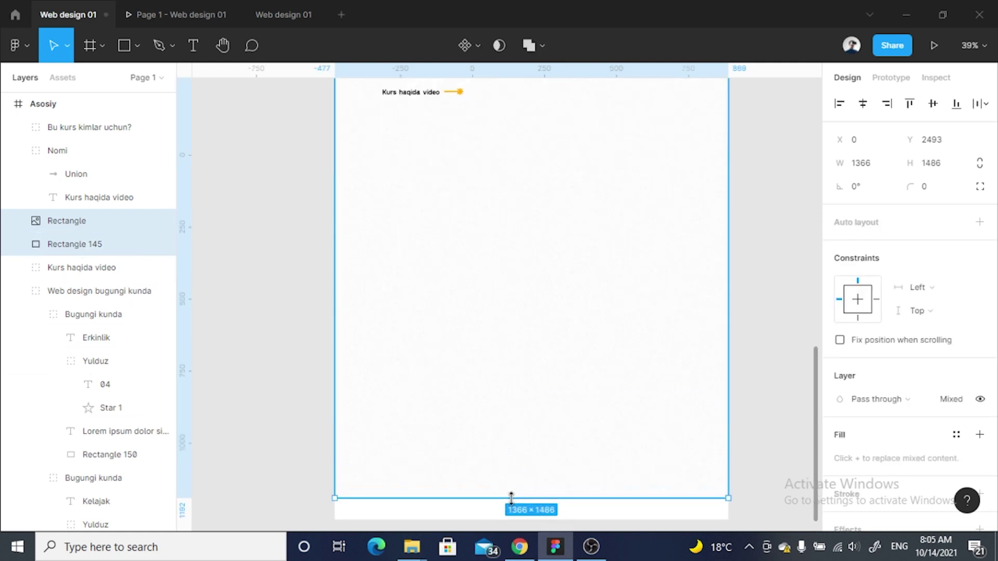
left_click(282, 352)
scroll(378, 222, "up", 2)
scroll(325, 201, "up", 1)
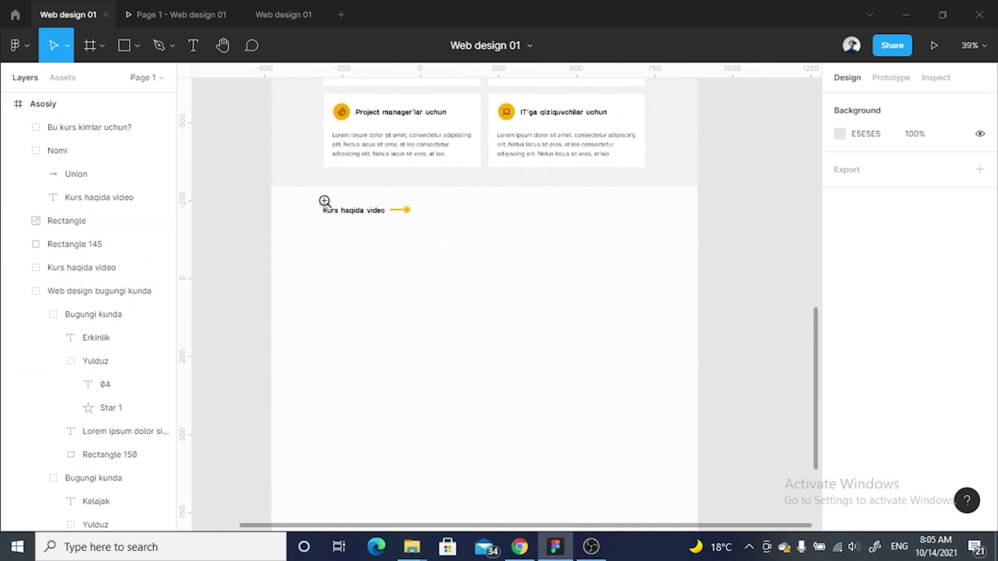
scroll(454, 156, "up", 1)
left_click(392, 120)
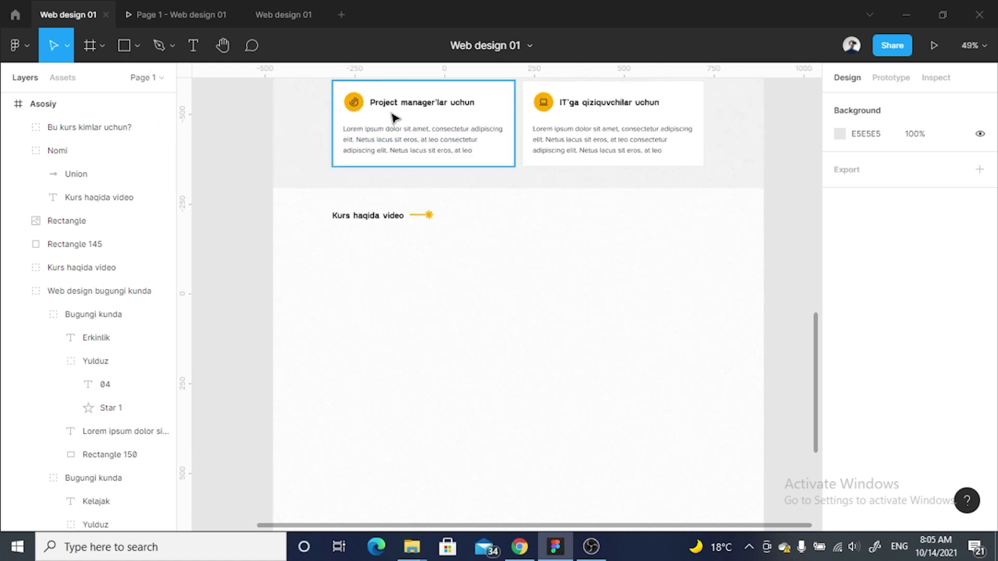
scroll(450, 267, "down", 5)
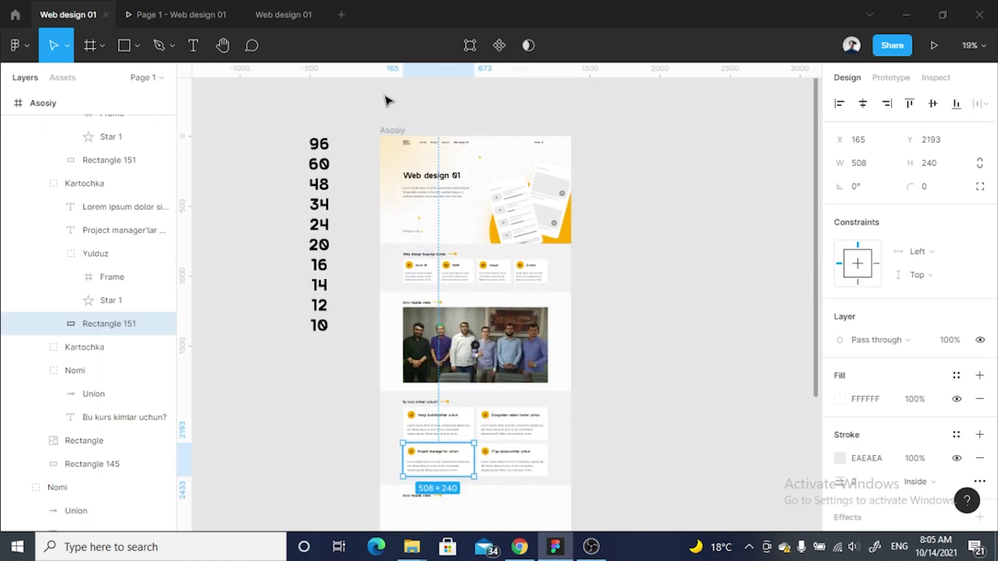
Show the Asosiy frame's 12-column layout grid
left_click(387, 134)
scroll(406, 250, "down", 3)
scroll(419, 357, "up", 3)
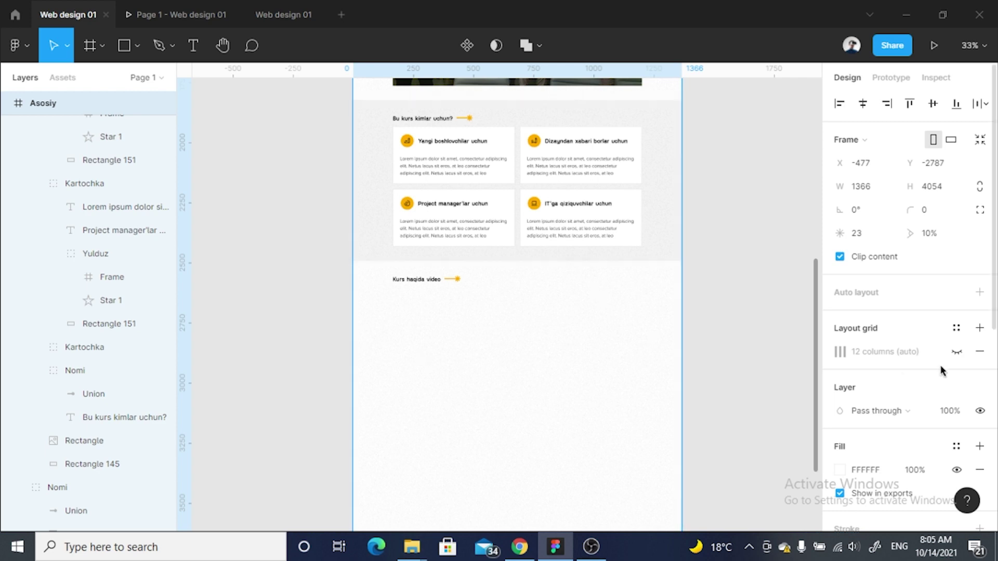
left_click(953, 350)
scroll(457, 294, "up", 2)
Paste the 508×240 card rectangle under the new heading at Y 2612
left_click(528, 216)
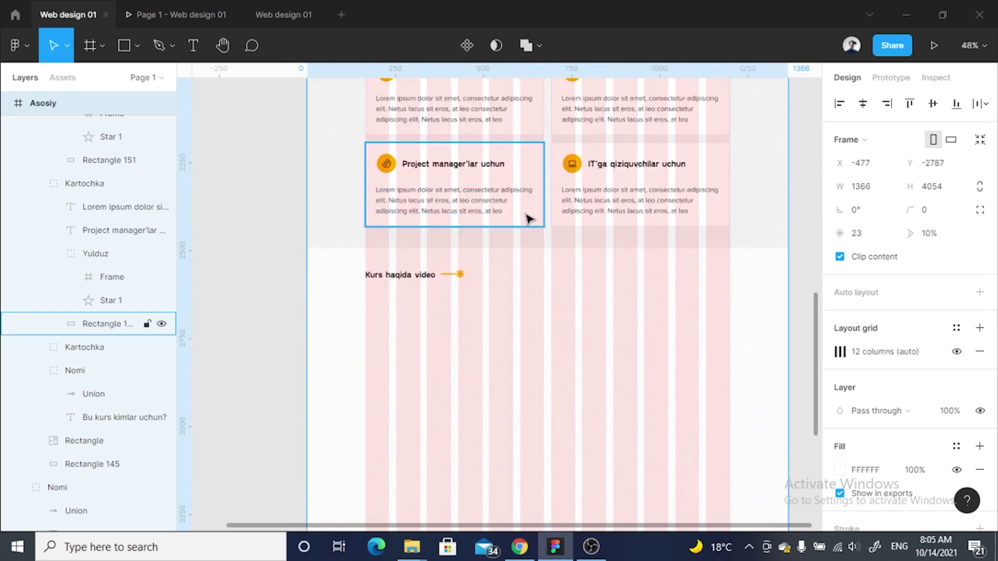
scroll(457, 402, "up", 3)
key("ctrl+v")
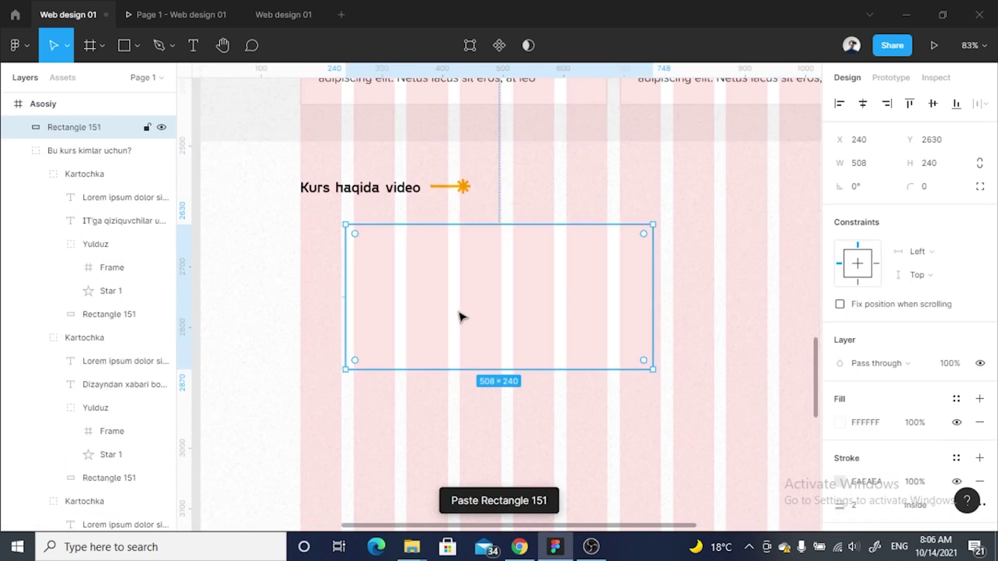
left_click_drag(459, 317, 443, 280)
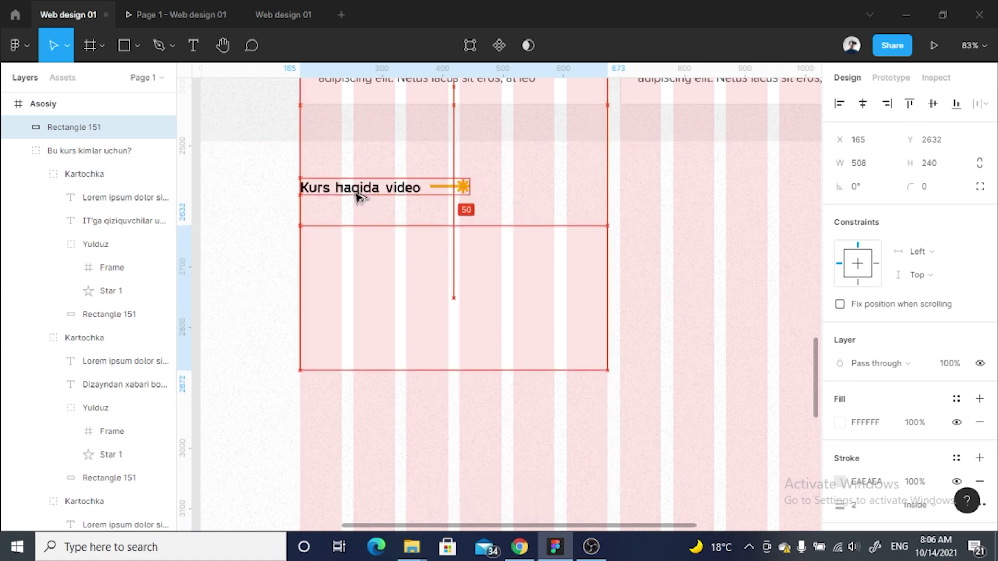
key("shift+Up")
scroll(364, 196, "up", 2)
scroll(389, 195, "up", 2)
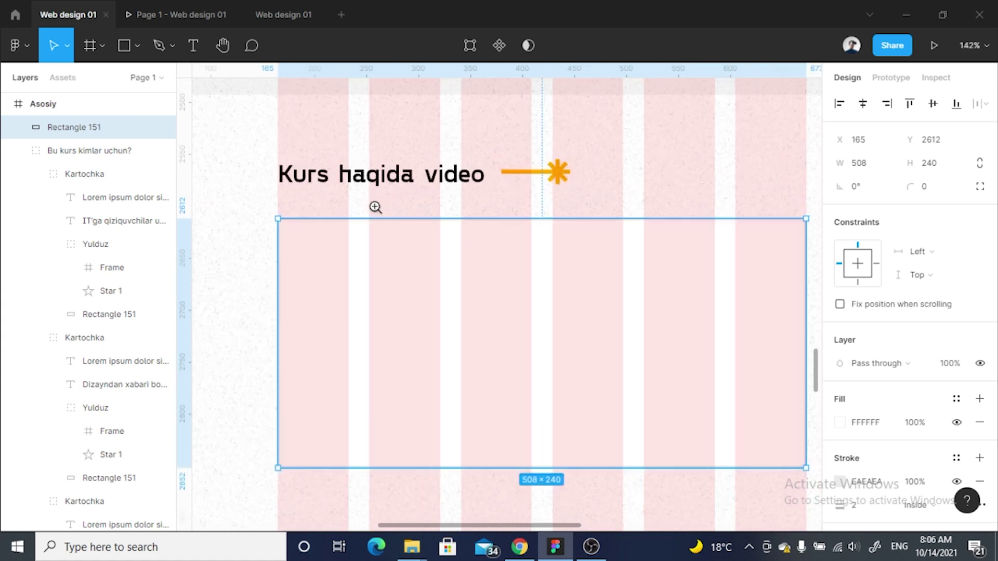
scroll(377, 207, "up", 1)
left_click(192, 46)
Add a 'Kursga kirish' text label inside the card at font size 20
scroll(330, 249, "up", 1)
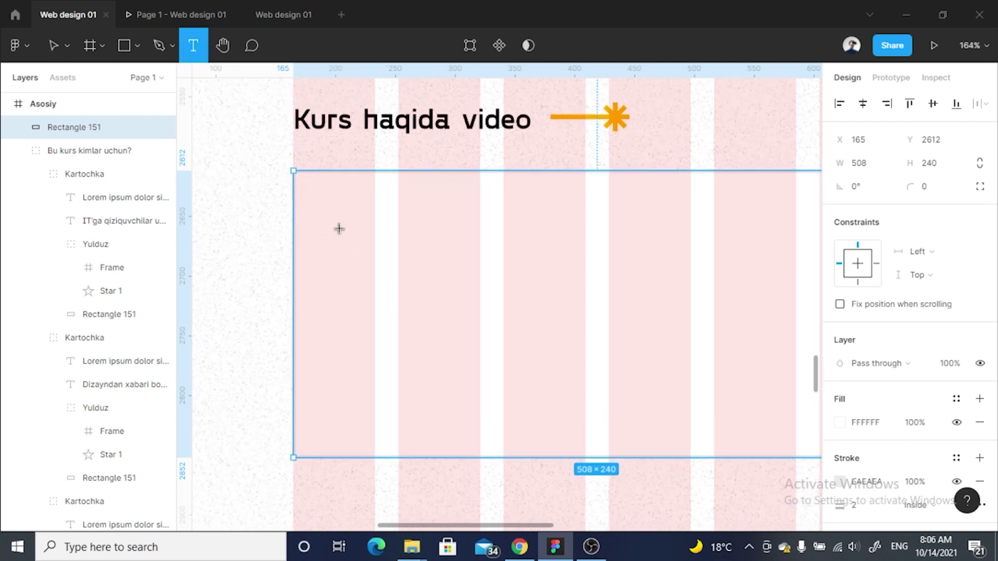
left_click(339, 229)
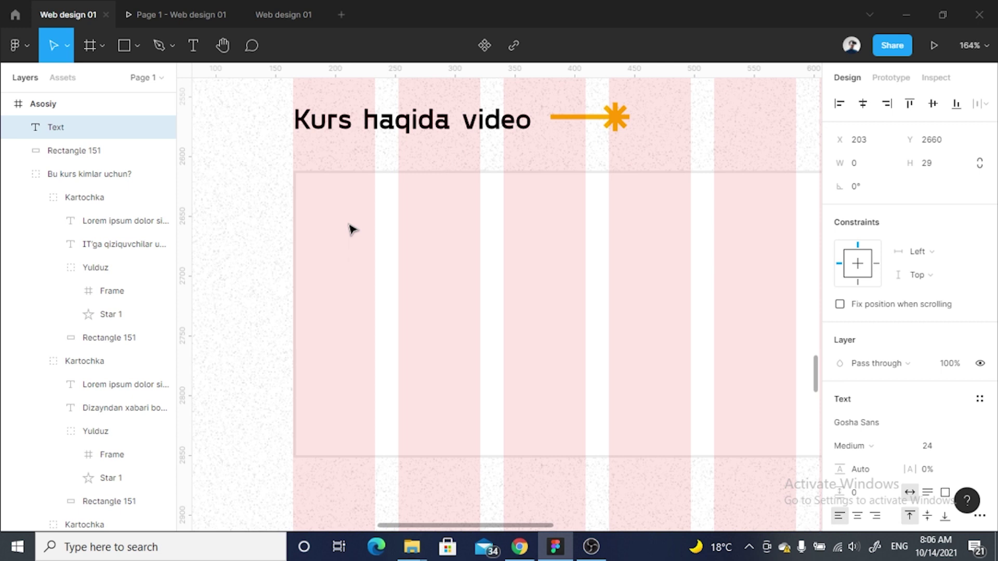
type("Kursga")
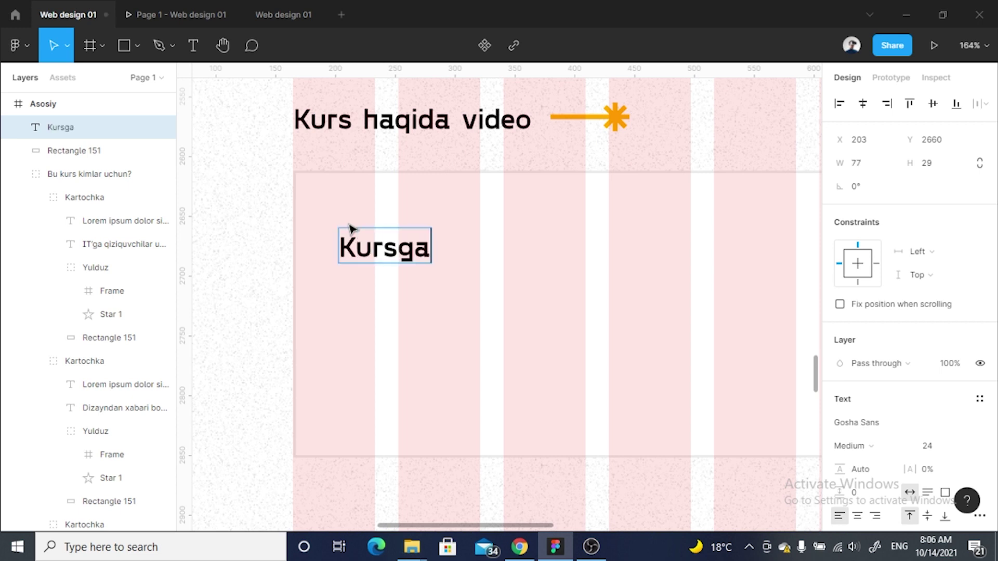
type(" kirish")
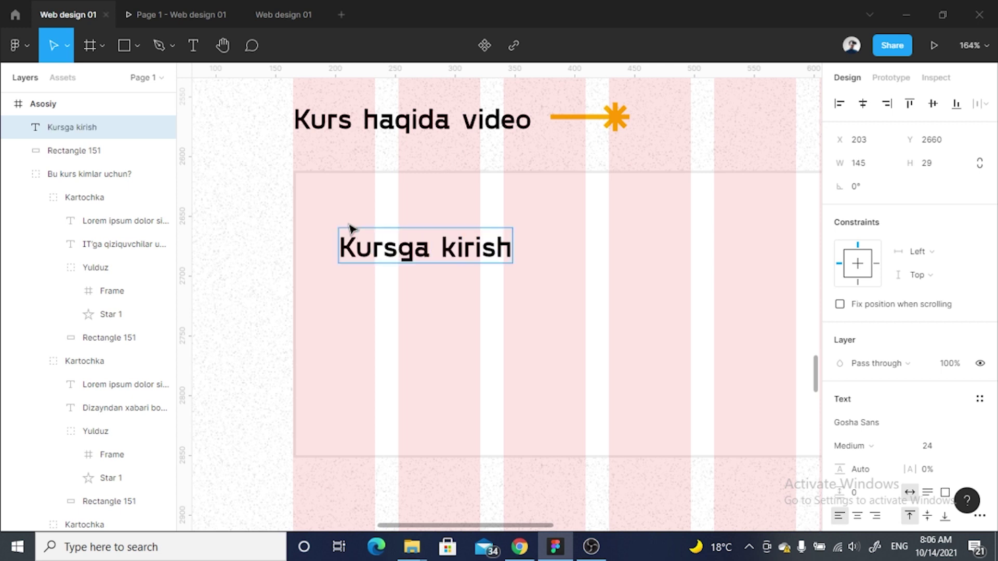
scroll(348, 249, "down", 3)
key("Escape")
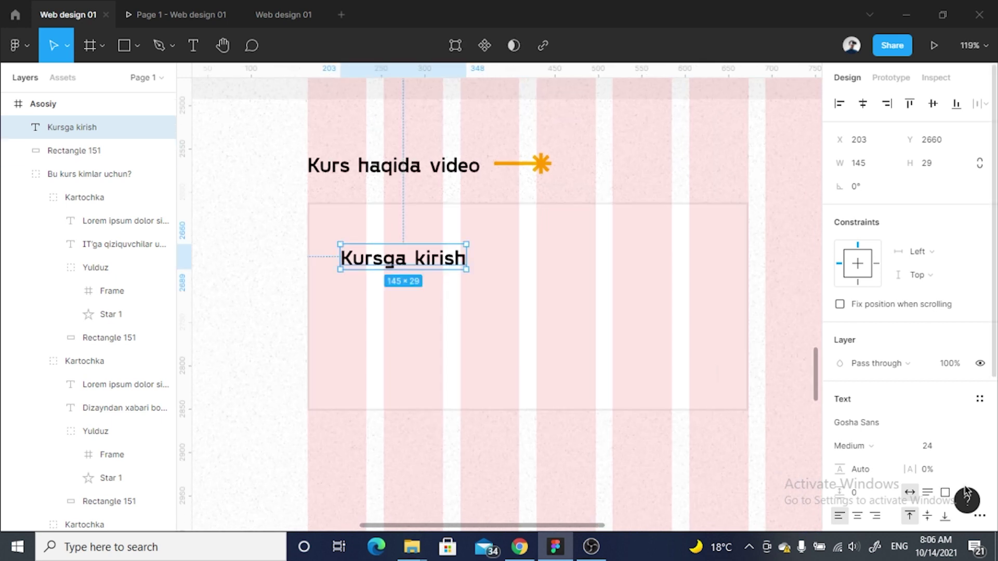
left_click(942, 444)
type("20")
key("Return")
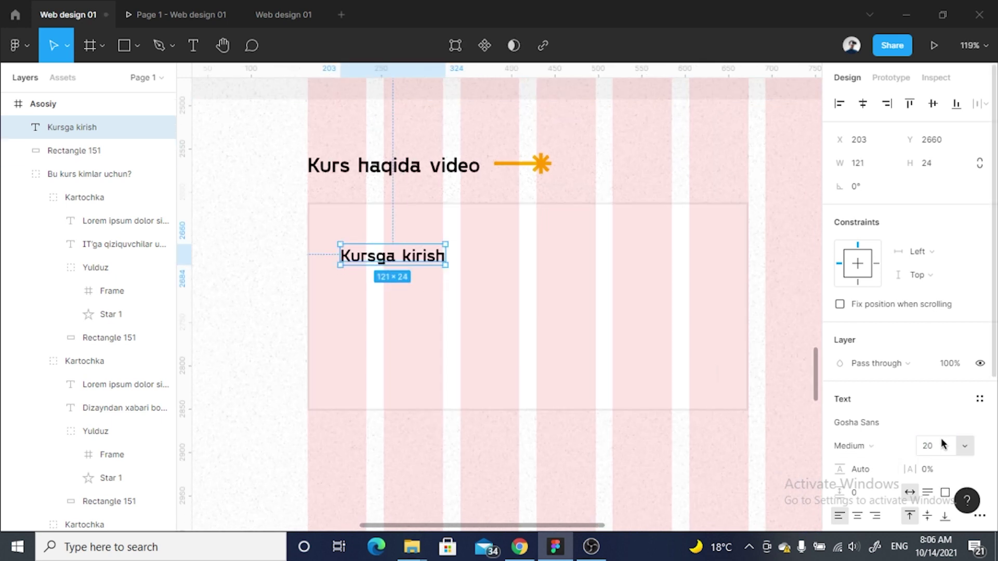
Set the heading to Proxima Nova Semibold, 30 px from the card's left edge
left_click(910, 423)
type("Proxima Nova")
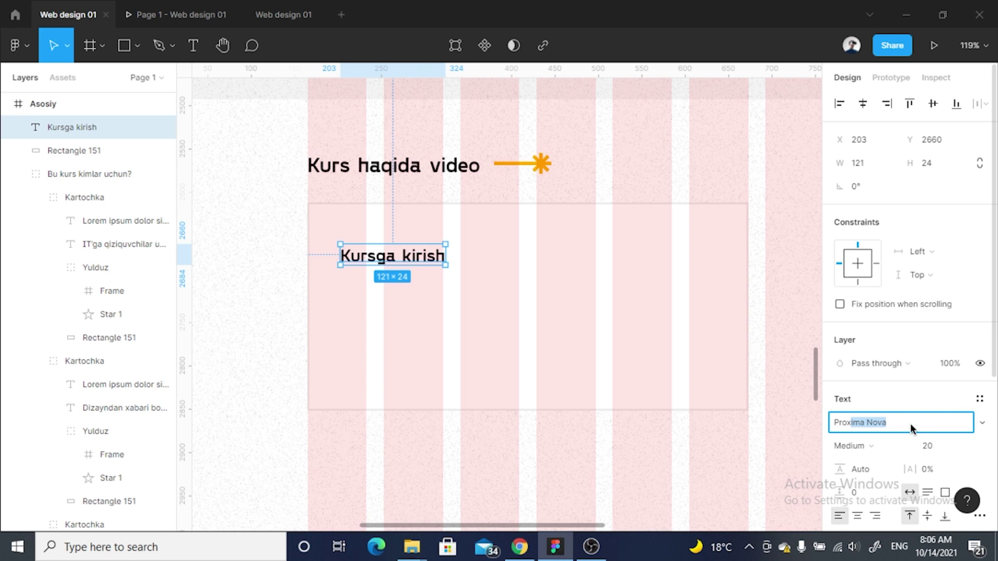
key("Return")
left_click(858, 446)
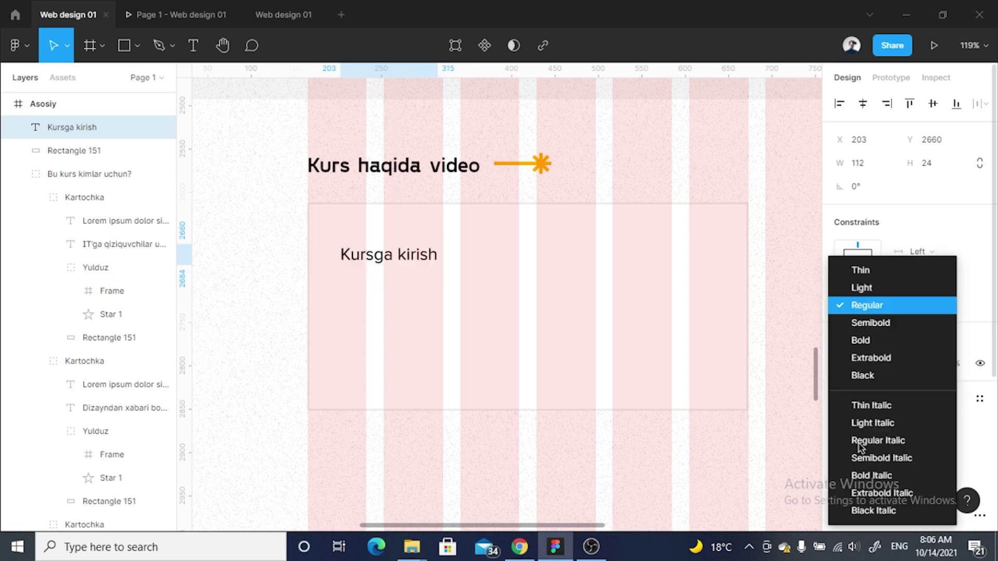
left_click(879, 320)
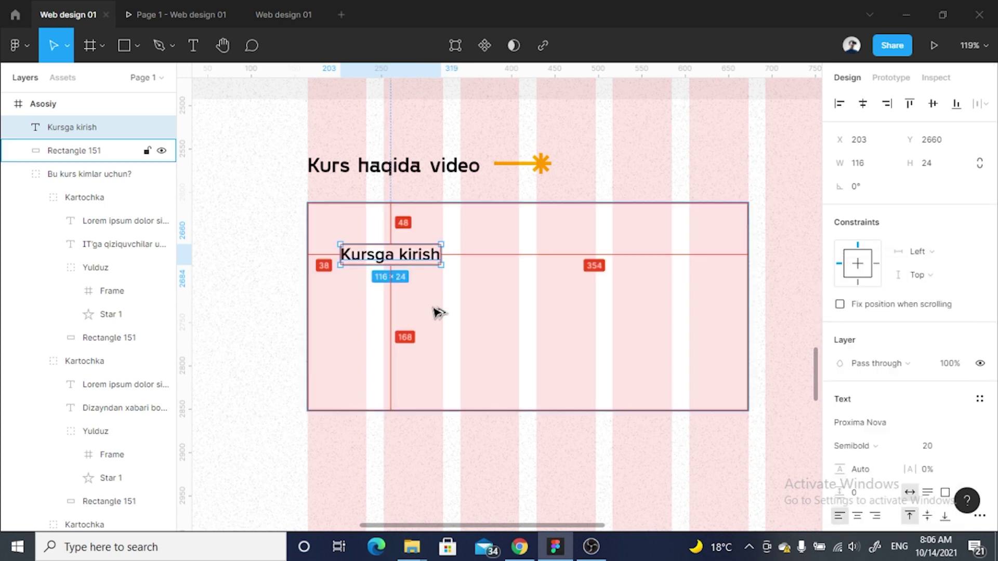
key("Left")
key("Left")
key("Left")
key("Left")
key("Left")
key("Left")
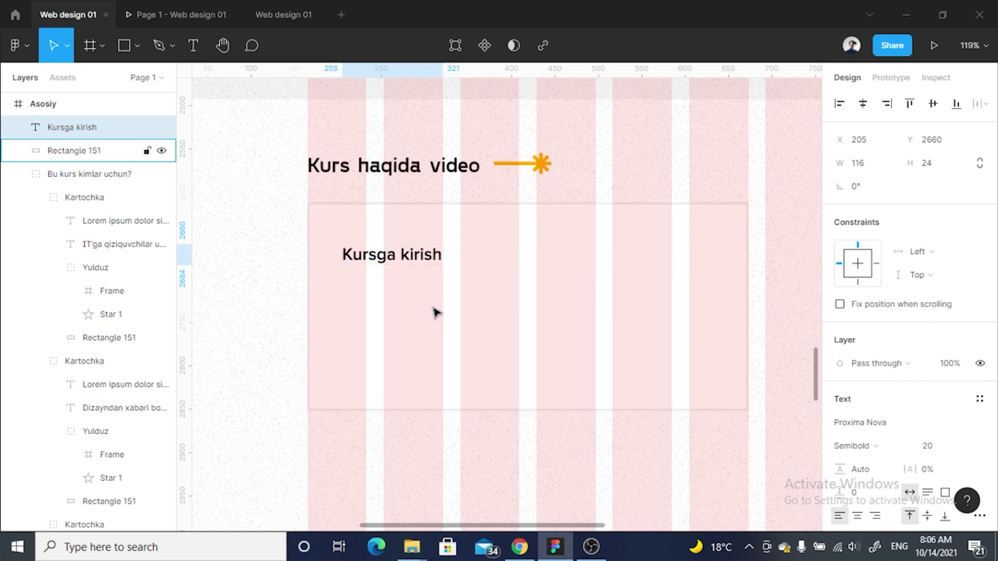
key("Left")
key("Left")
scroll(298, 225, "up", 3)
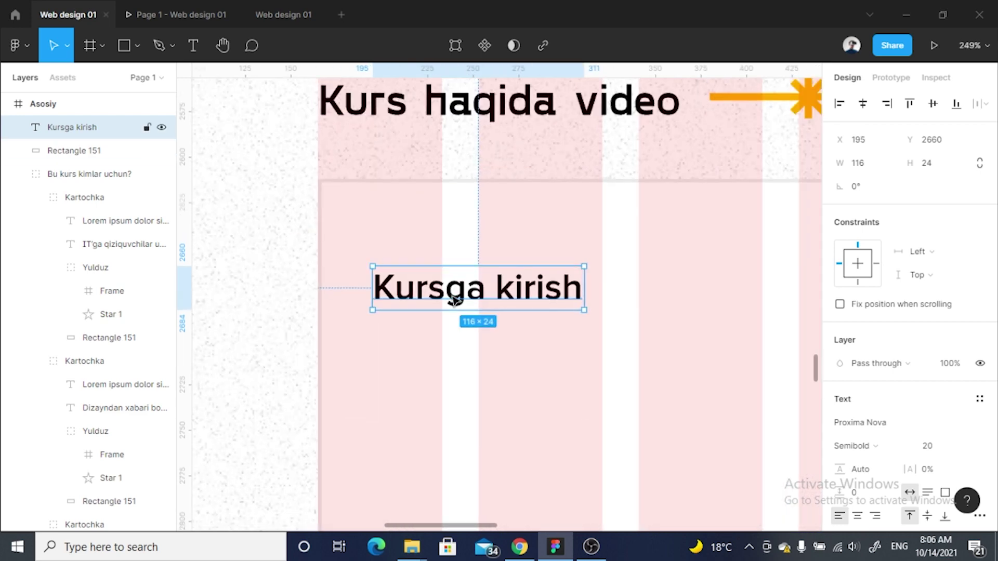
Copy the heading just above itself as a '01' label at size 16
left_click_drag(455, 281, 456, 250)
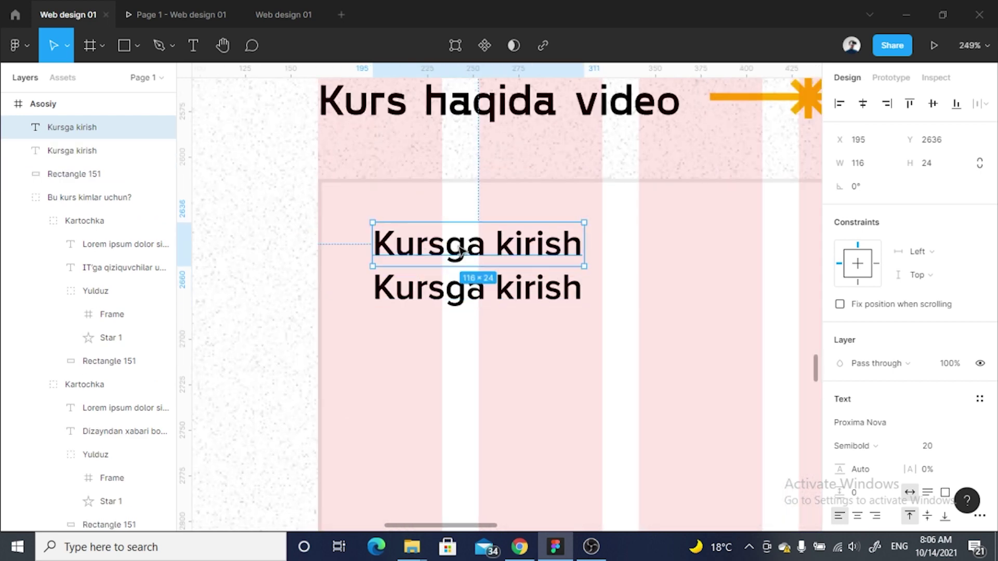
key("Return")
type("01")
key("Escape")
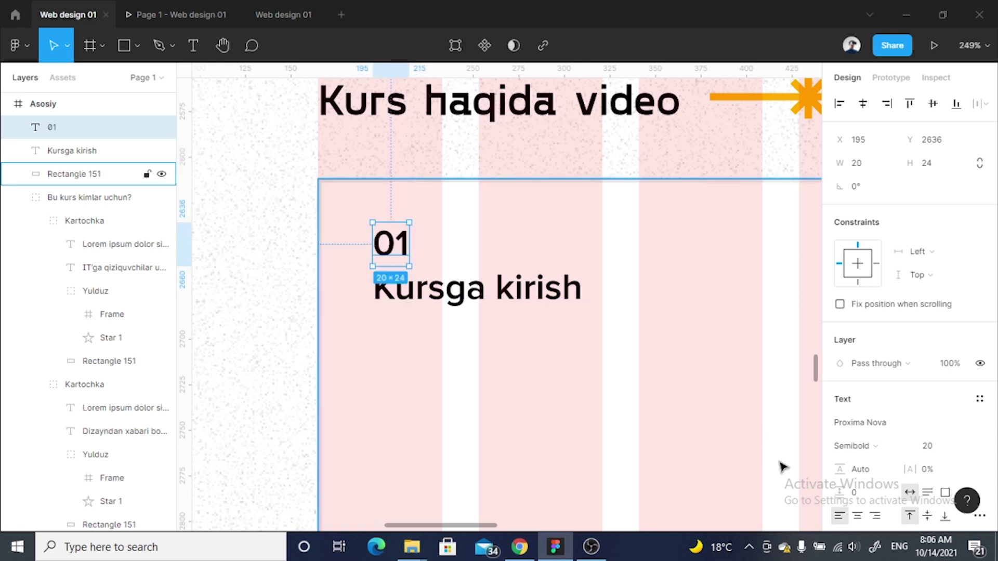
left_click(927, 441)
type("16")
key("Return")
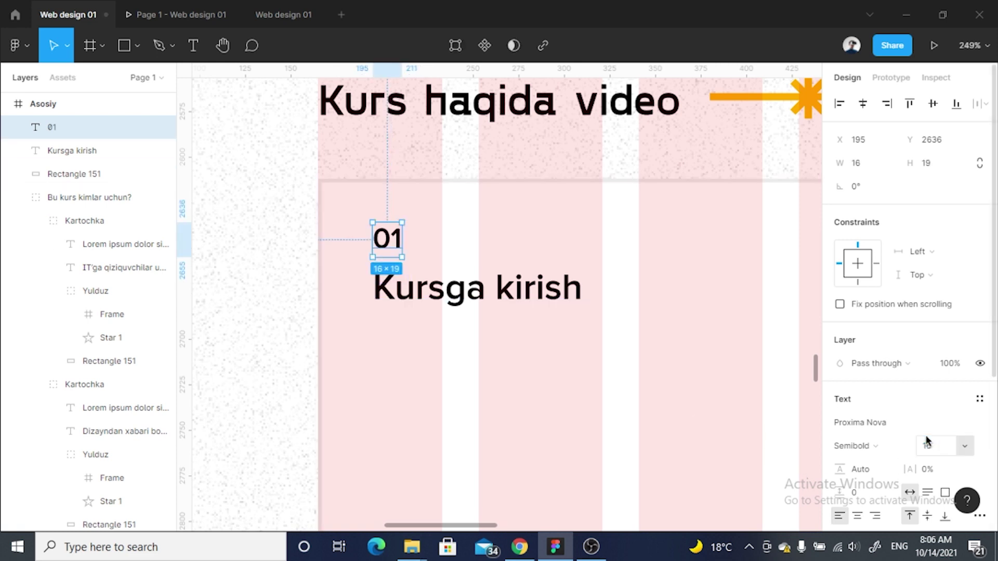
Make the 01 label Regular weight with fill colour 484848
left_click(891, 445)
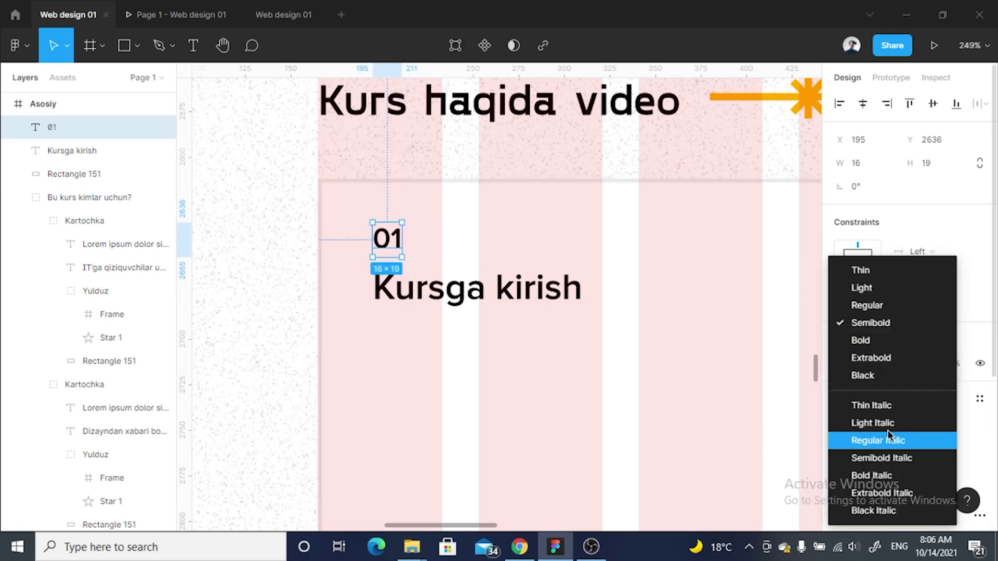
left_click(866, 305)
scroll(905, 408, "down", 5)
left_click(871, 357)
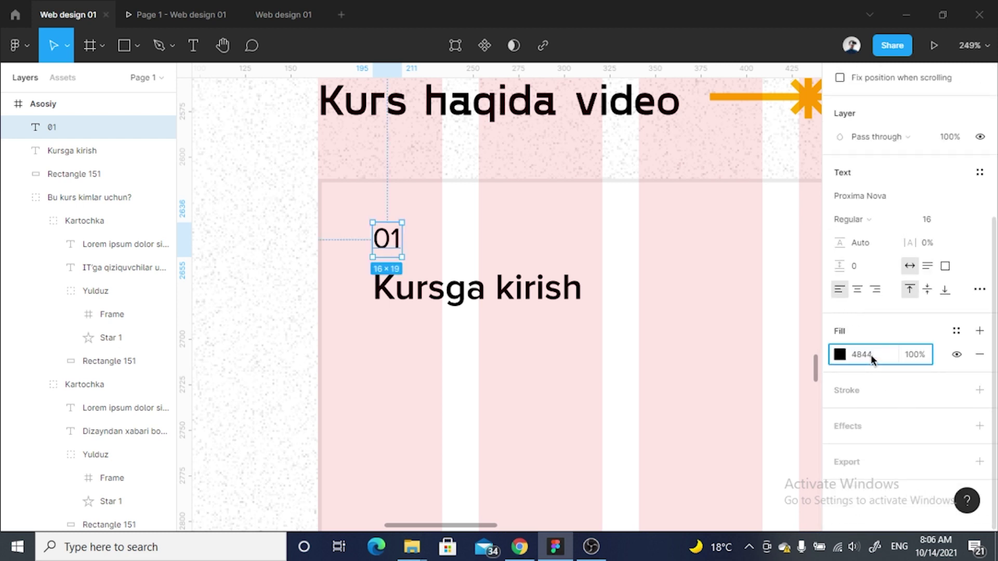
type("48")
key("Return")
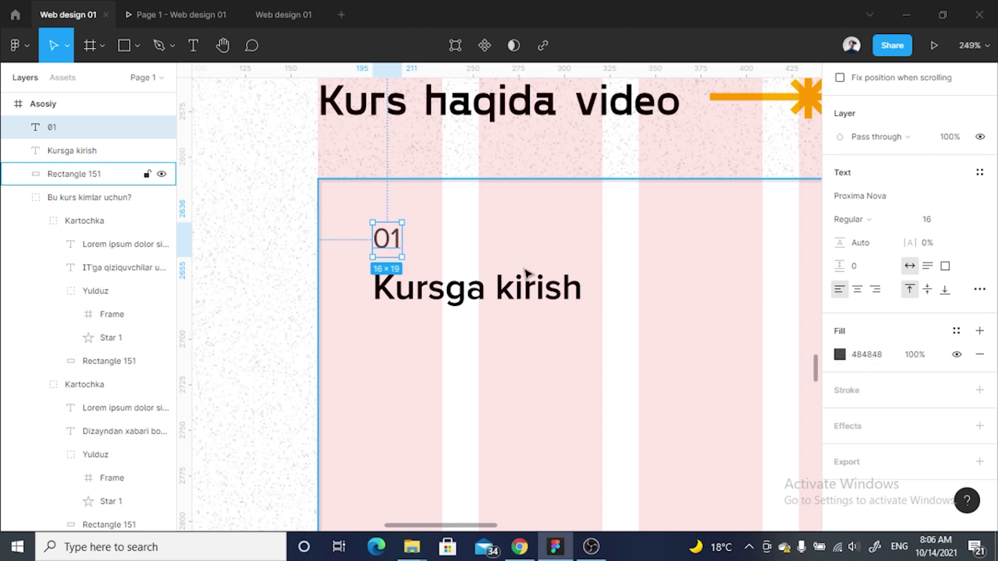
Nudge 01 down closer to the Kursga kirish heading
key("Down")
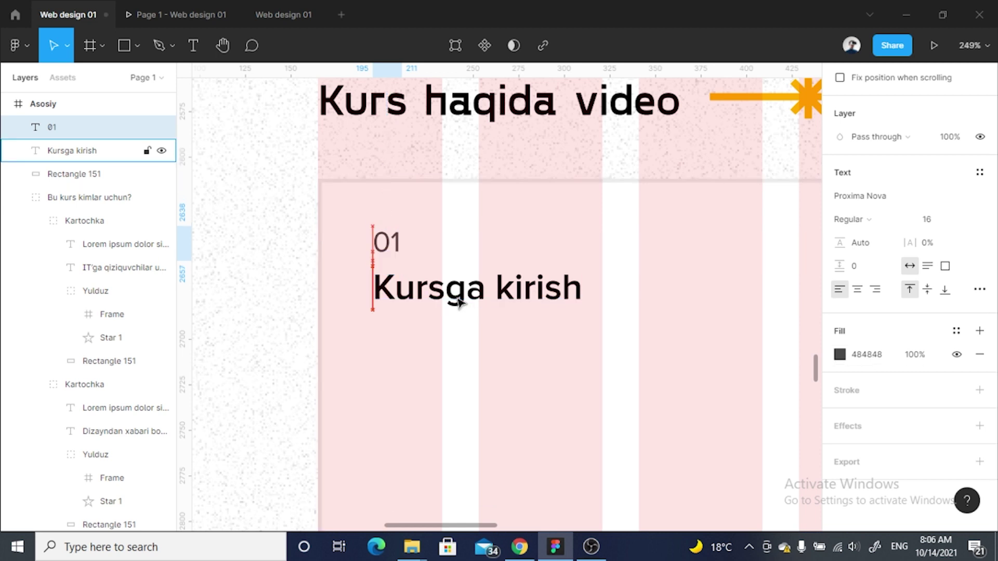
key("Down")
key("Down")
key("Down")
key("Down")
scroll(481, 263, "down", 5)
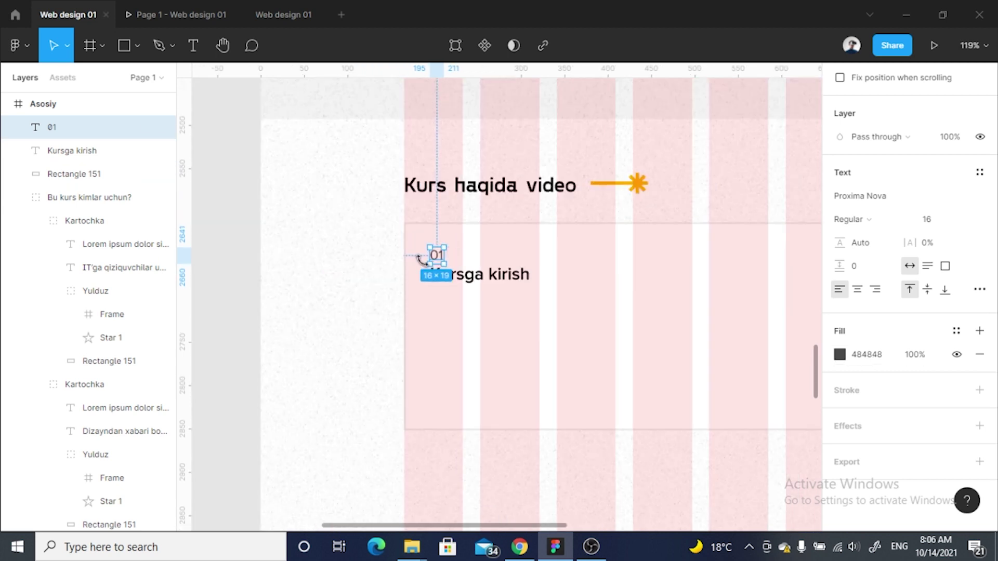
left_click(463, 274, "shift")
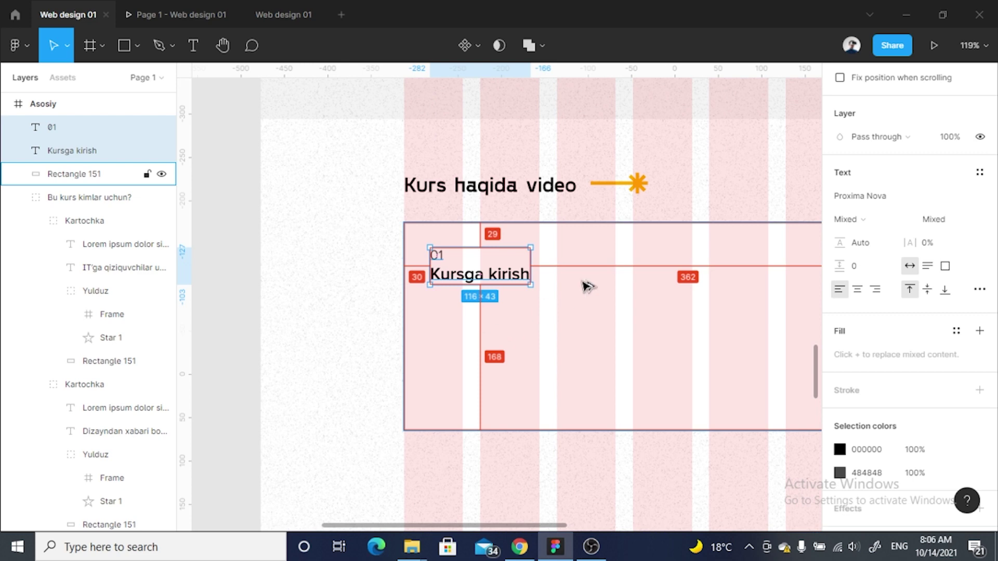
scroll(439, 297, "down", 3)
scroll(450, 311, "up", 2)
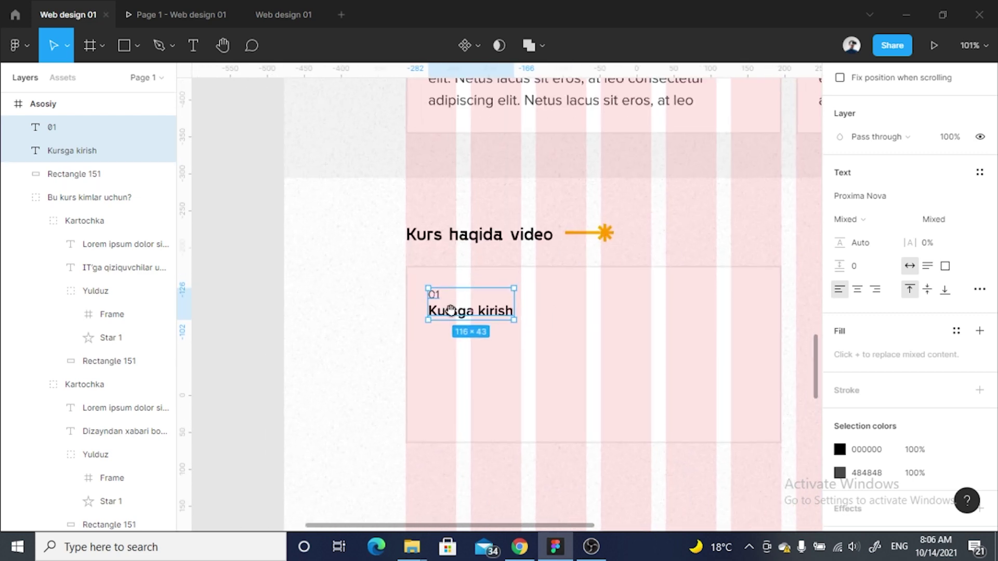
left_click(433, 322)
scroll(633, 310, "up", 2)
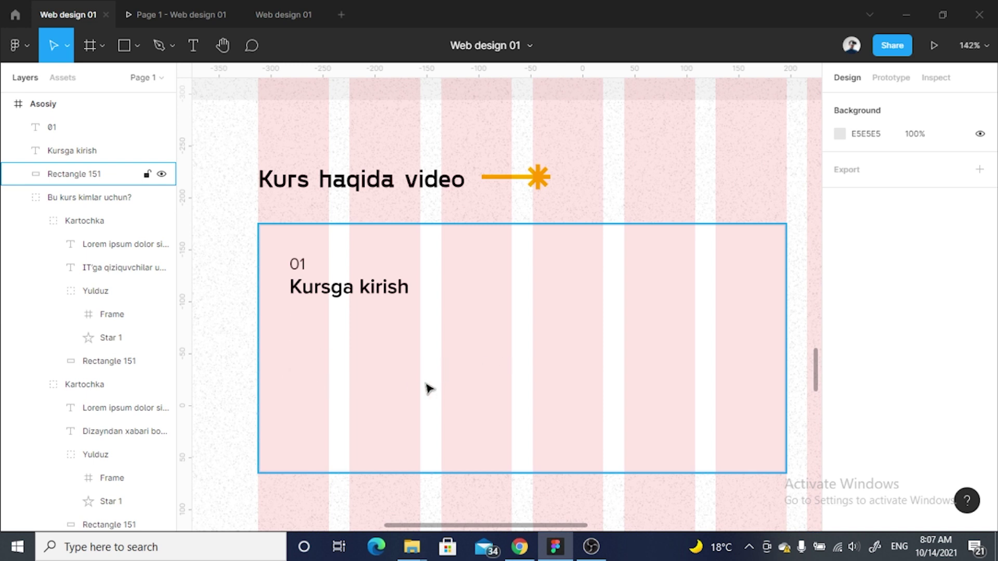
scroll(499, 263, "down", 3)
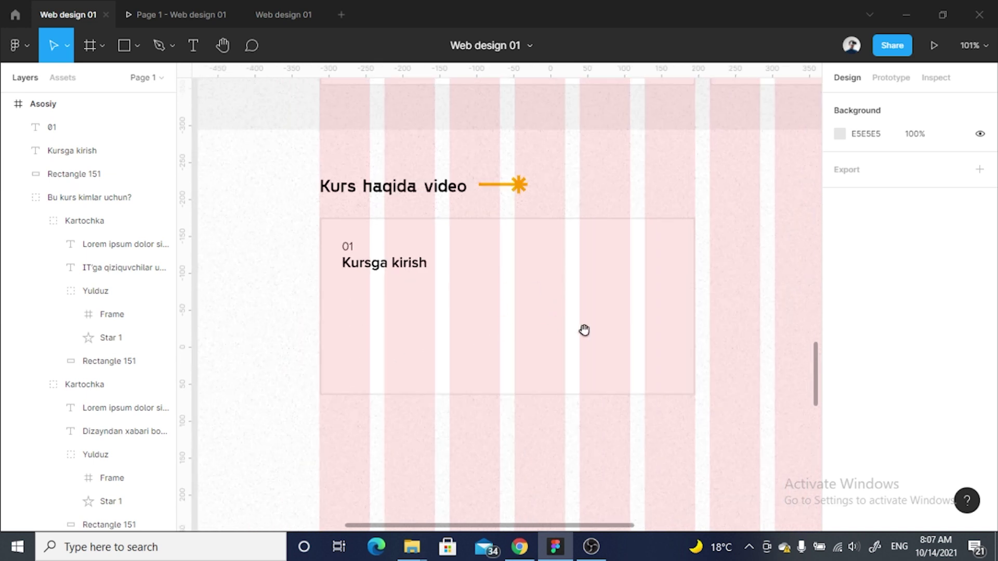
scroll(579, 307, "up", 1)
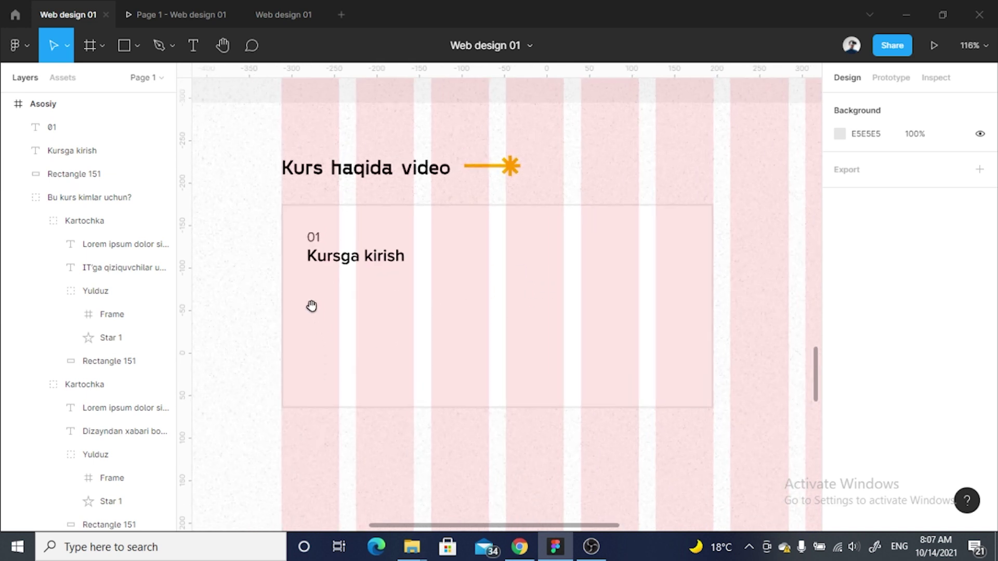
scroll(446, 238, "down", 3)
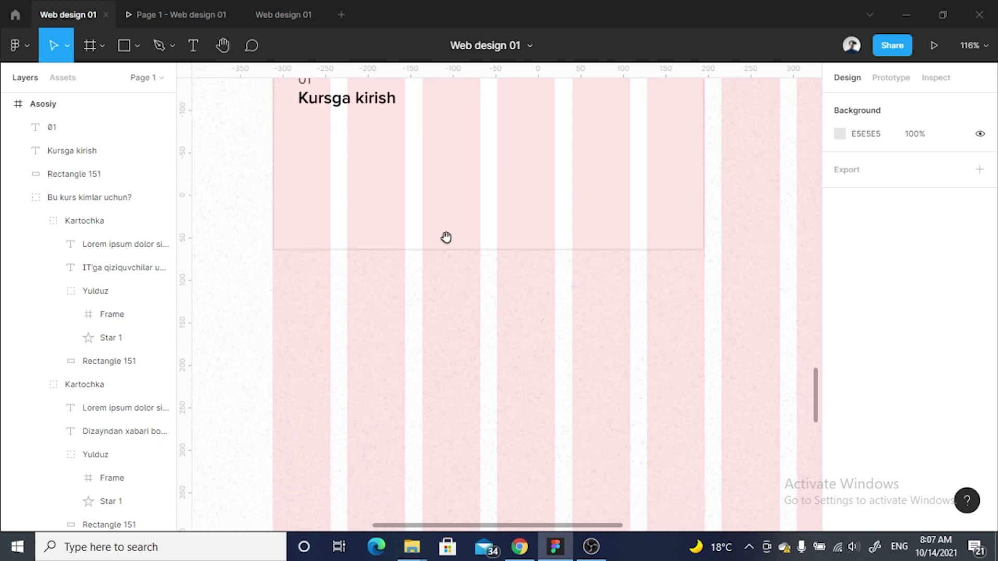
scroll(314, 363, "up", 4)
scroll(364, 375, "down", 1)
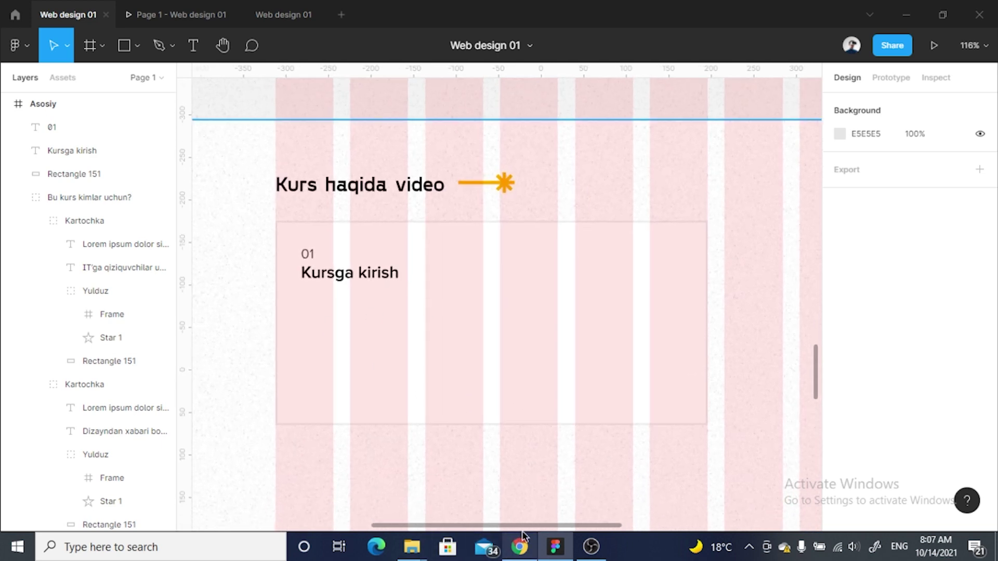
Copy the arrow-down icon from the Tabler Icons results for 'down'
left_click(535, 554)
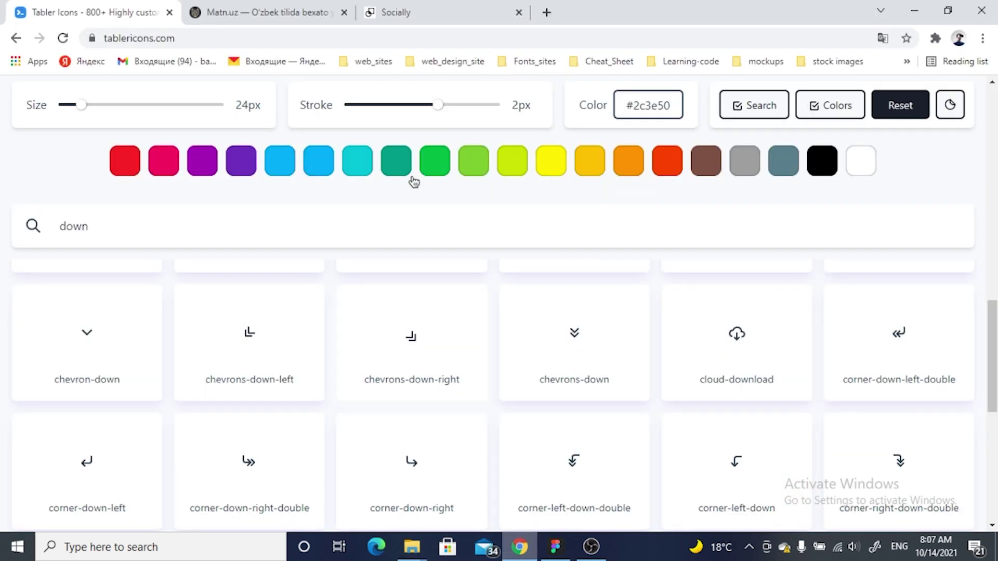
double_click(215, 229)
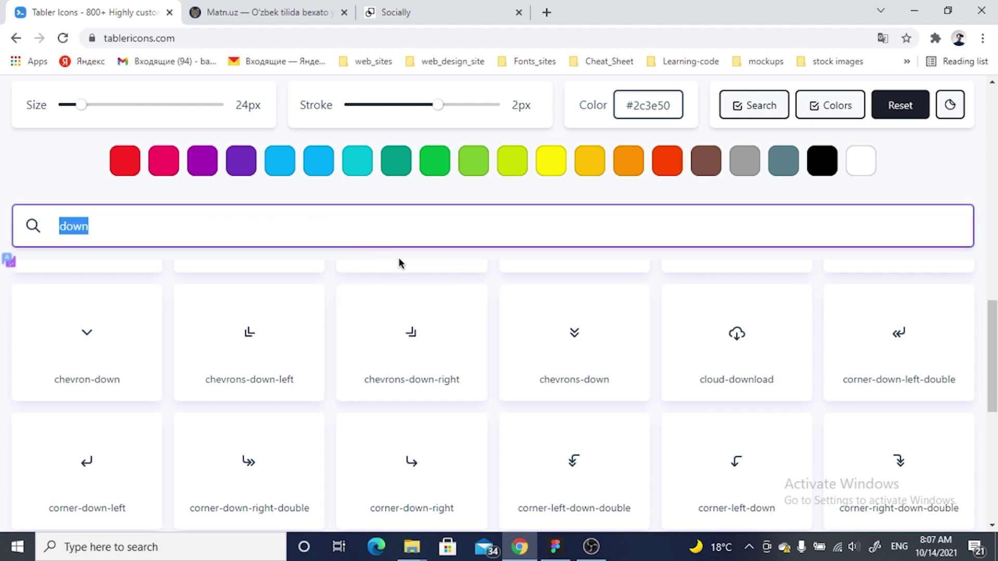
scroll(624, 389, "down", 5)
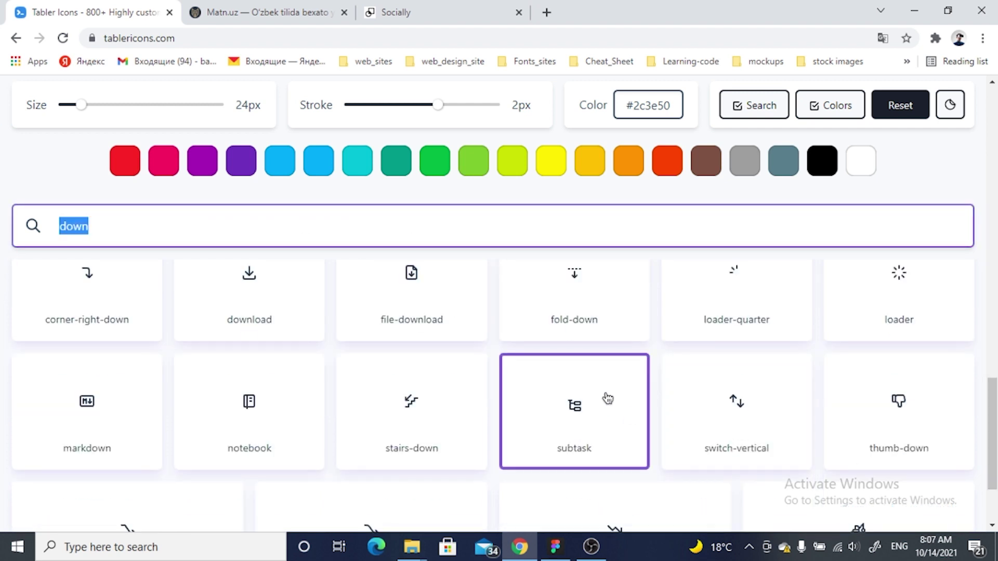
scroll(607, 399, "down", 2)
scroll(606, 398, "up", 10)
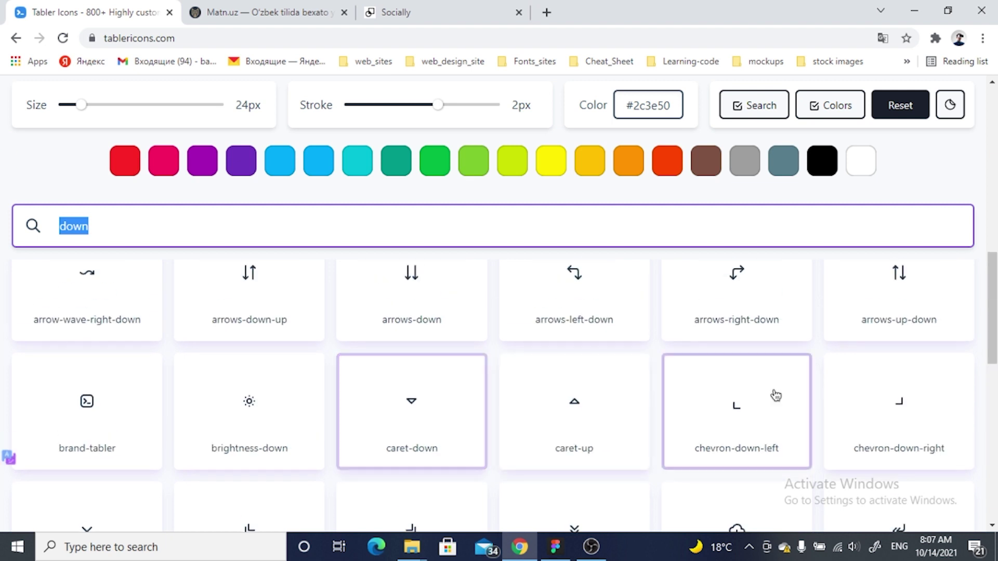
scroll(738, 398, "up", 4)
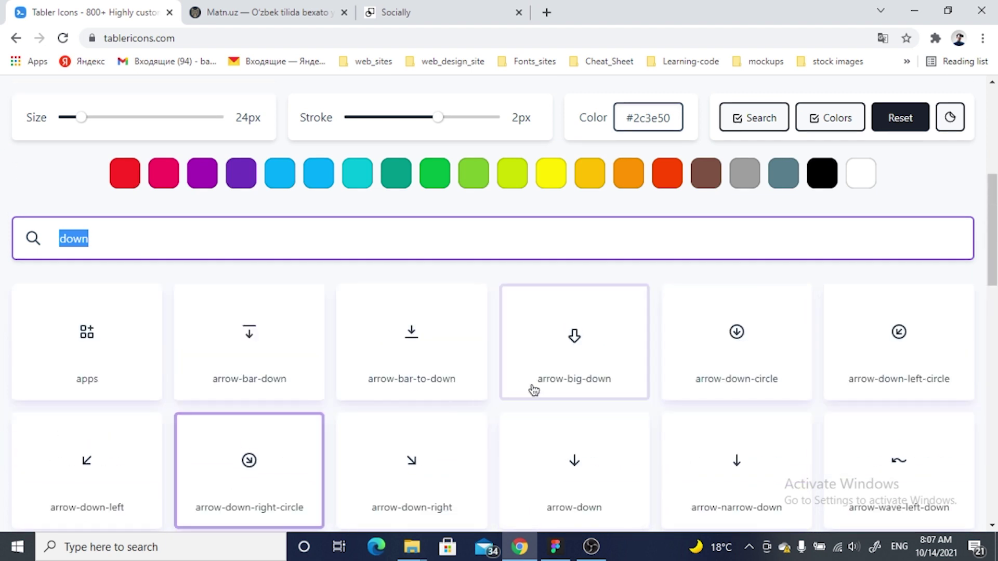
scroll(598, 390, "down", 5)
scroll(457, 426, "up", 5)
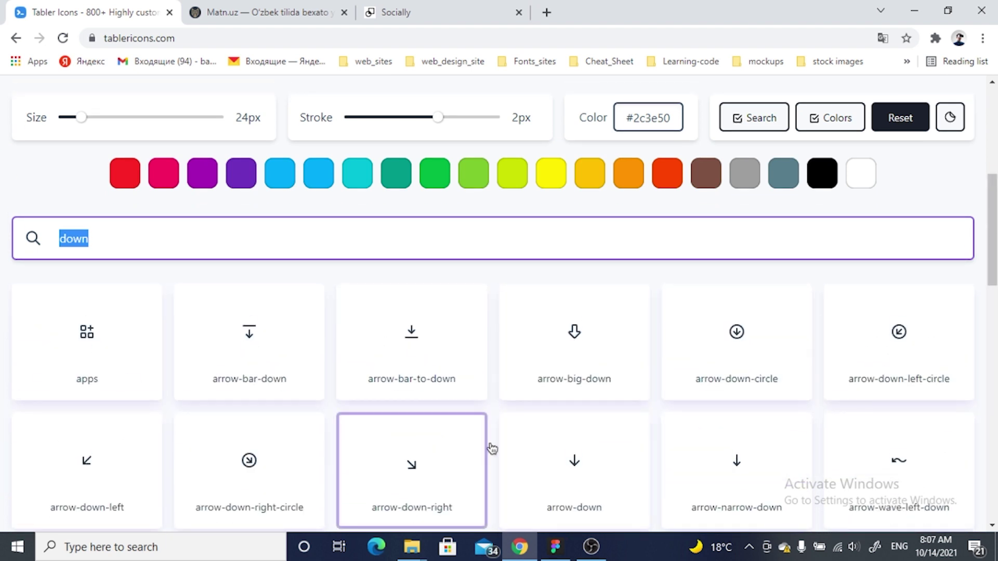
left_click(568, 478)
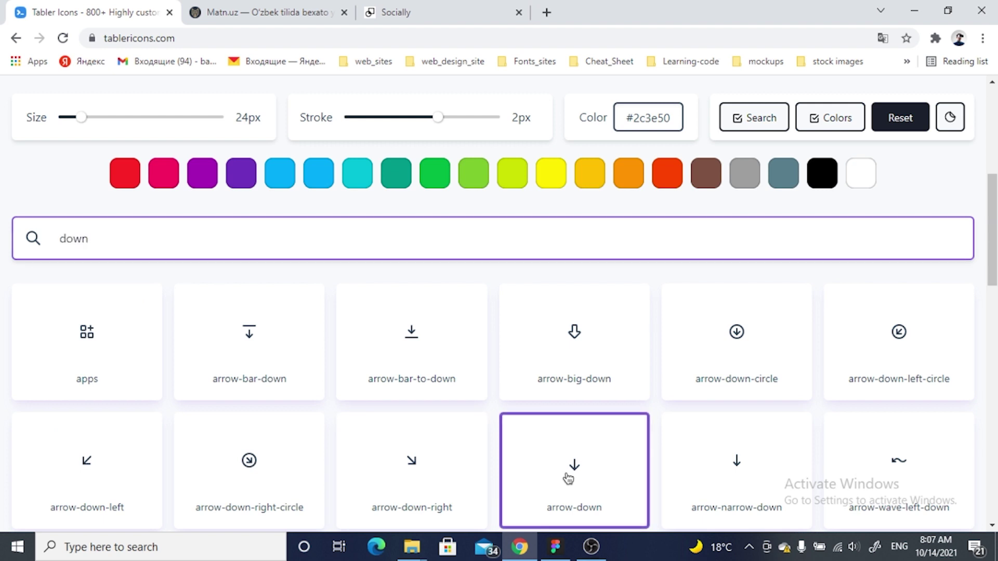
left_click(555, 547)
Paste the arrow icon at the card's right and center it vertically on the 01/Kursga kirish title
left_click(525, 265)
key("ctrl+v")
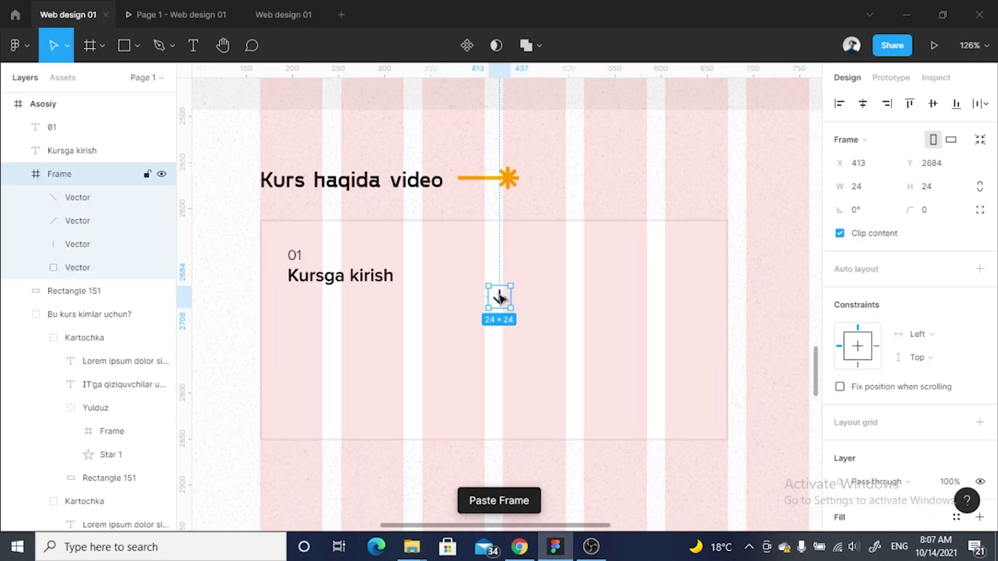
left_click_drag(499, 296, 654, 270)
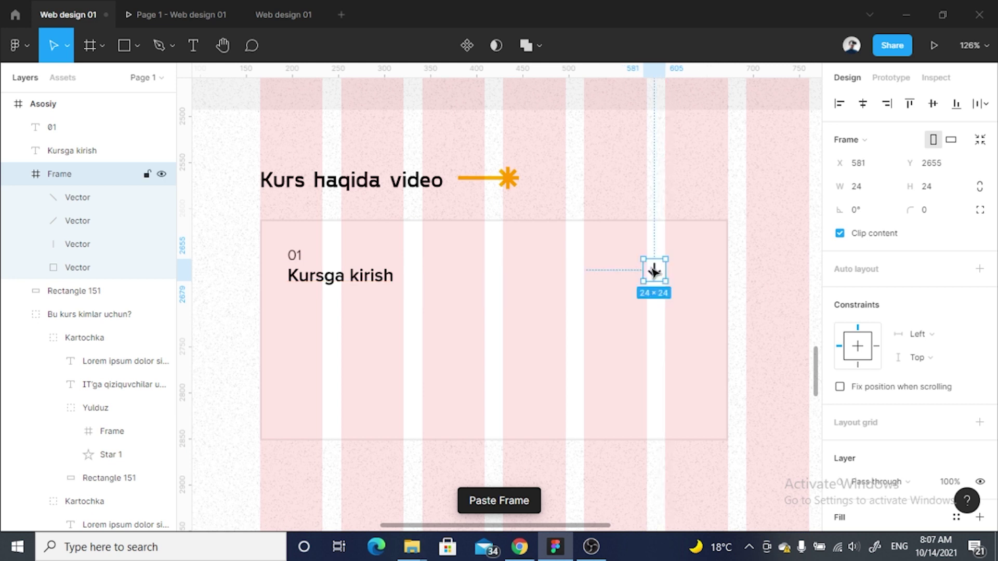
left_click(333, 275)
left_click(297, 255, "shift")
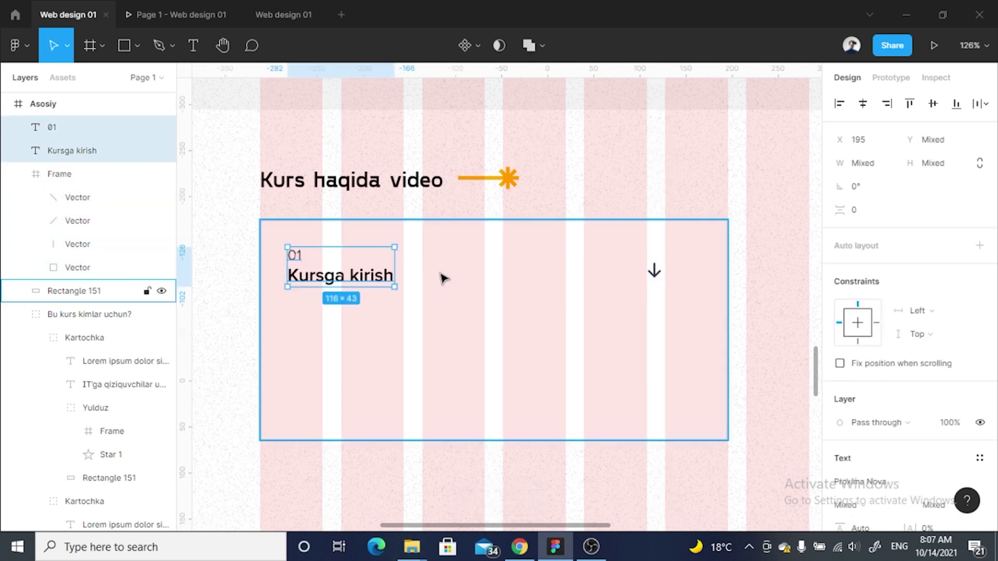
key("ctrl+g")
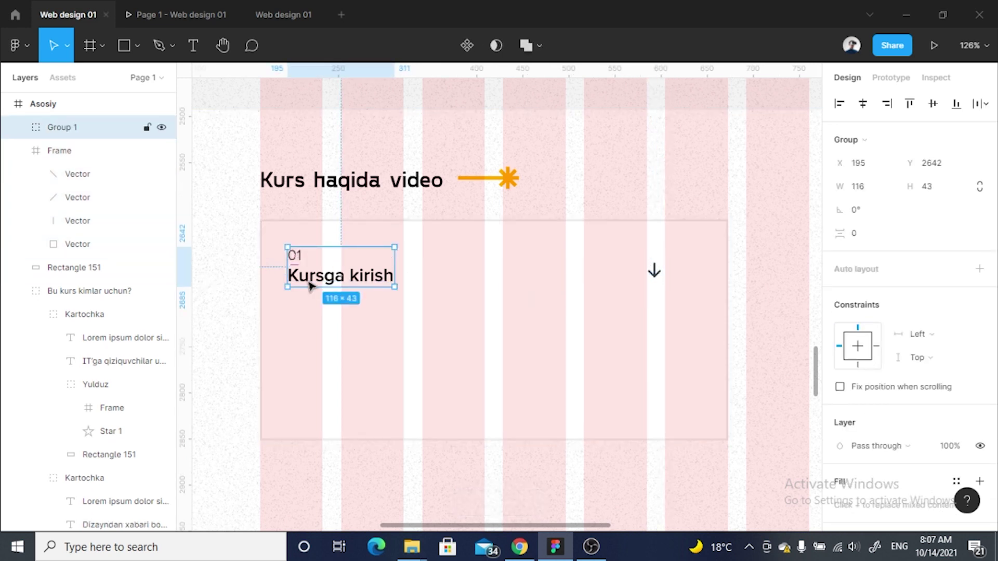
left_click(655, 270, "shift")
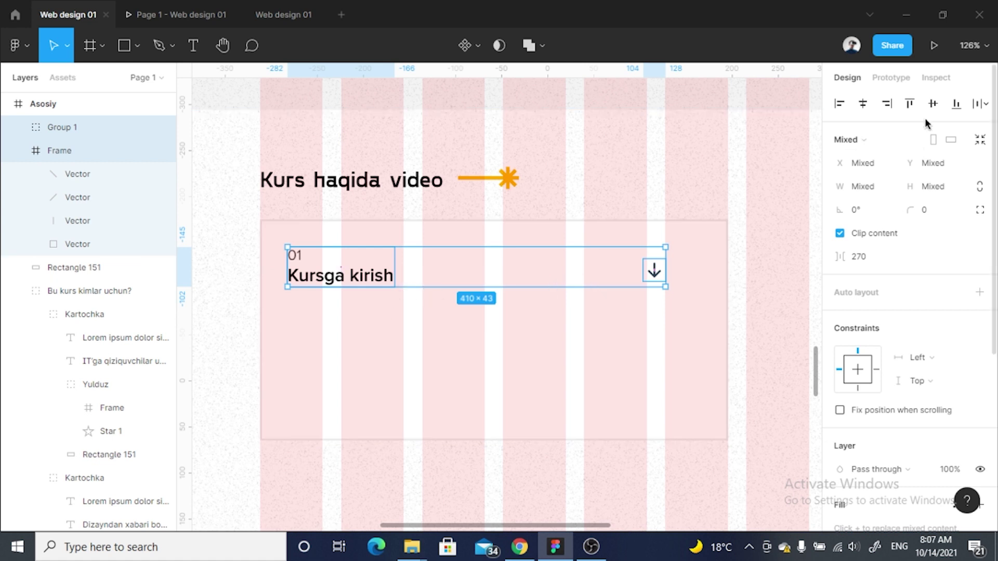
left_click(933, 103)
Ungroup the title texts and nudge the arrow right to X 619, Y 2651
left_click(374, 283)
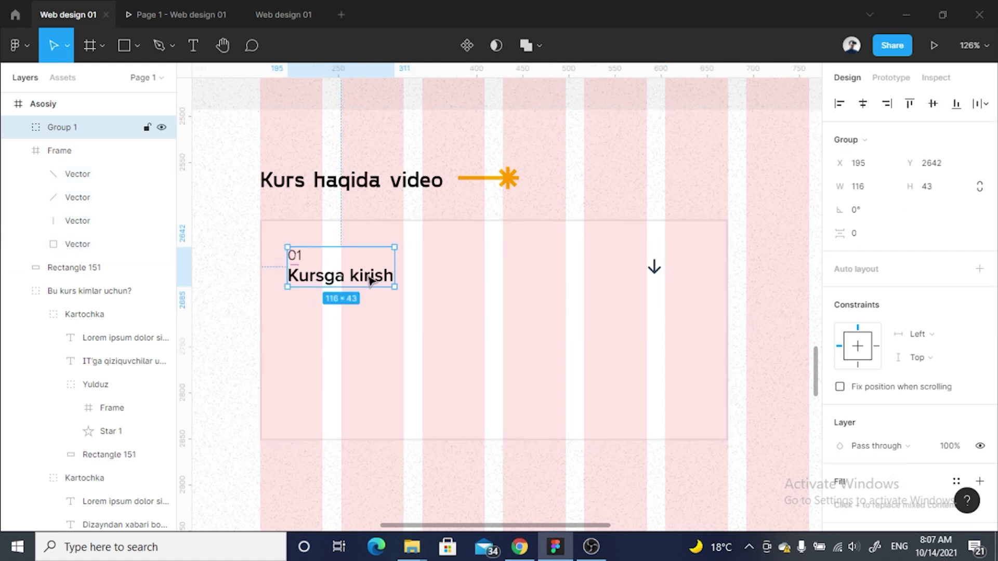
right_click(347, 270)
left_click(470, 298)
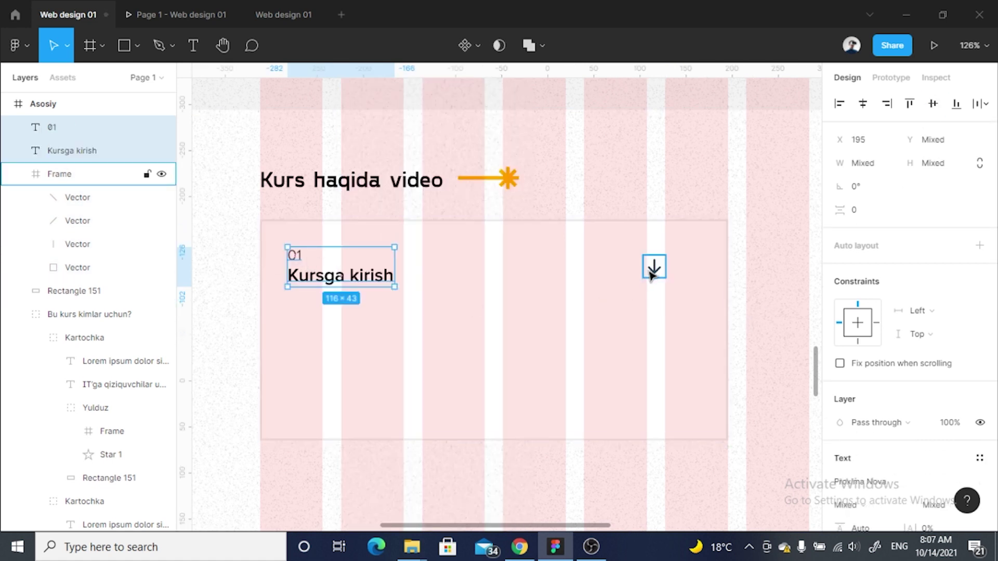
left_click(653, 267)
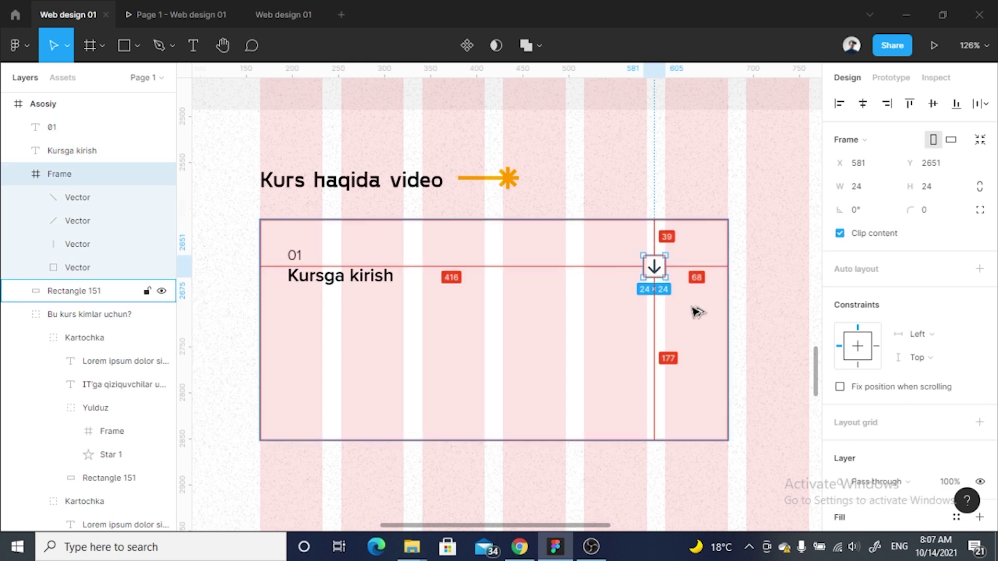
key("shift+Right")
key("shift+Right")
key("shift+Right")
key("Right")
key("Right")
key("Right")
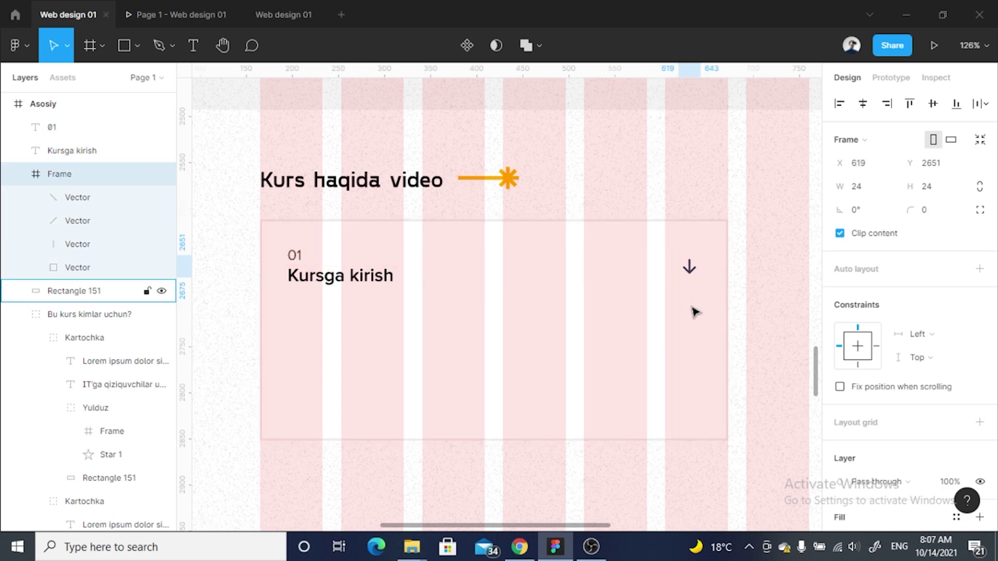
left_click(631, 306)
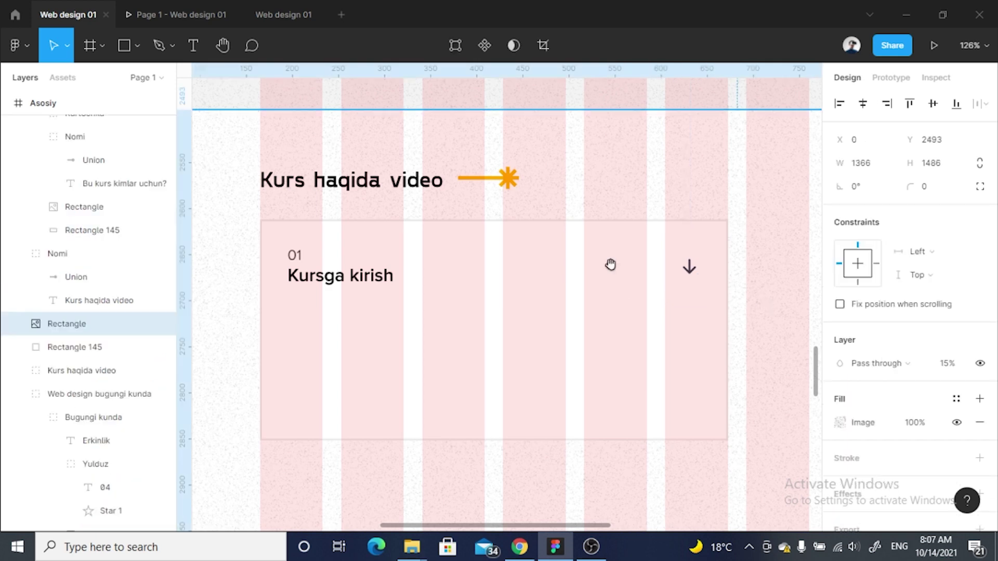
scroll(612, 265, "down", 5)
scroll(489, 257, "up", 2)
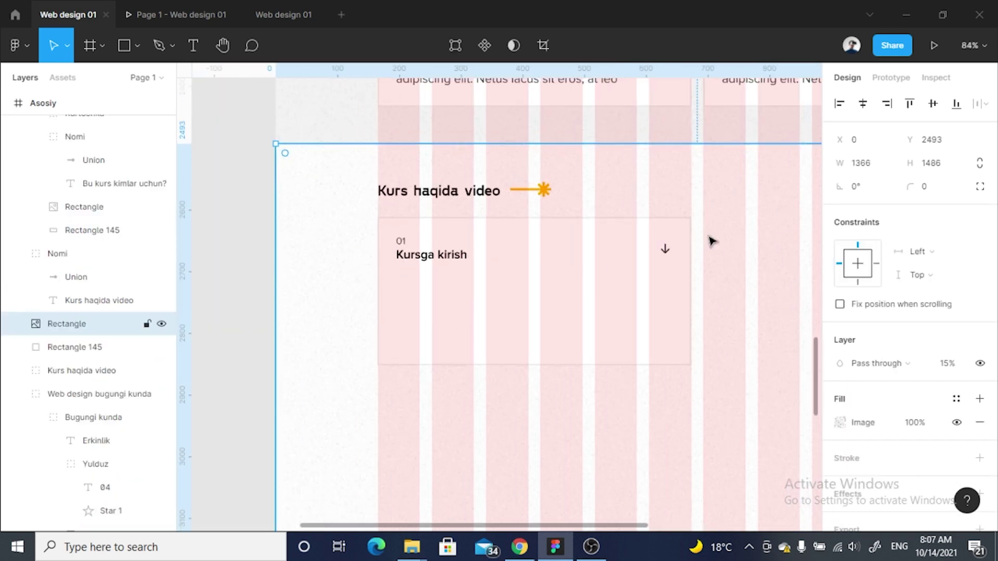
scroll(407, 203, "up", 3)
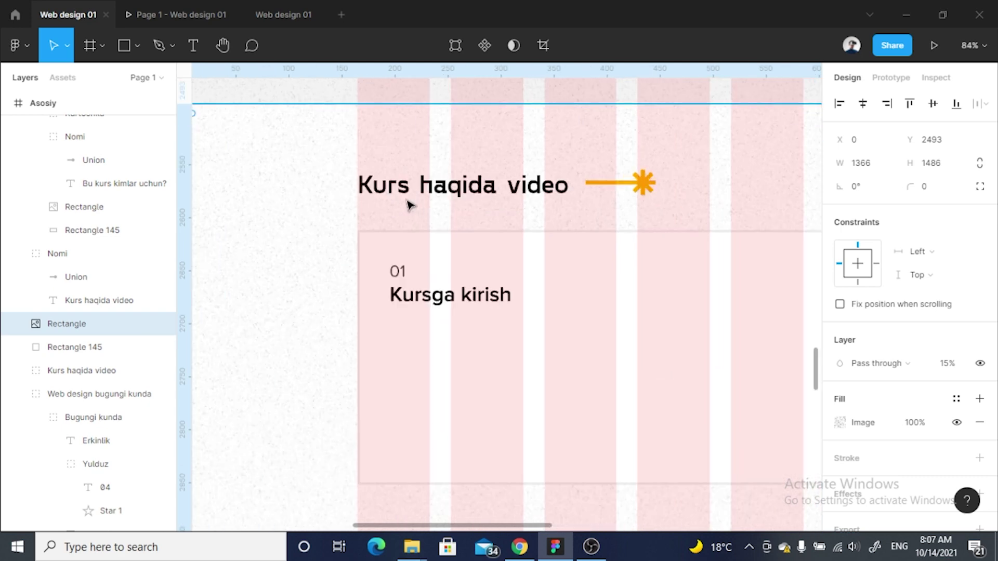
left_click(413, 274)
double_click(413, 274)
key("Escape")
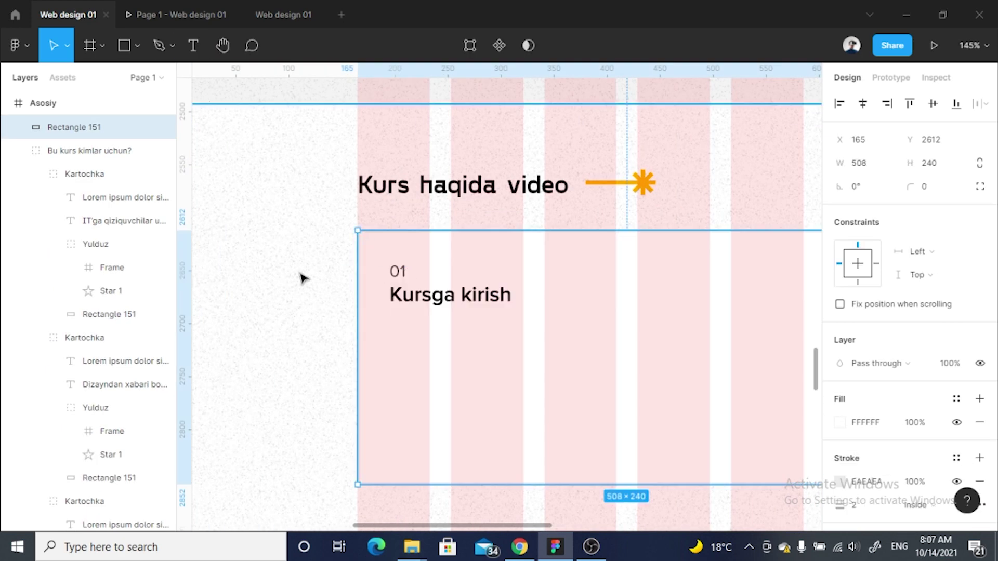
left_click(299, 277)
key("Return")
scroll(592, 183, "down", 3)
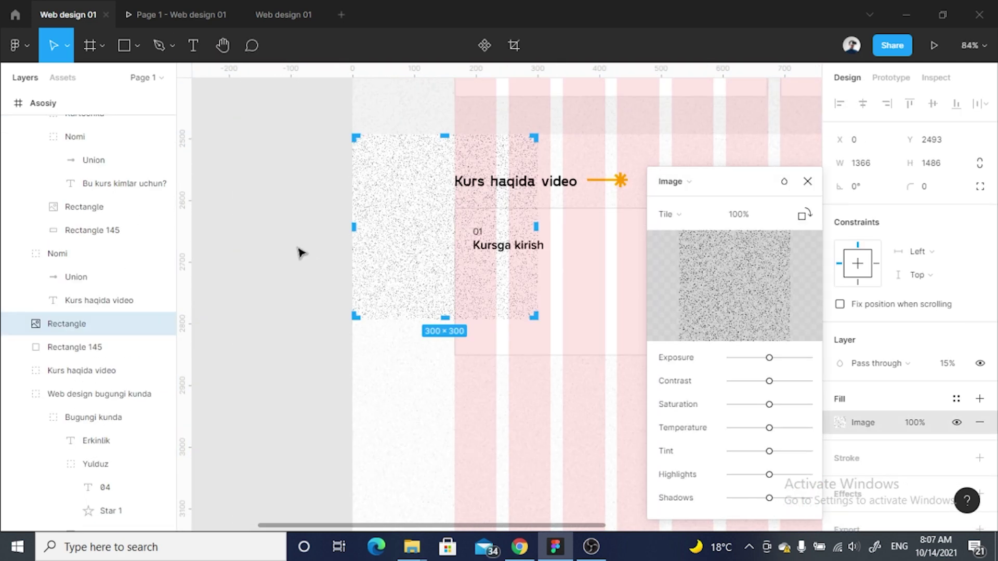
key("Escape")
scroll(508, 247, "up", 1)
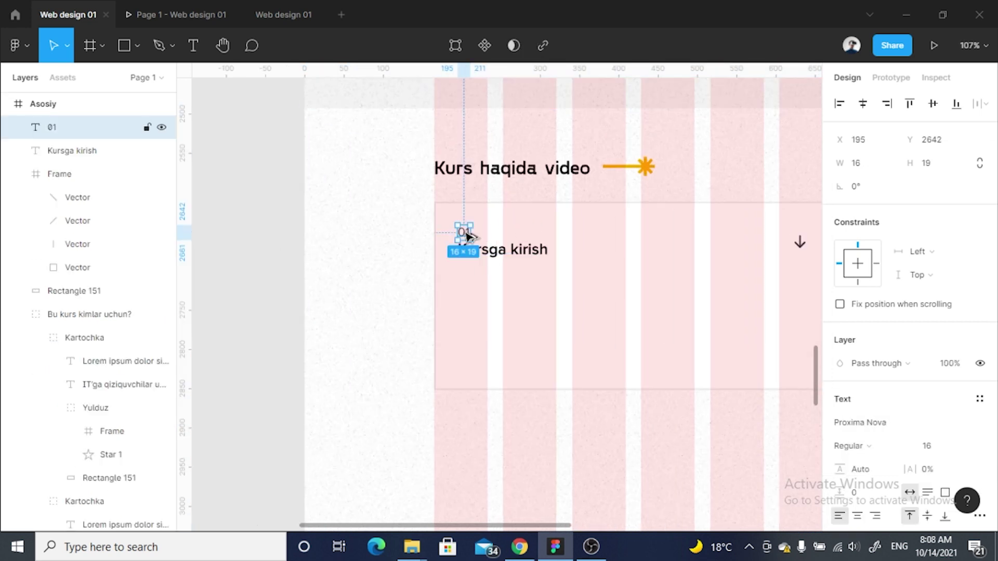
Duplicate the 01 label below Kursga kirish and set its width to 25
left_click_drag(469, 234, 470, 289)
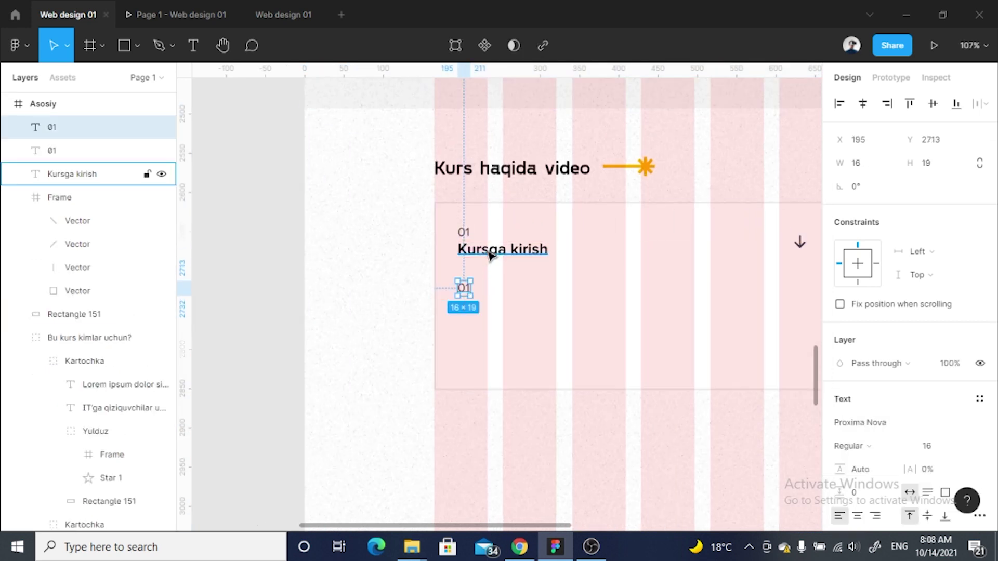
key("Down")
key("Down")
scroll(468, 314, "up", 1)
scroll(466, 314, "up", 5)
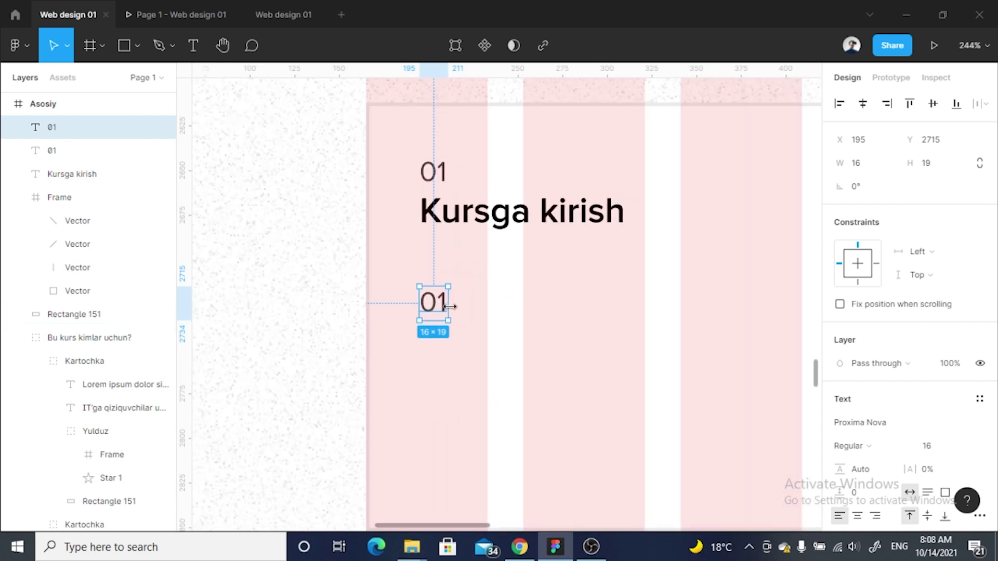
scroll(422, 306, "up", 2)
scroll(435, 309, "up", 2)
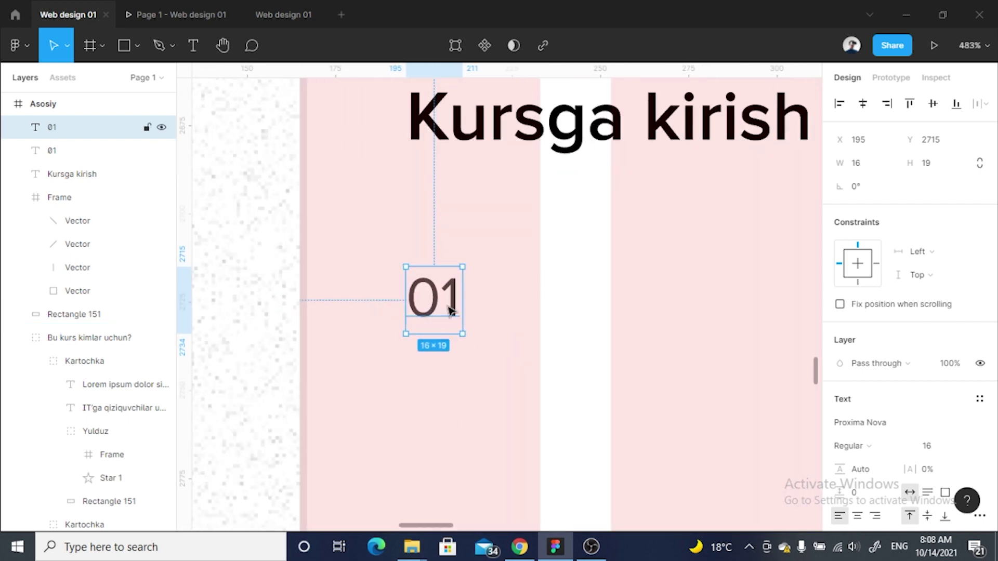
double_click(447, 309)
left_click(538, 306)
left_click(440, 316)
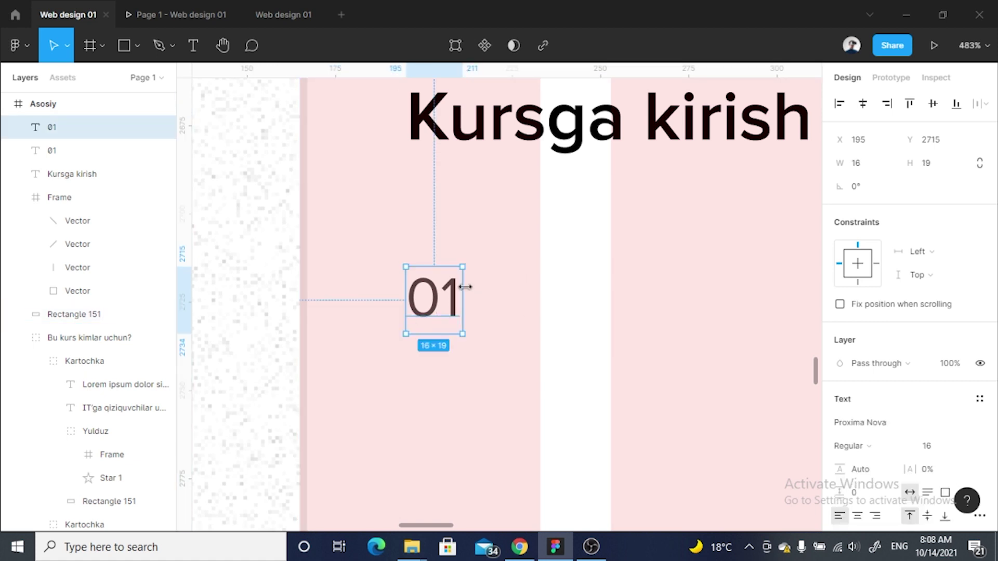
left_click(872, 169)
type("25")
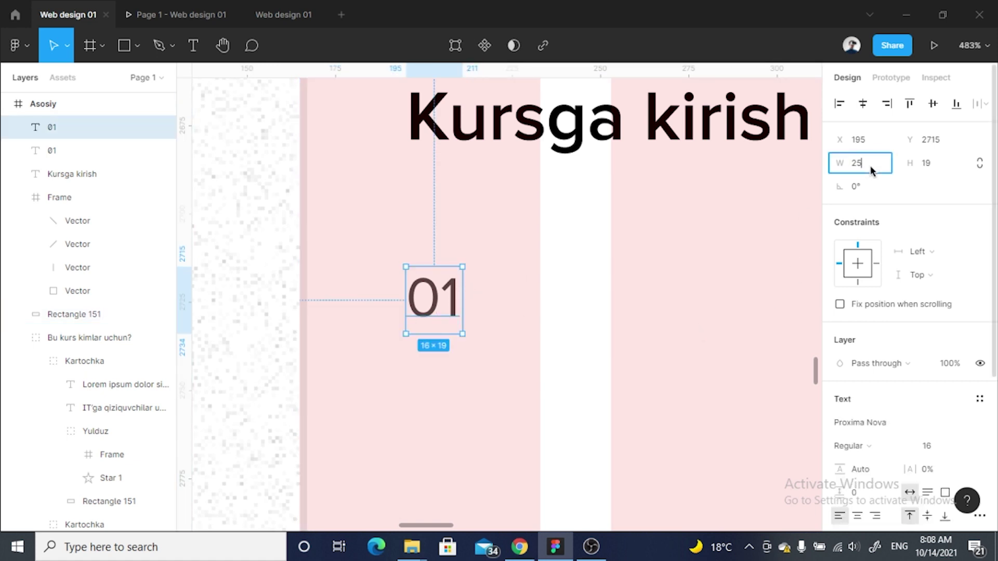
key("Return")
Add a second 01 copy to its right at X 225
scroll(491, 280, "up", 2)
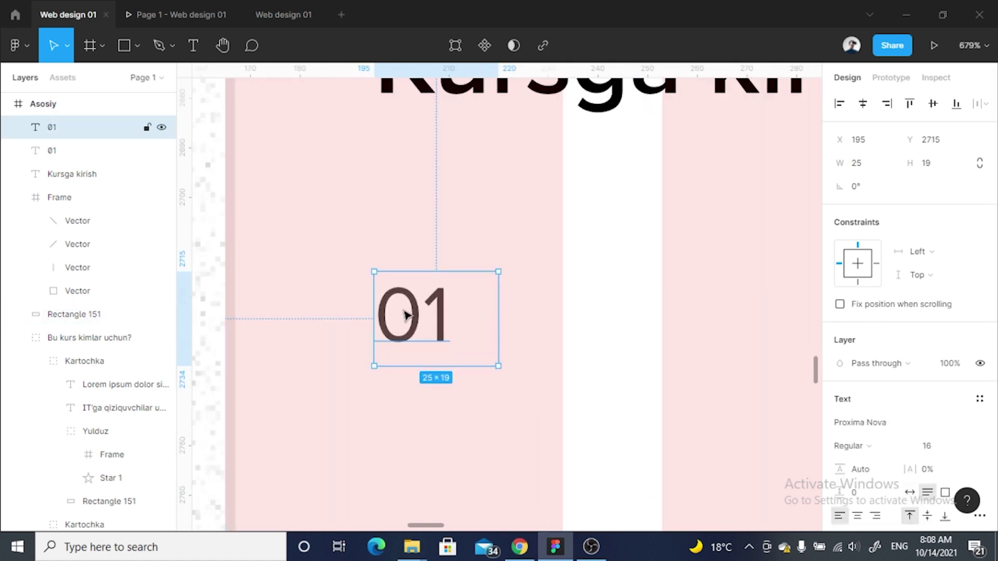
scroll(452, 316, "down", 1)
scroll(455, 314, "down", 1)
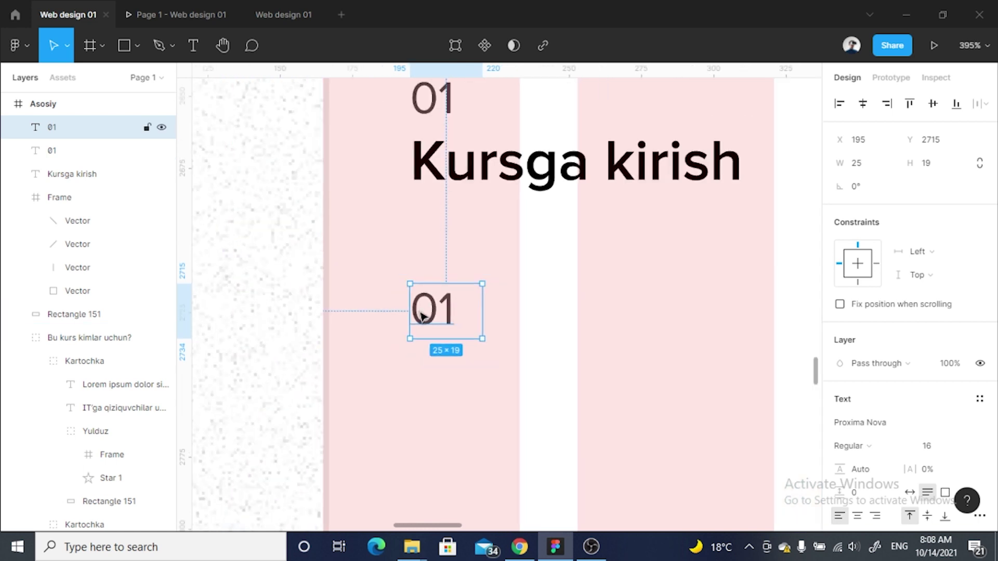
scroll(477, 310, "down", 1)
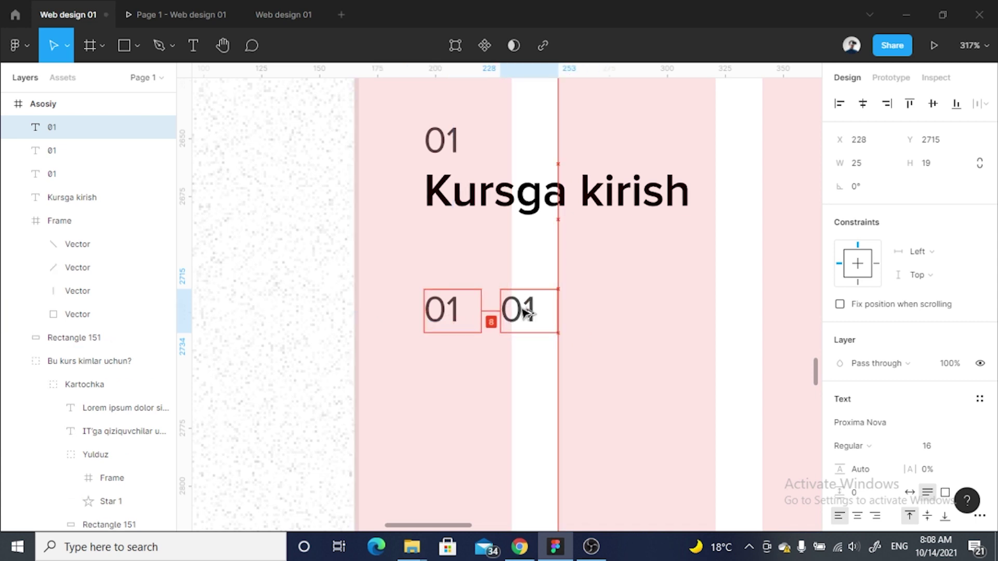
left_click_drag(452, 317, 528, 316, "alt")
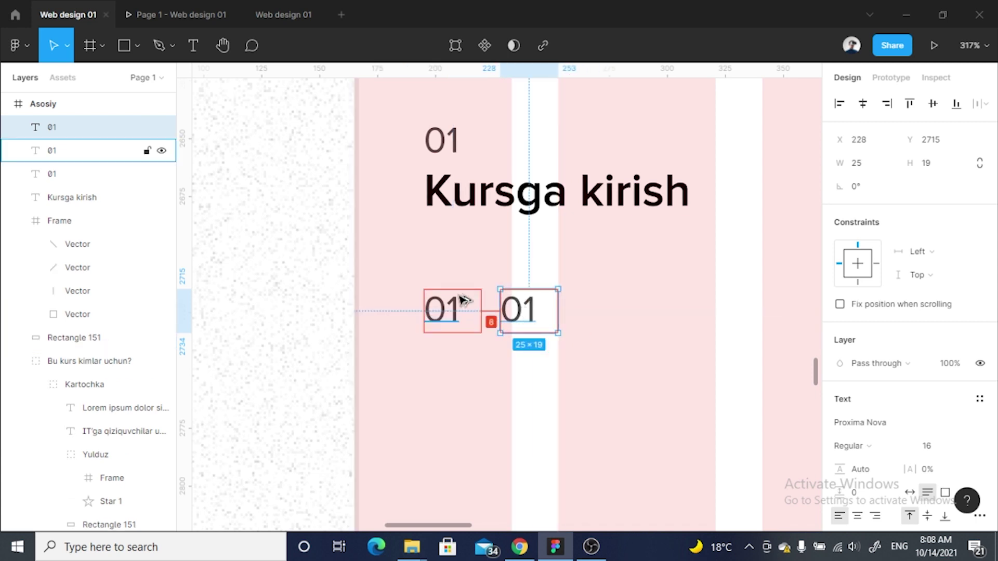
key("Left")
key("Left")
key("Left")
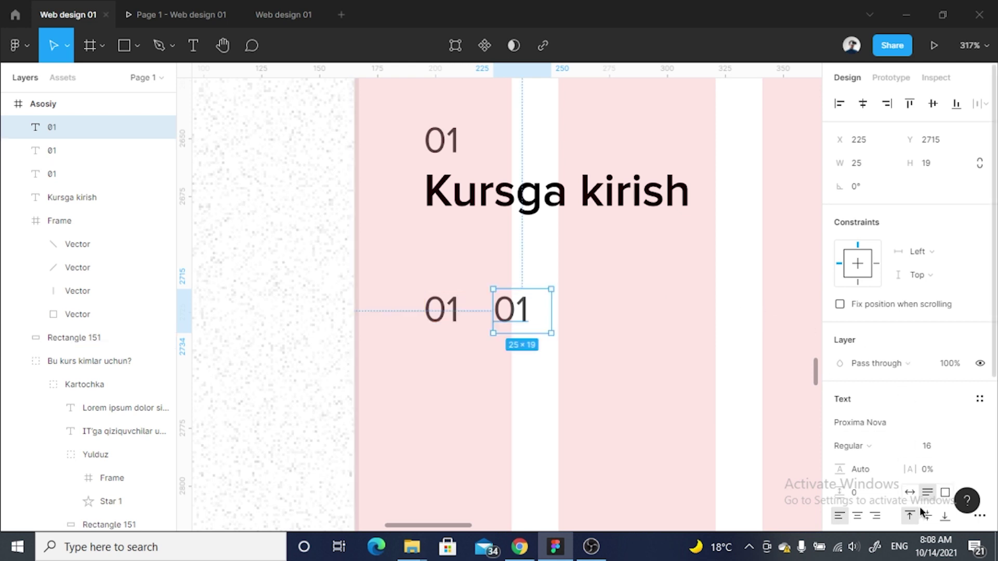
Set the right copy to auto width and type 'Kurs haqida batafsil'
left_click(910, 492)
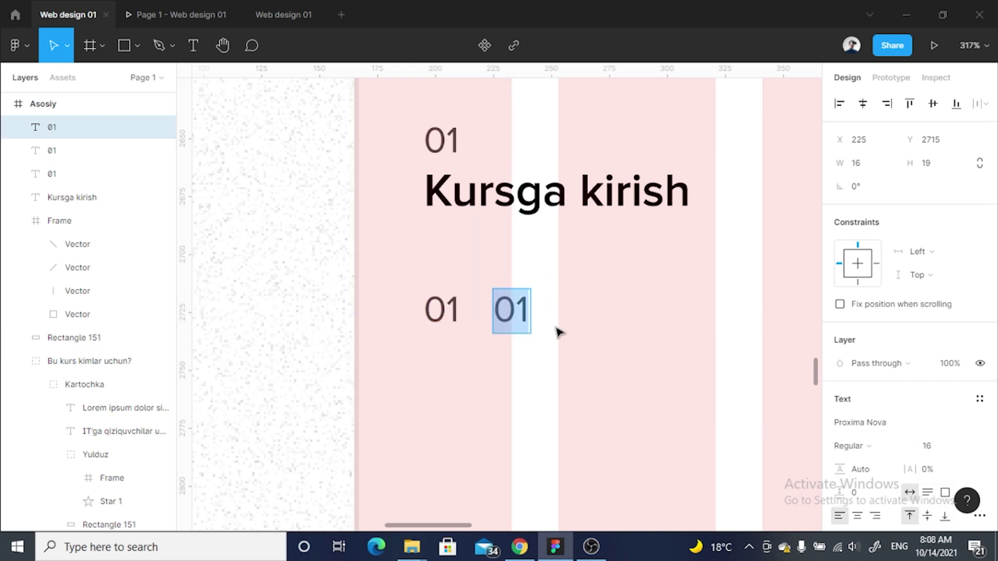
scroll(499, 306, "up", 3)
scroll(502, 310, "down", 2)
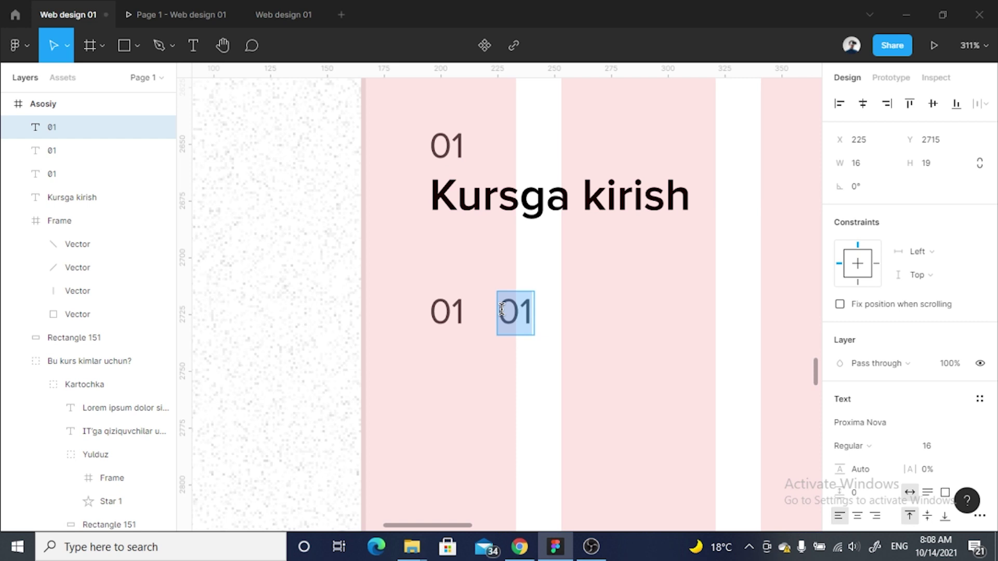
type("Kurs haqadi ba")
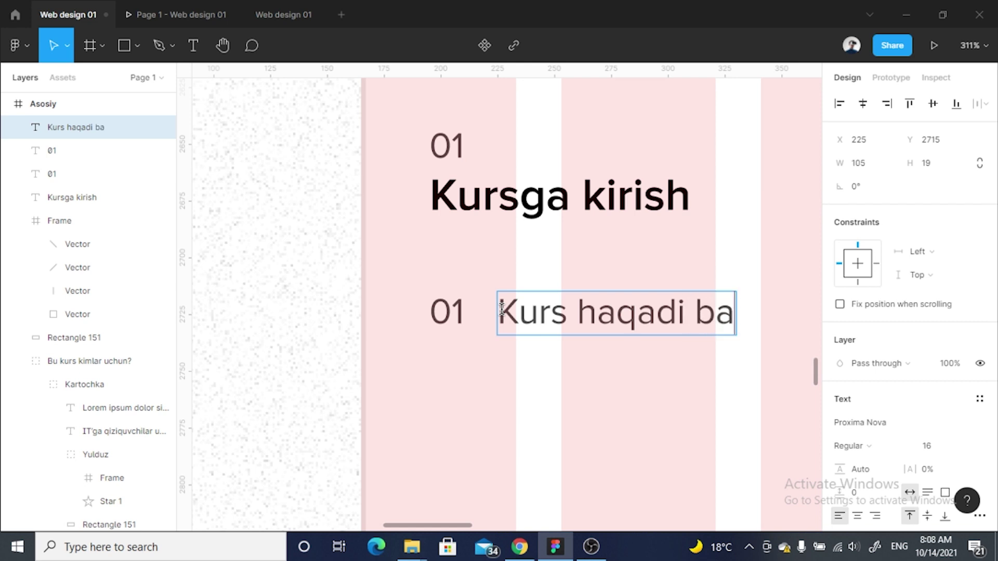
key("Left")
key("BackSpace")
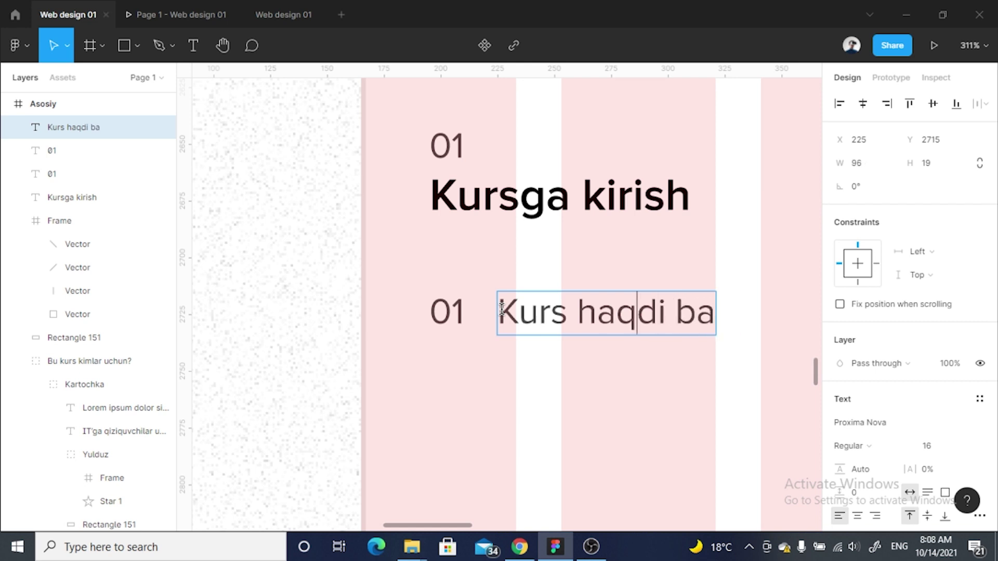
type("i")
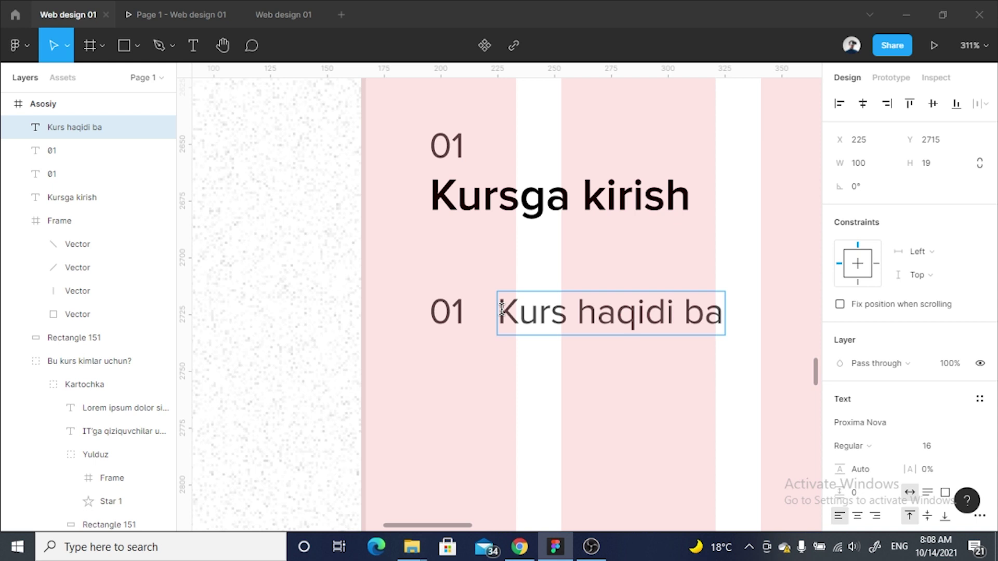
Correct the 'haqidi' typo to 'haqida' and finish editing the text
left_click(679, 314)
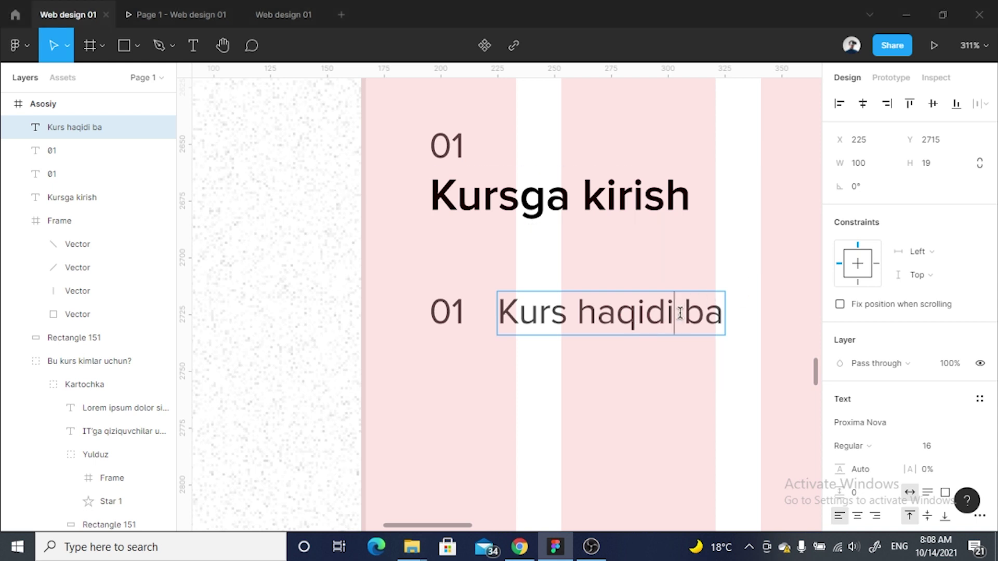
key("BackSpace")
type("a")
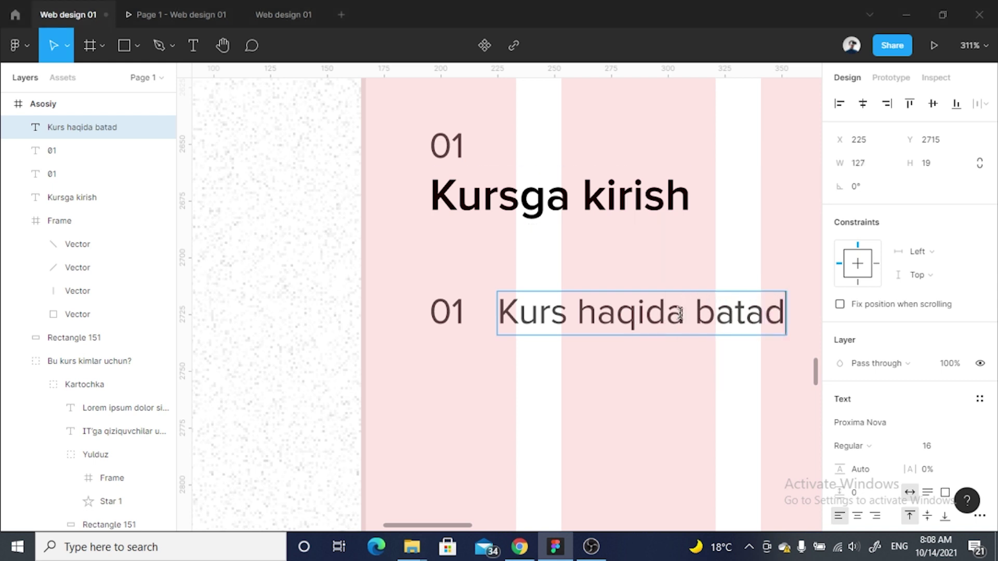
type("fsil")
scroll(446, 292, "down", 2)
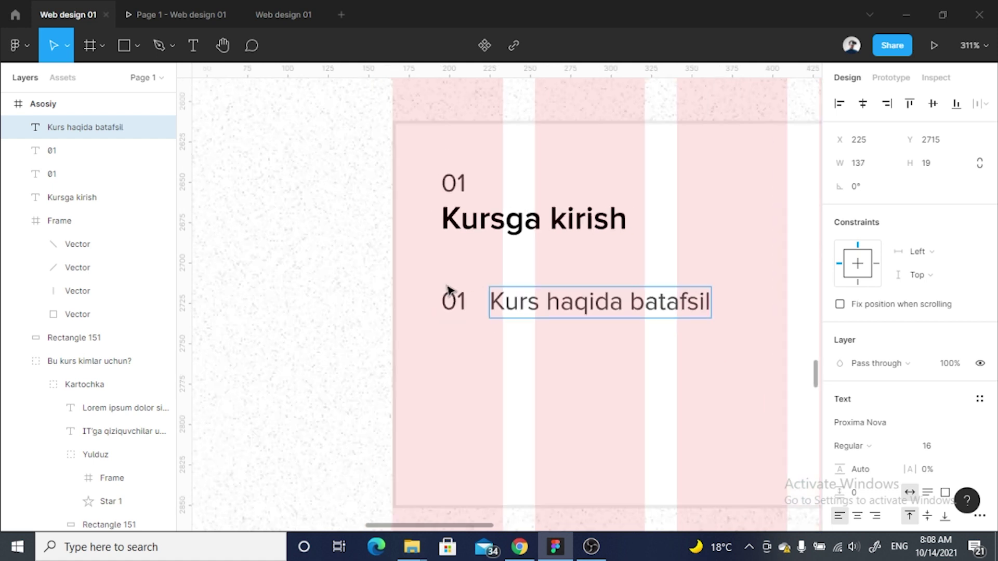
key("Escape")
scroll(379, 314, "down", 1)
scroll(510, 310, "up", 2)
Shift the lower 01 and 'Kurs haqida batafsil' line right, then draw a rectangle beside 01
left_click(424, 294)
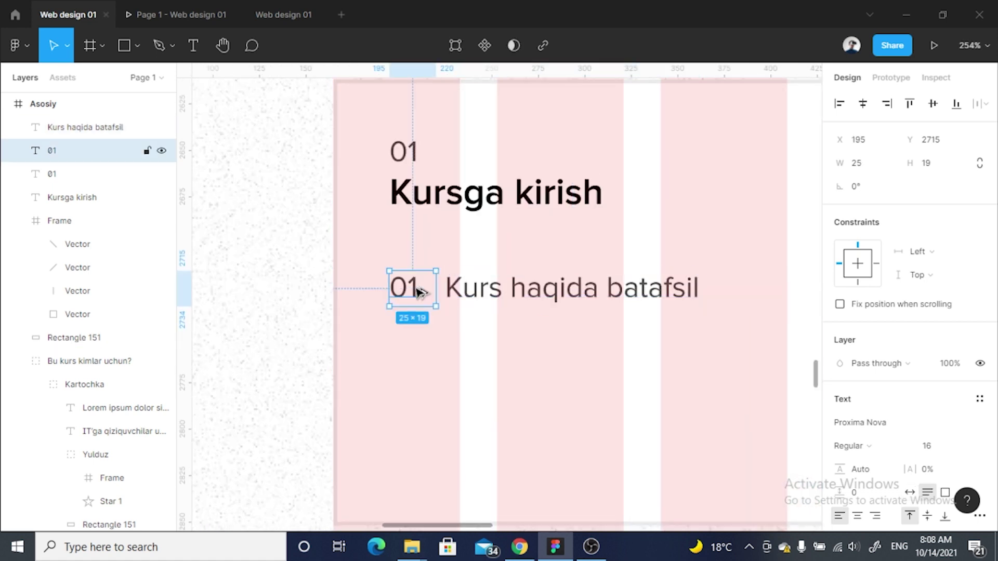
left_click(546, 291, "shift")
mouse_move(495, 297)
left_mouse_down()
mouse_move(520, 294)
mouse_move(497, 296)
left_mouse_up()
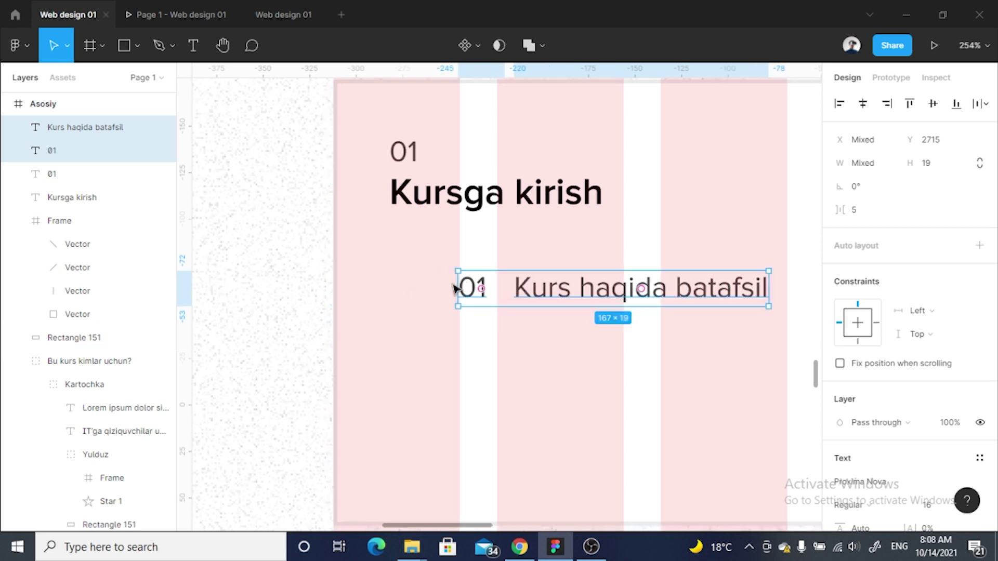
left_click(123, 45)
scroll(385, 291, "up", 5)
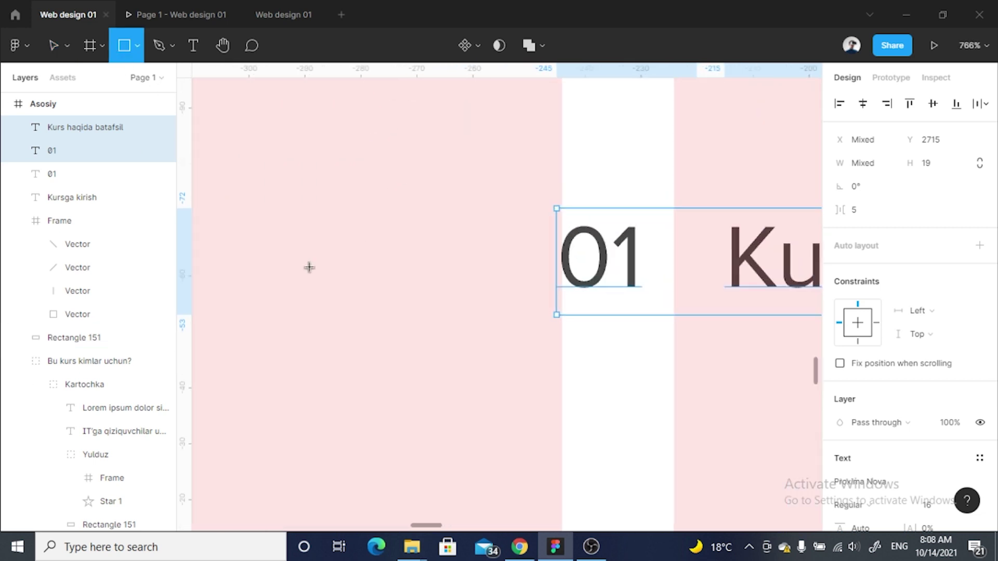
left_click_drag(307, 267, 545, 499)
scroll(571, 255, "up", 3)
scroll(608, 245, "up", 5)
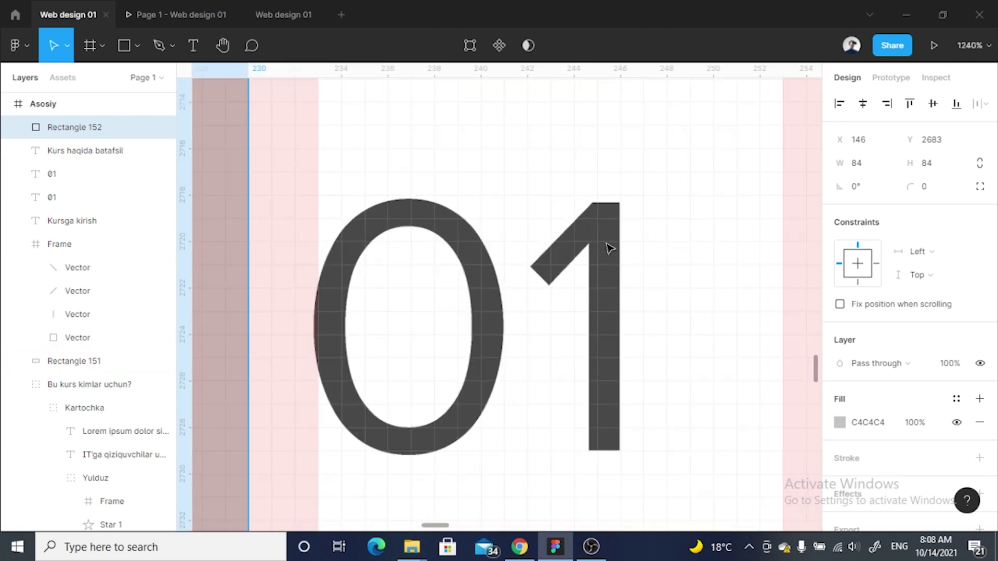
scroll(547, 274, "down", 7)
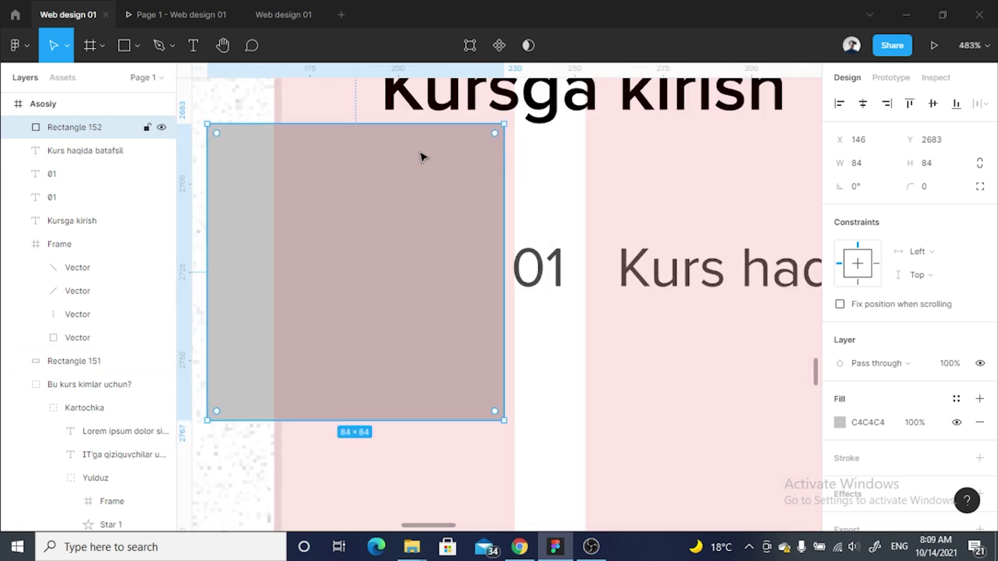
Make the rectangle 1 unit high and fill it with the 01 text's dark grey
left_click_drag(429, 125, 418, 263)
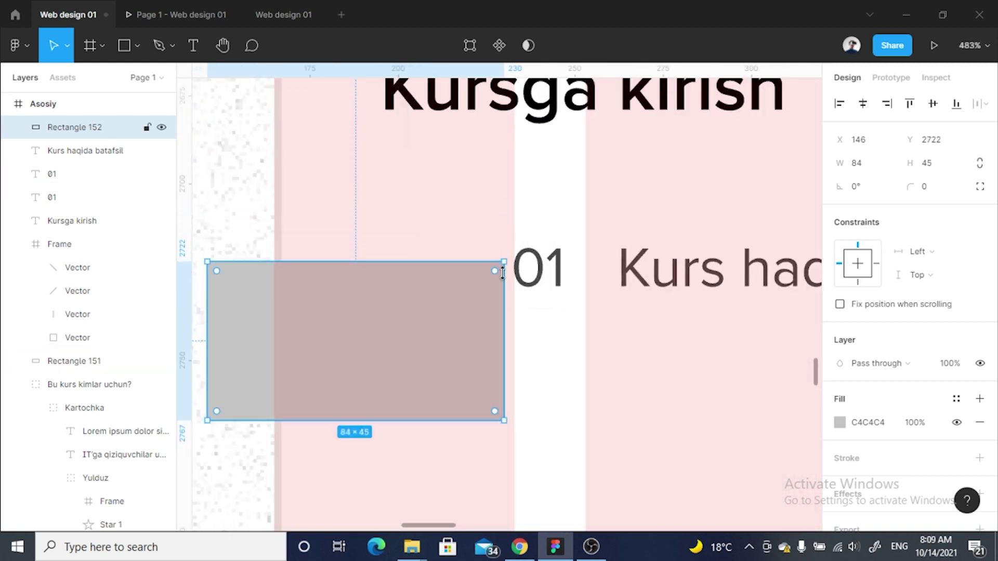
left_click(930, 163)
type("1")
key("Return")
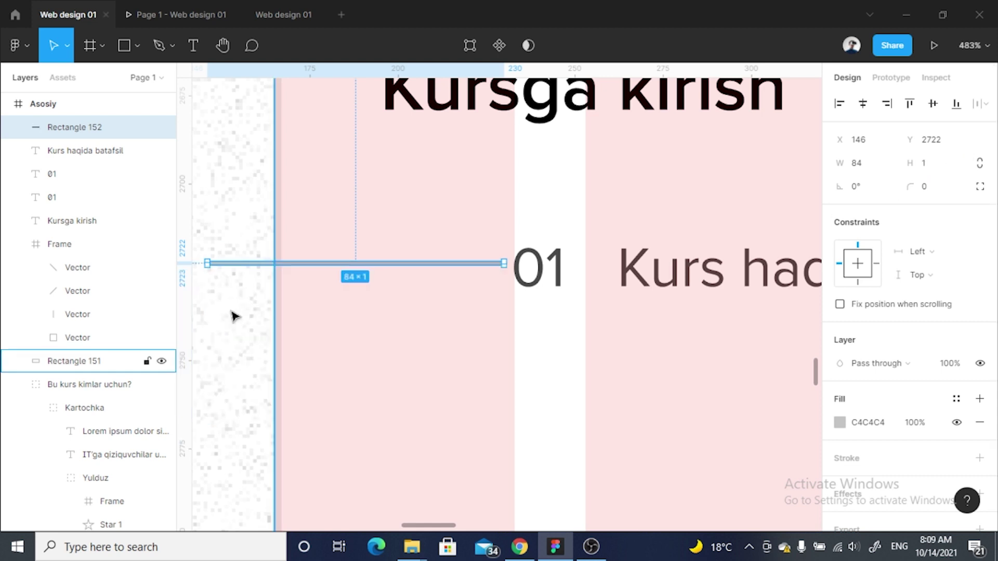
scroll(741, 194, "up", 3)
scroll(706, 247, "up", 2)
key("i")
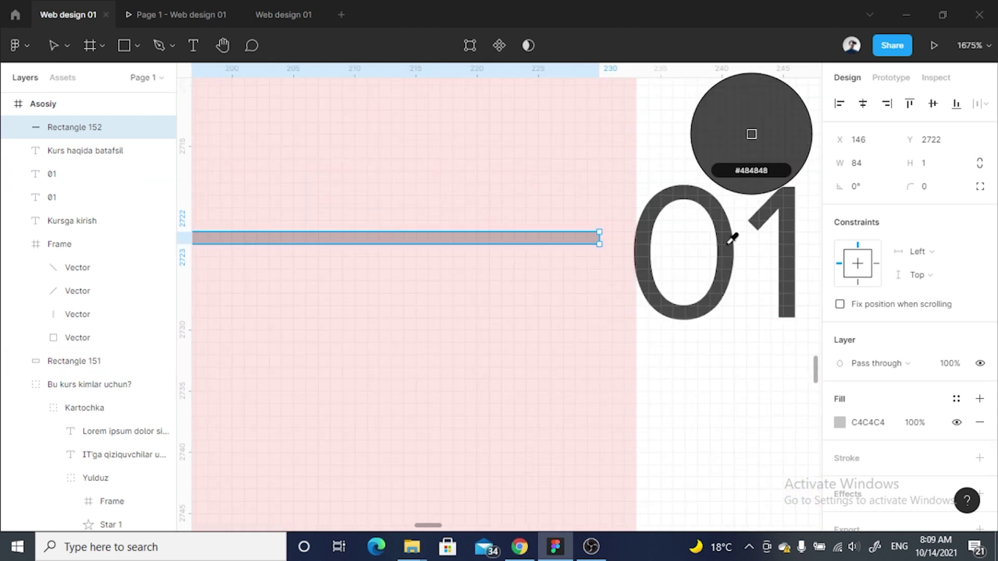
left_click(727, 240)
Set the dash width to 20 and place it just before the 01 number
left_click_drag(555, 247, 557, 260)
left_click(887, 162)
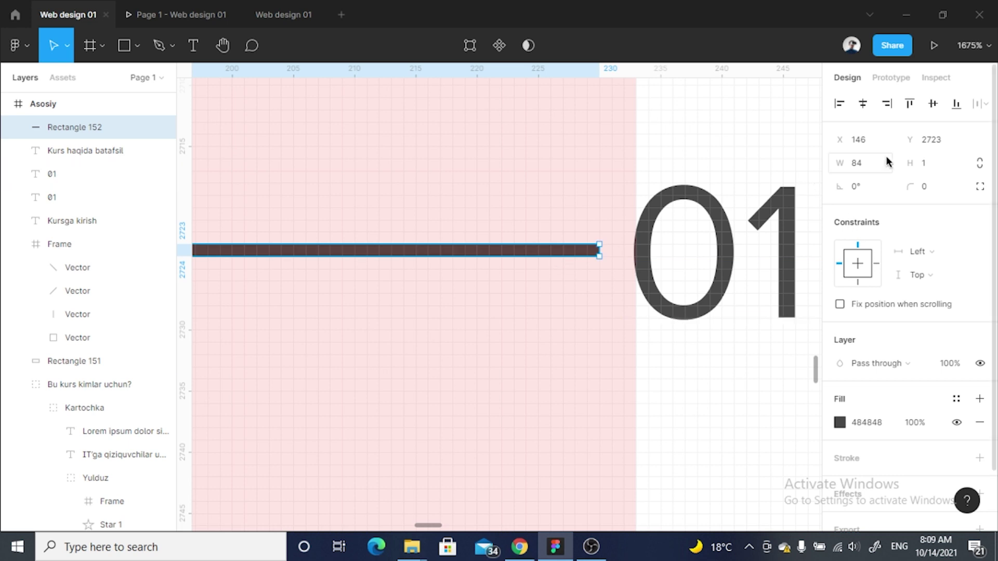
scroll(548, 258, "down", 1)
type("2")
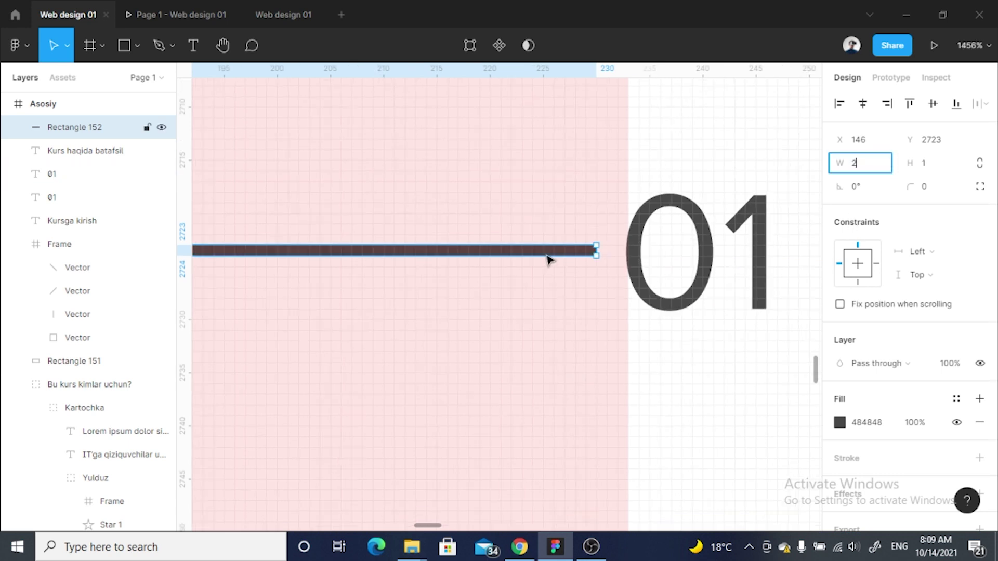
type("0")
key("Return")
scroll(548, 261, "down", 5)
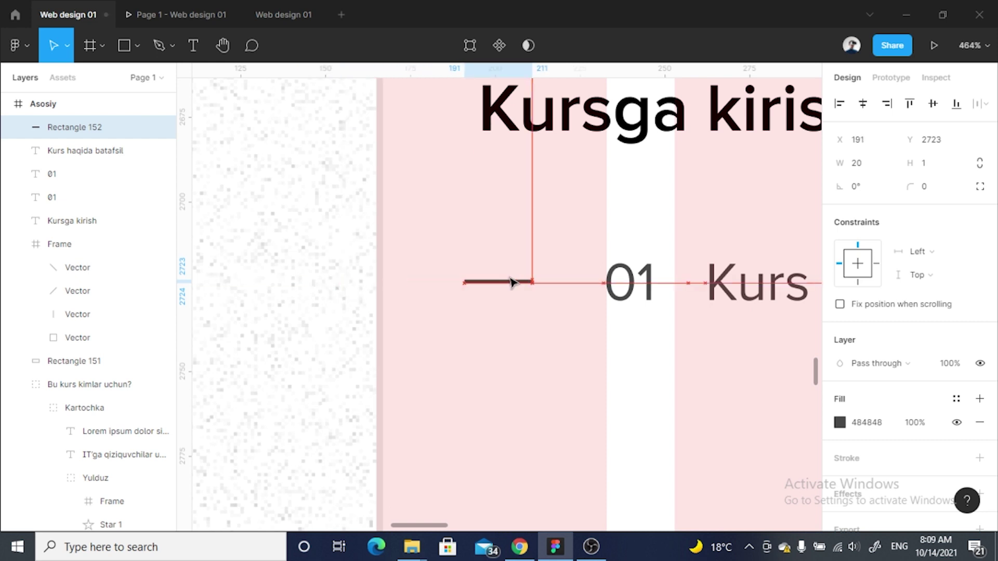
left_click_drag(358, 285, 525, 283)
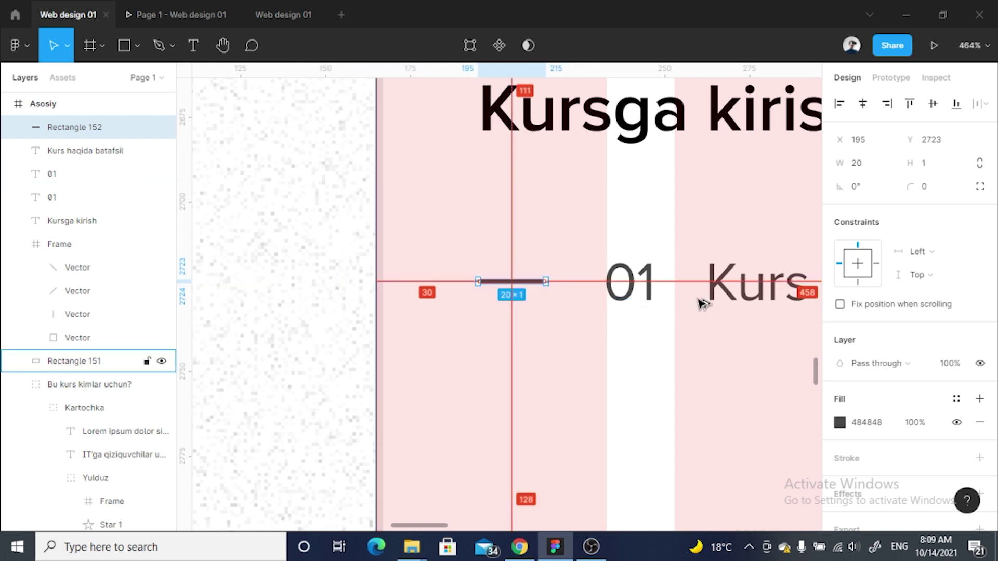
Shift the 01 and 'Kurs haqida batafsil' texts left toward the dash
left_click(665, 296)
left_click(629, 291)
left_click(728, 291, "shift")
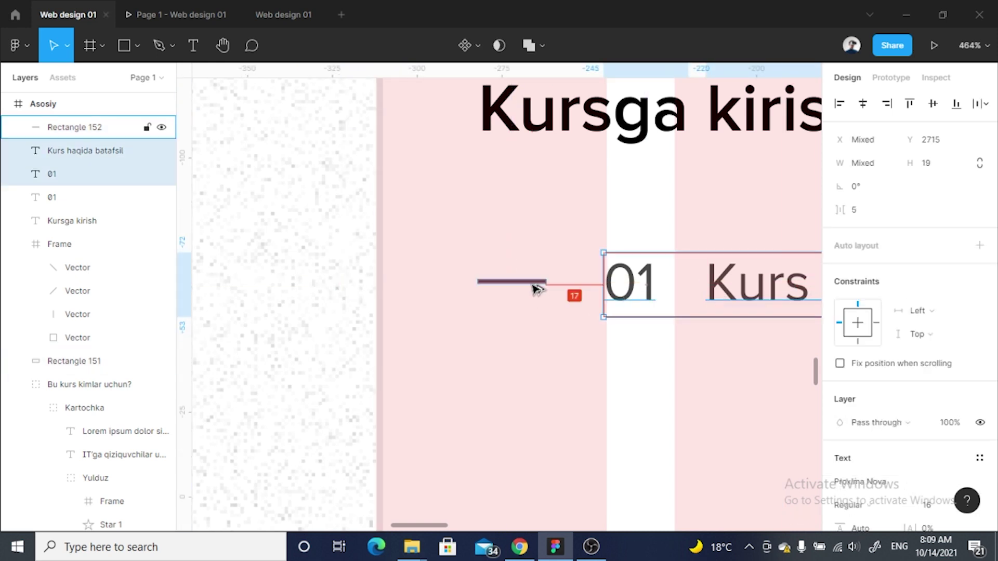
key("Left")
key("Left")
key("shift+Left")
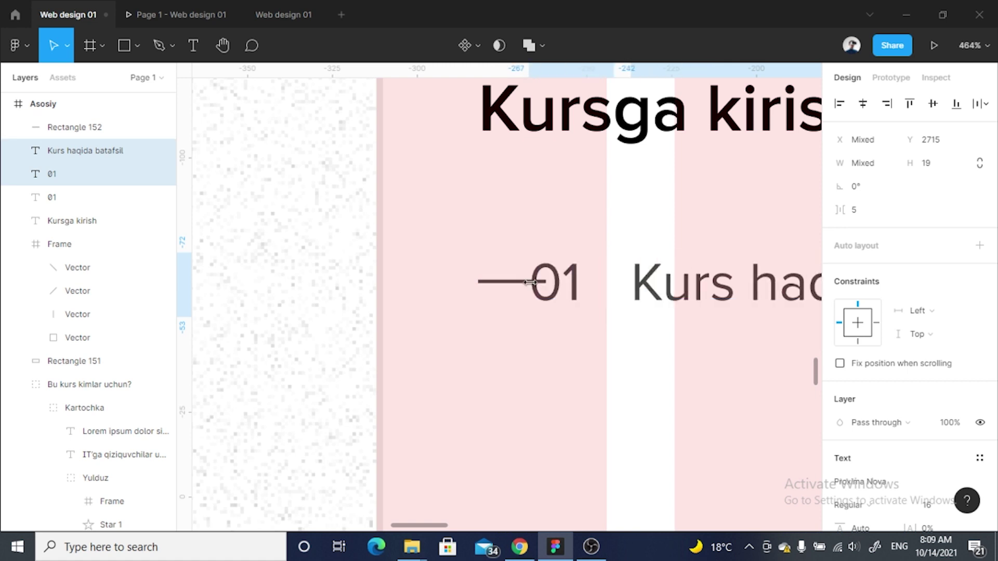
left_click(536, 285, "shift")
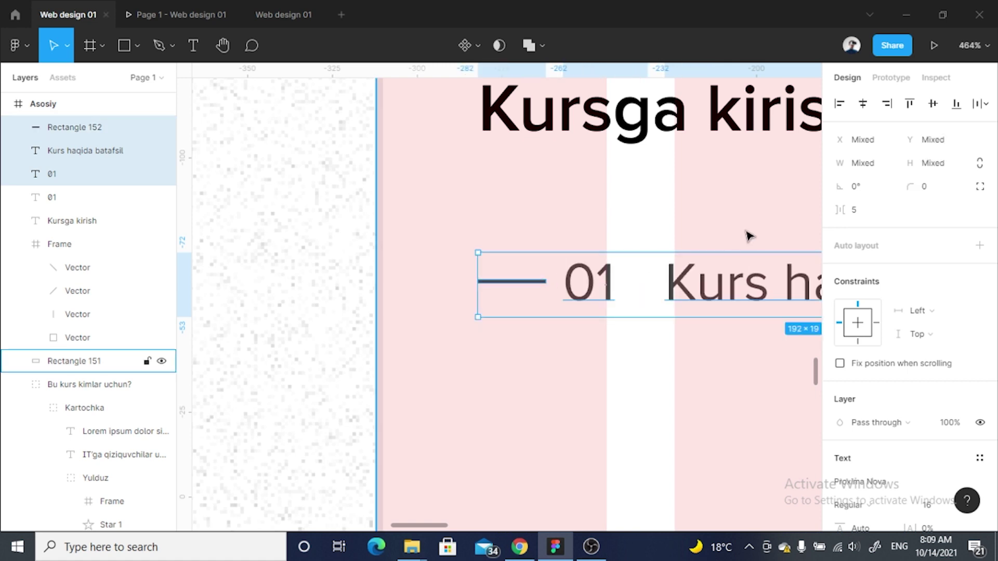
scroll(458, 291, "down", 5)
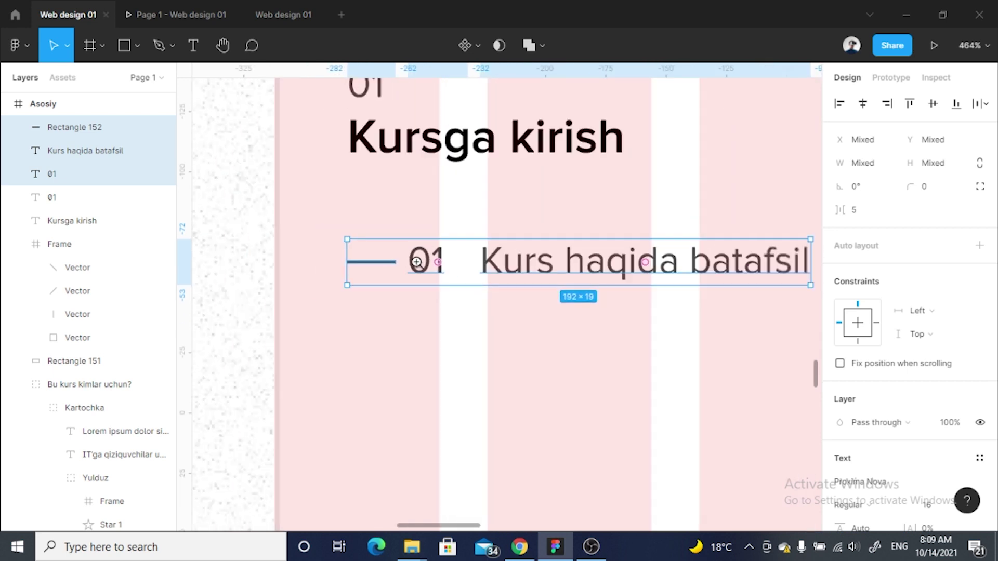
left_click(469, 332)
scroll(458, 307, "up", 3)
Tighten the gap between 01 and its title, then group them with the dash
left_click(408, 261)
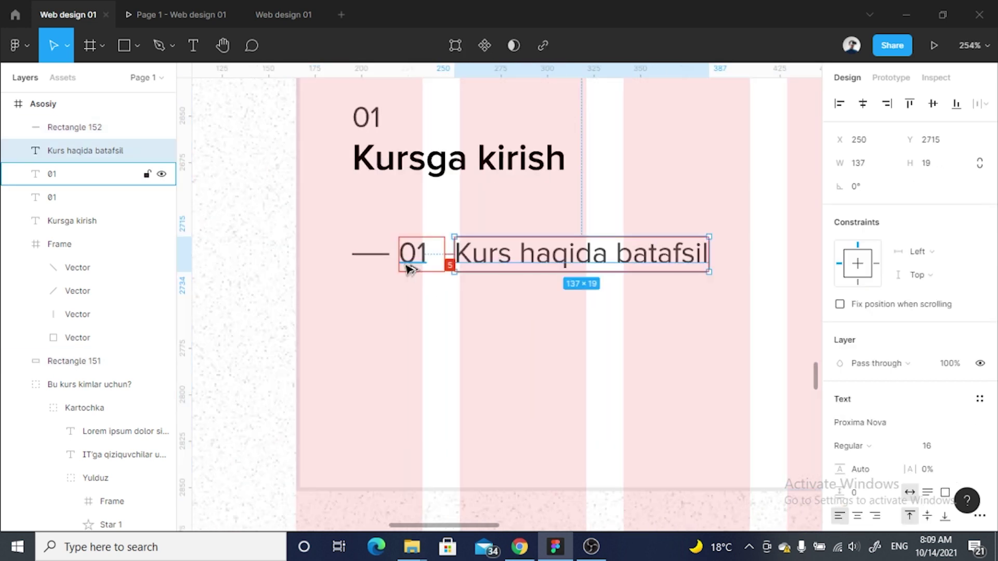
scroll(407, 261, "up", 2)
left_click(507, 259)
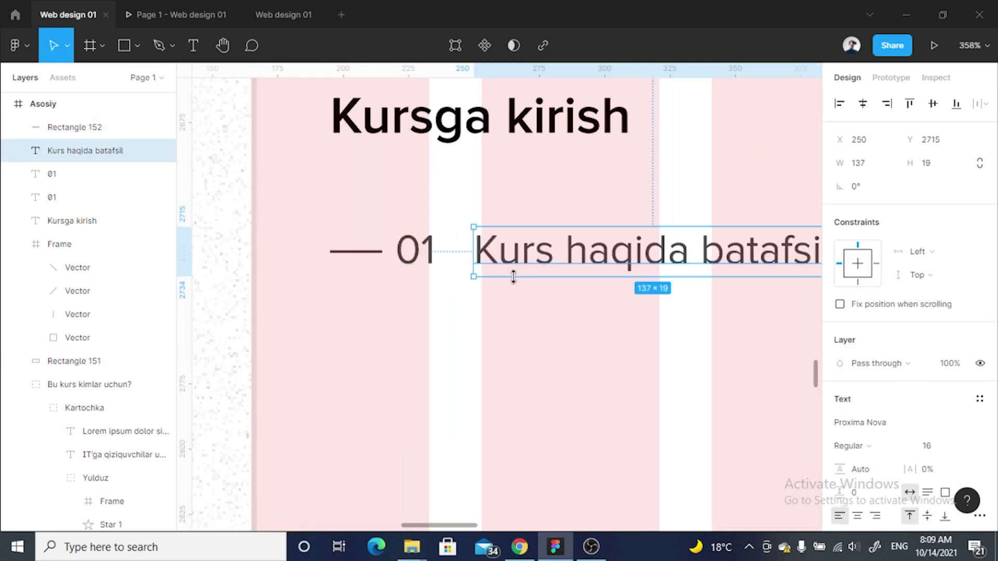
left_click(483, 346)
left_click(436, 260)
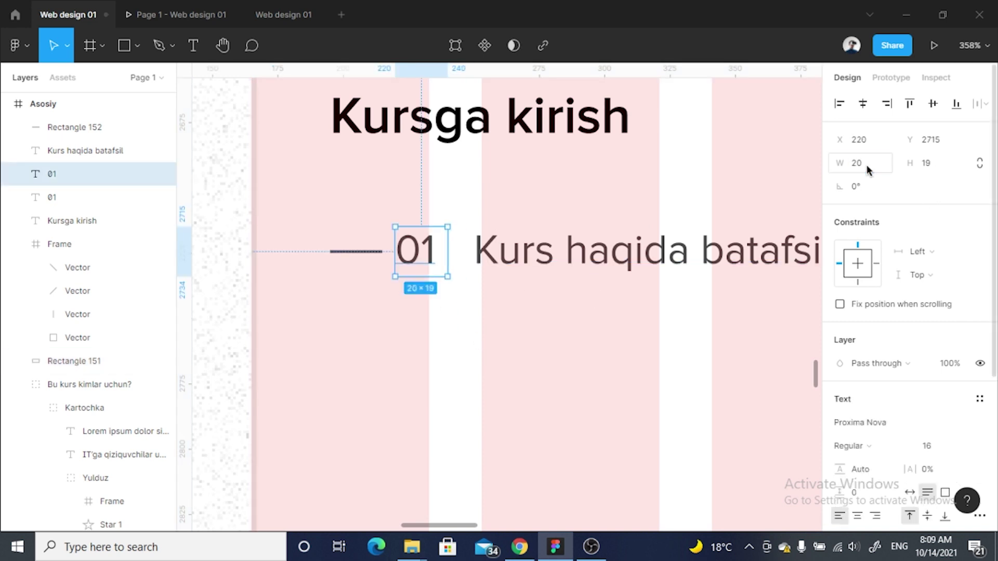
left_click(509, 255)
key("Left")
key("Left")
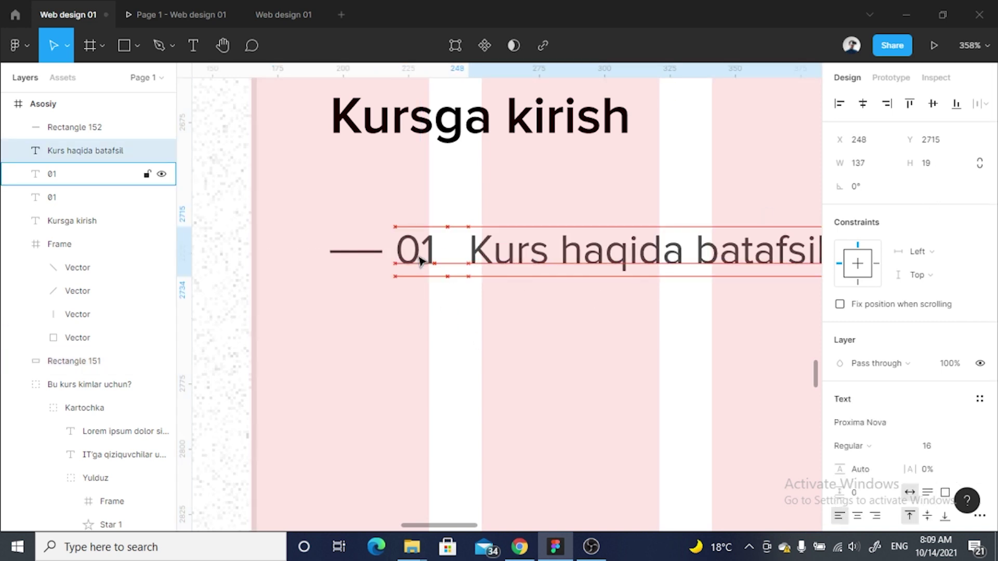
key("Left")
key("Left")
key("Left")
left_click(422, 260, "shift")
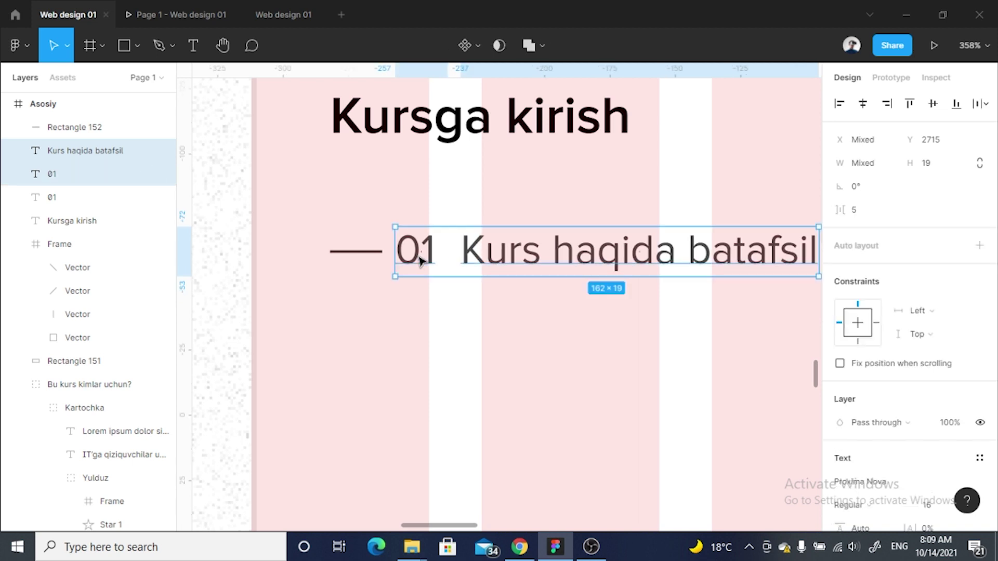
left_click(378, 253, "shift")
key("ctrl+g")
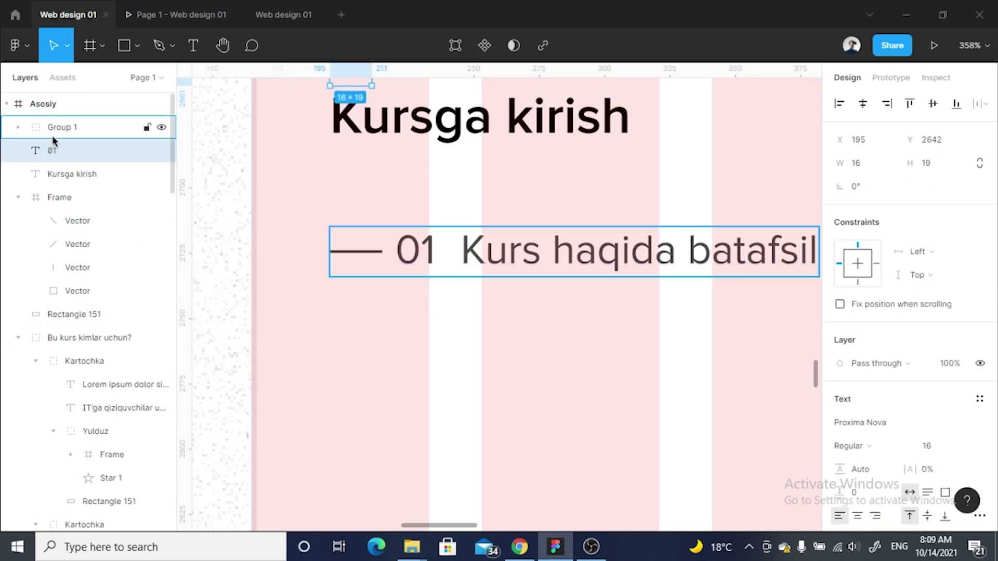
Name the group Dars and duplicate it into two evenly spaced rows below
double_click(58, 129)
type("Dars")
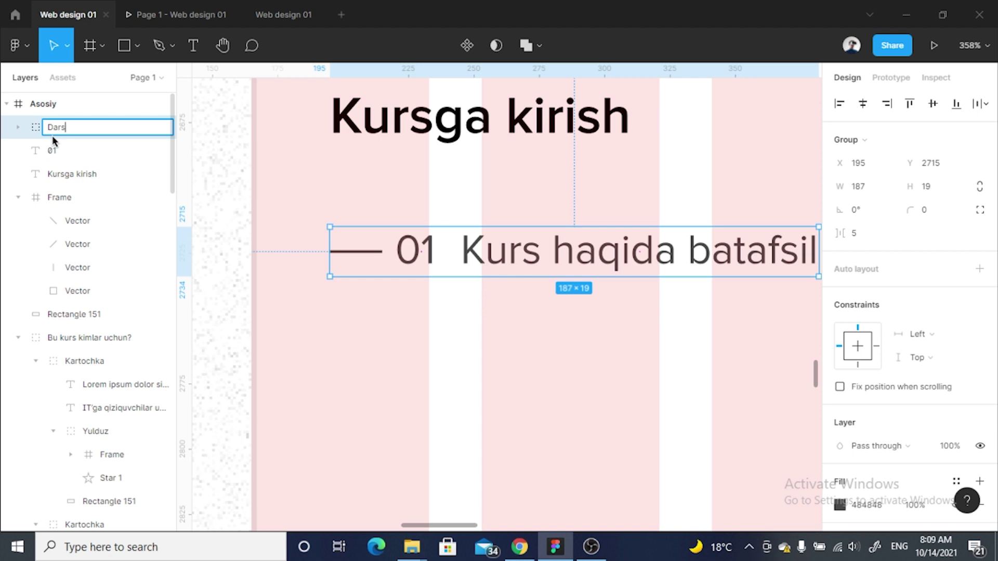
key("Return")
scroll(116, 196, "down", 5)
scroll(466, 136, "down", 5)
scroll(508, 173, "up", 3)
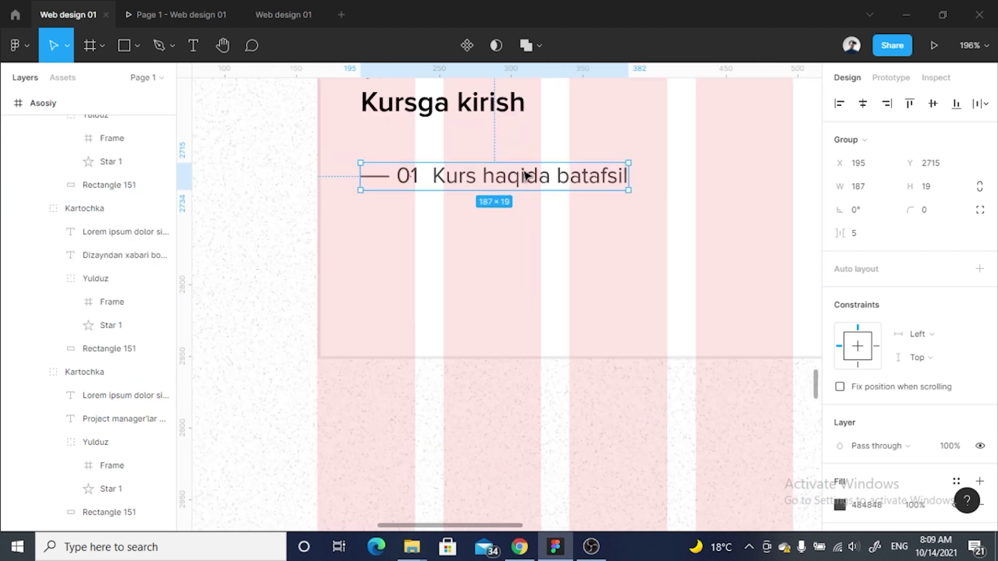
left_click_drag(526, 176, 518, 216)
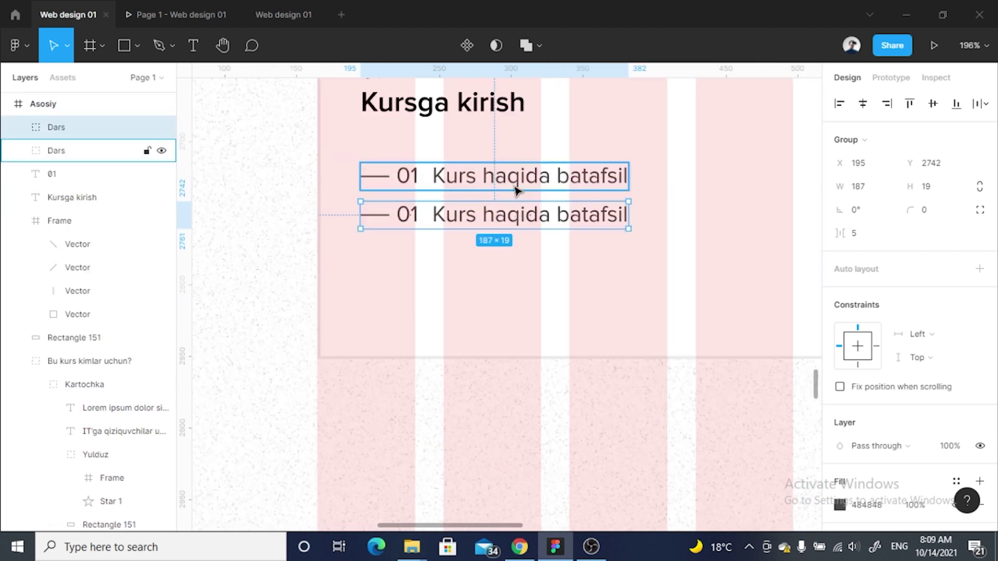
key("Down")
key("Down")
key("Down")
key("Down")
key("Down")
key("Down")
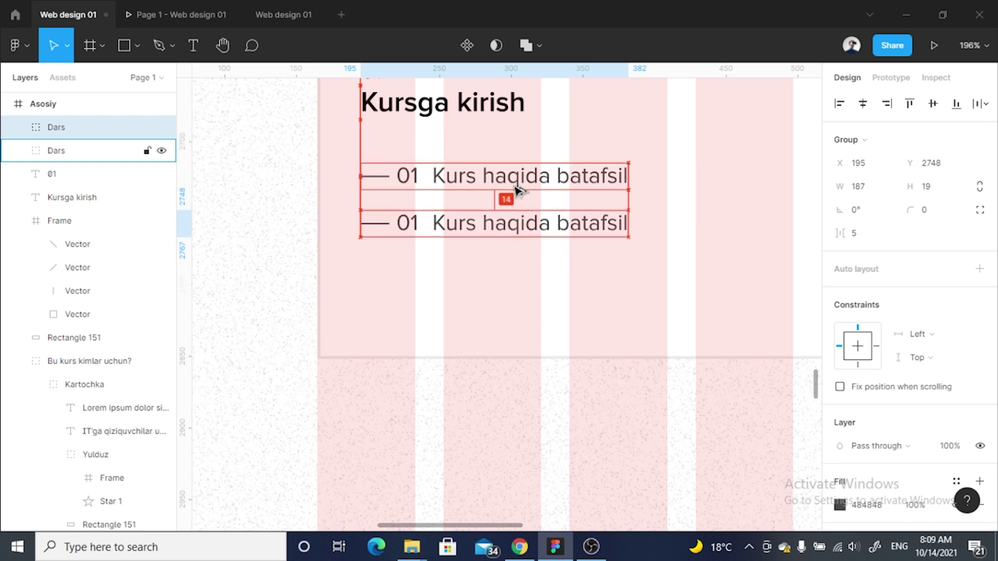
left_click_drag(497, 227, 485, 277)
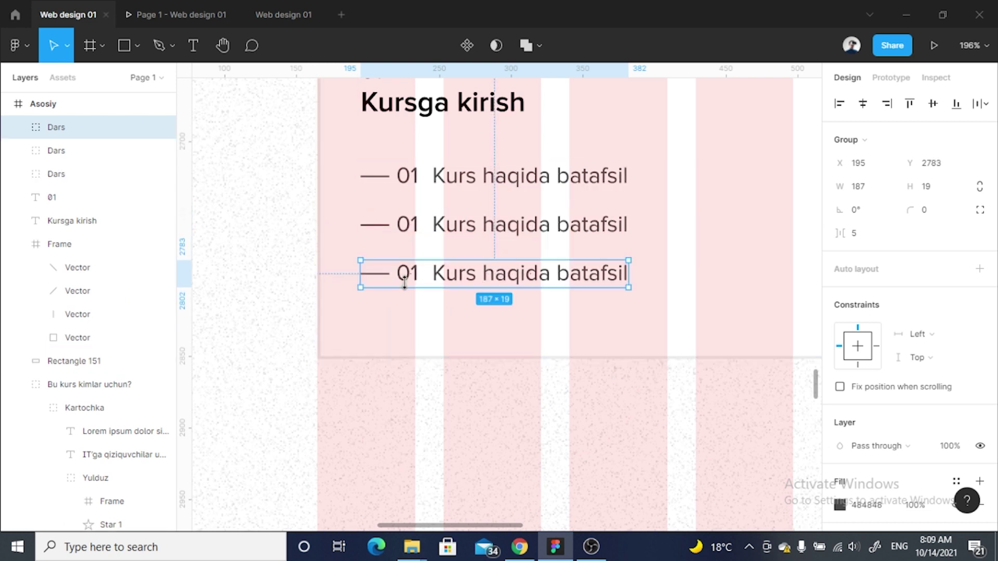
Renumber the second and third lesson rows to 02 and 03
double_click(409, 221)
type("02")
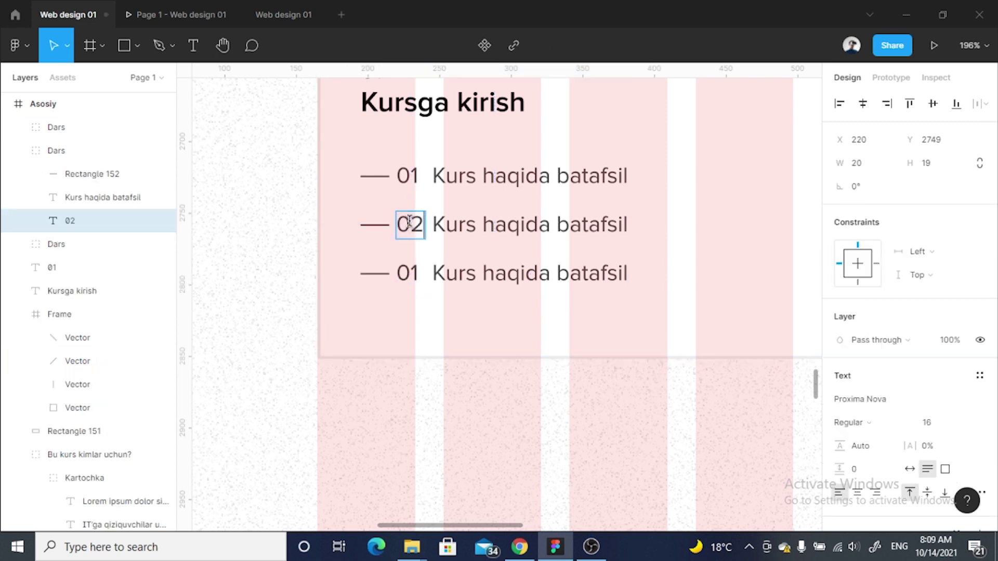
left_click(416, 268)
type("03")
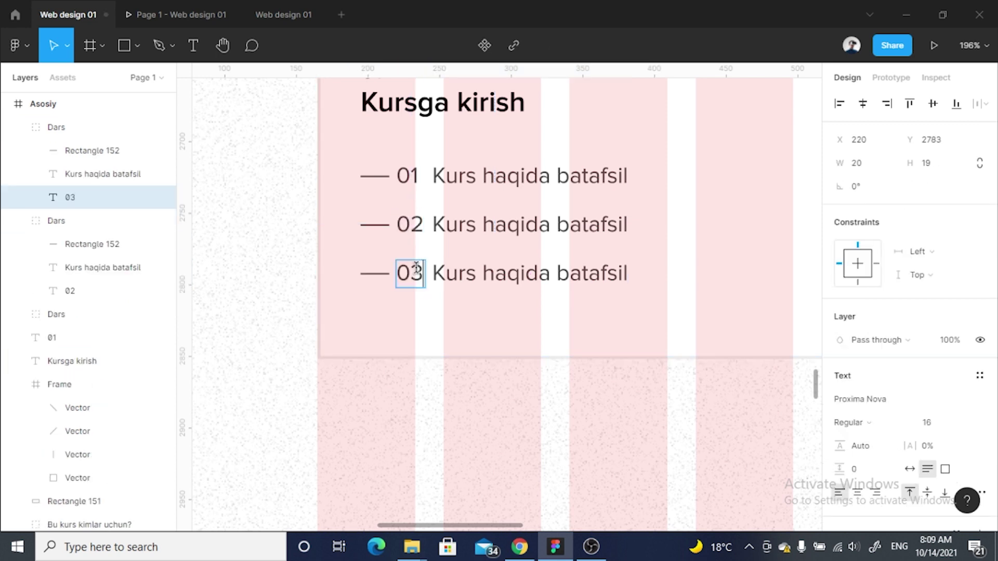
scroll(416, 267, "down", 3)
key("Escape")
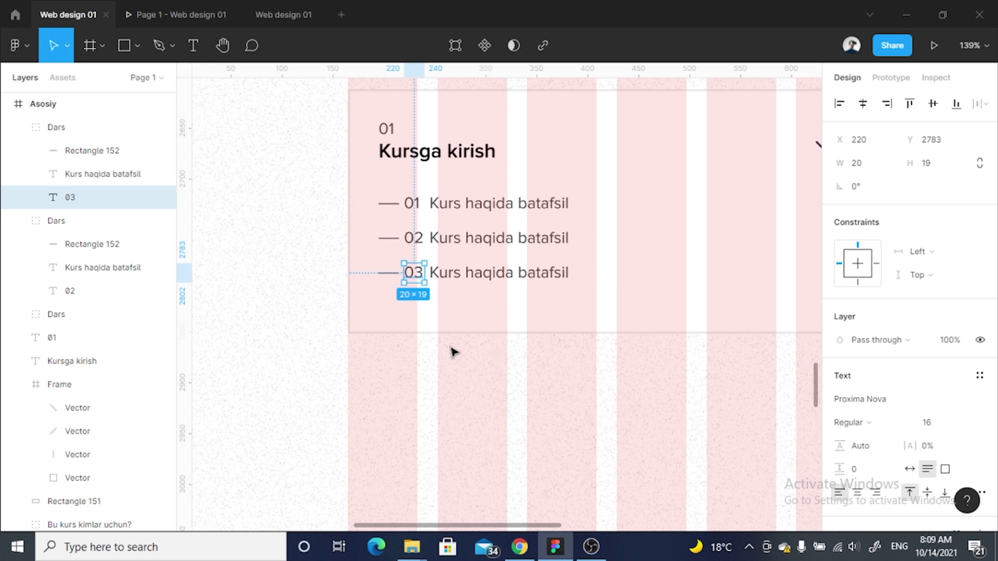
Set the card's white background rectangle to 220 px high
left_click(508, 285)
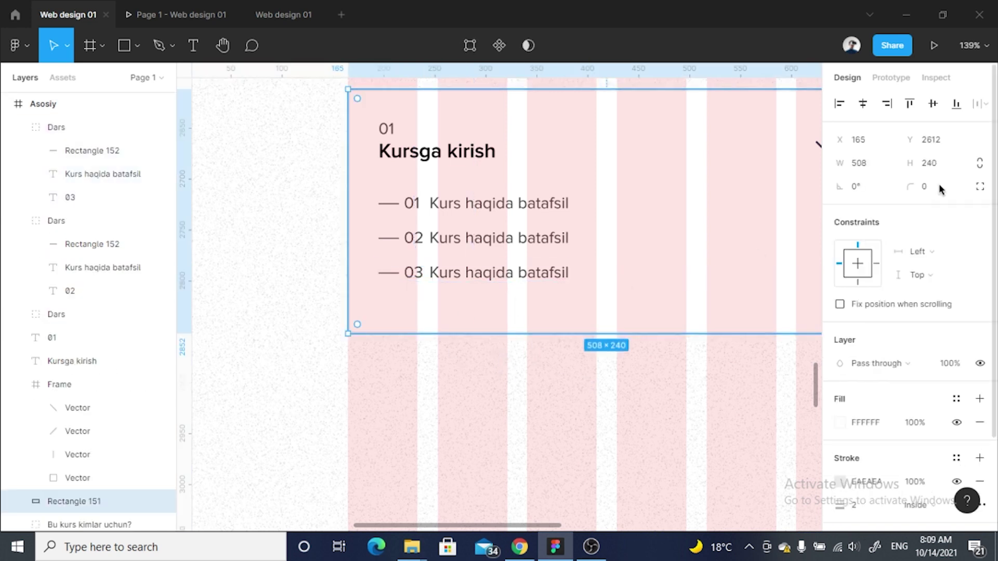
type("220")
key("Return")
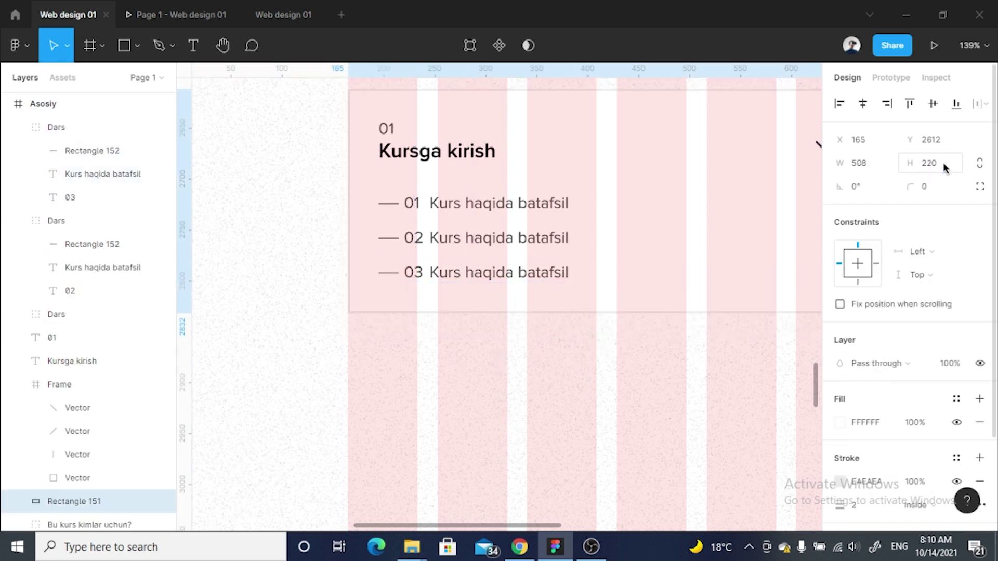
scroll(501, 381, "down", 1)
left_click(501, 381)
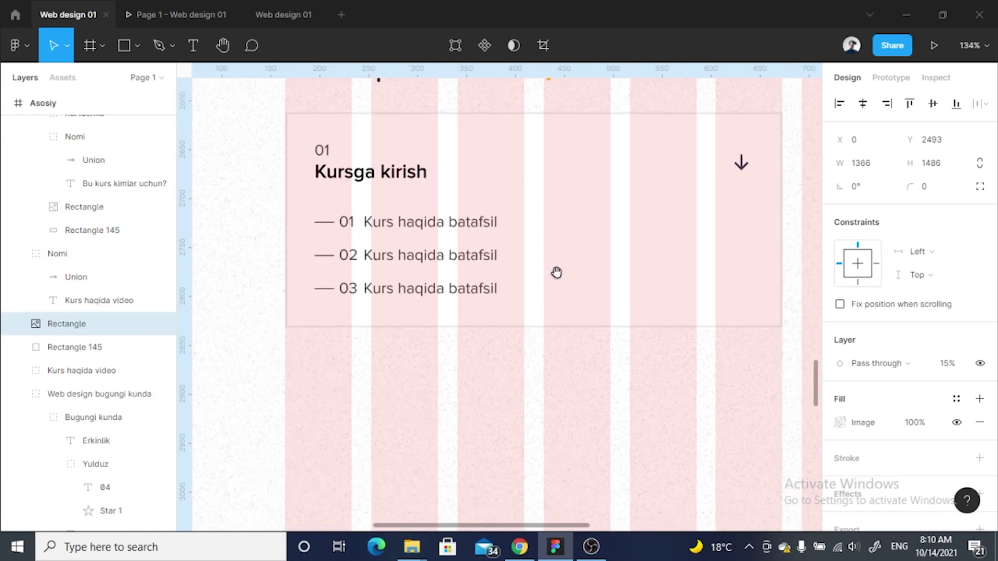
Group the three lesson lines, title, number, arrow and background as Mavzu
scroll(558, 272, "up", 1)
left_click(409, 325)
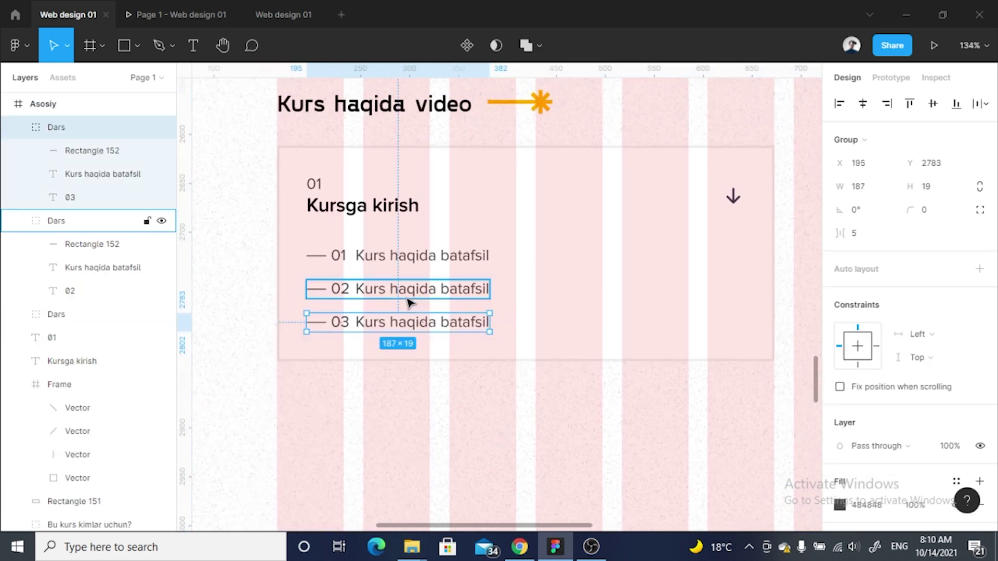
left_click(408, 289, "shift")
left_click(420, 256, "shift")
left_click(383, 206, "shift")
left_click(314, 184, "shift")
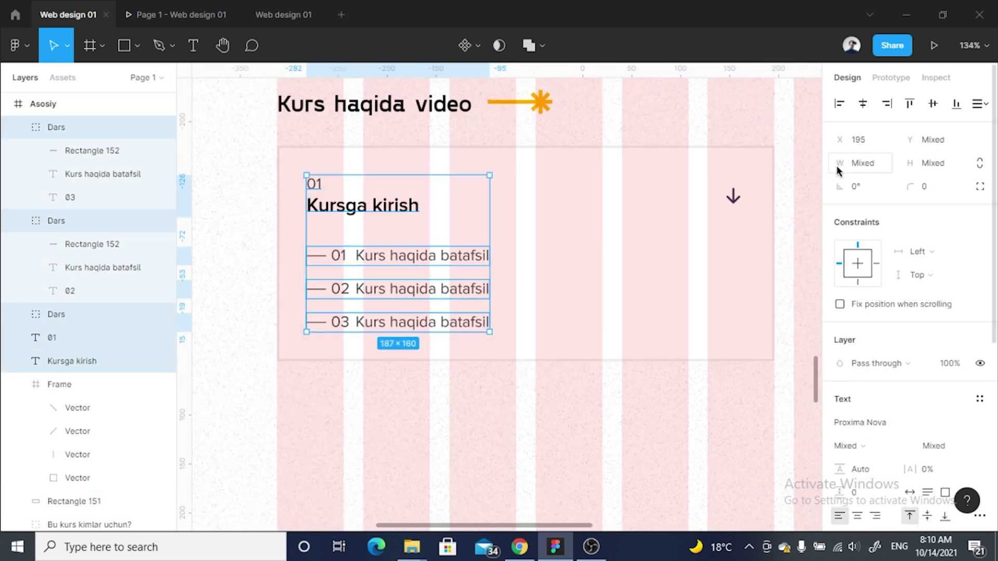
left_click(733, 196, "shift")
left_click(684, 250, "shift")
key("ctrl+g")
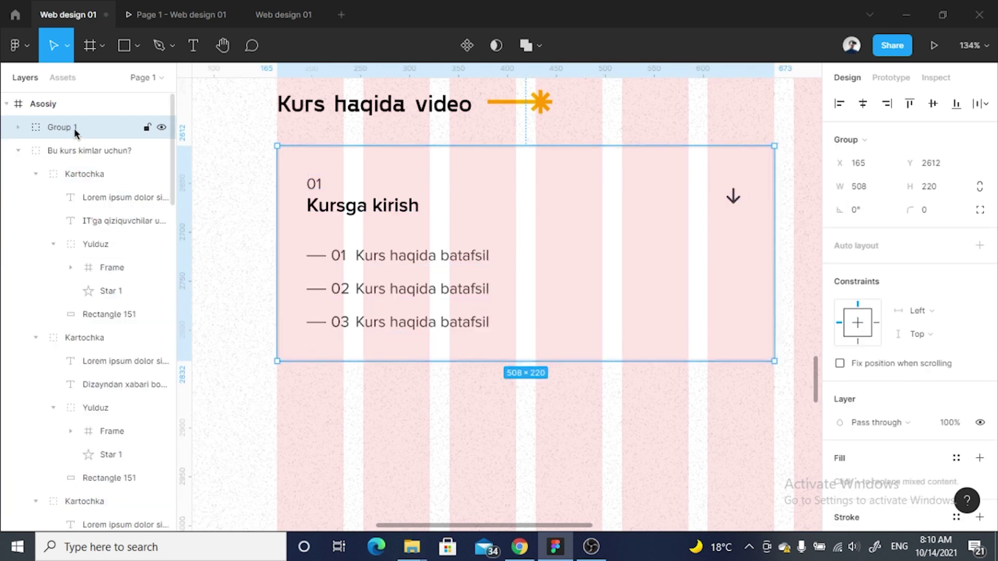
type("Mavzu")
key("Return")
Fill the card's background rectangle with F4F4F4
scroll(439, 305, "down", 1)
scroll(624, 213, "down", 5)
left_click(419, 290)
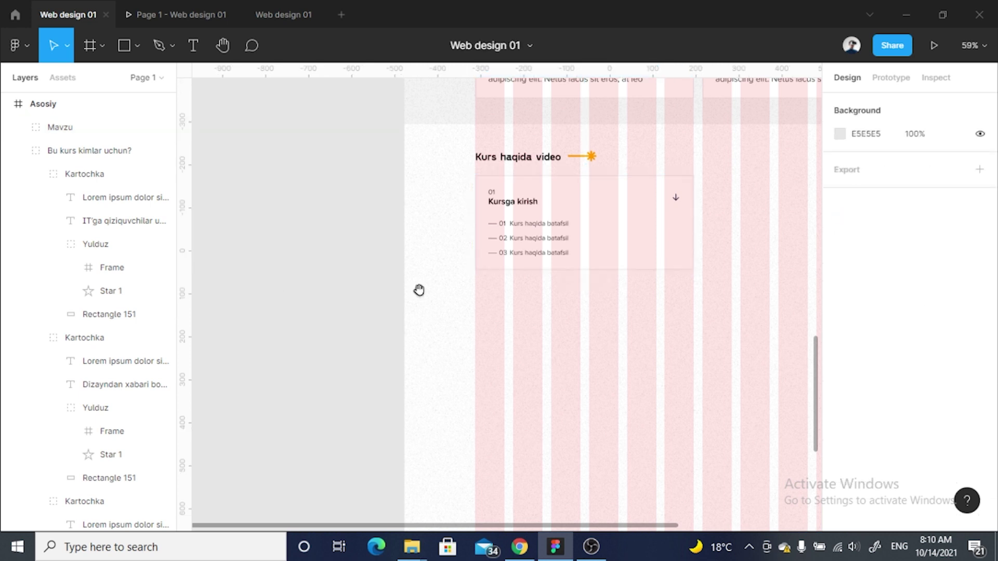
scroll(697, 203, "up", 5)
scroll(592, 297, "left", 2)
double_click(572, 265)
type("f4")
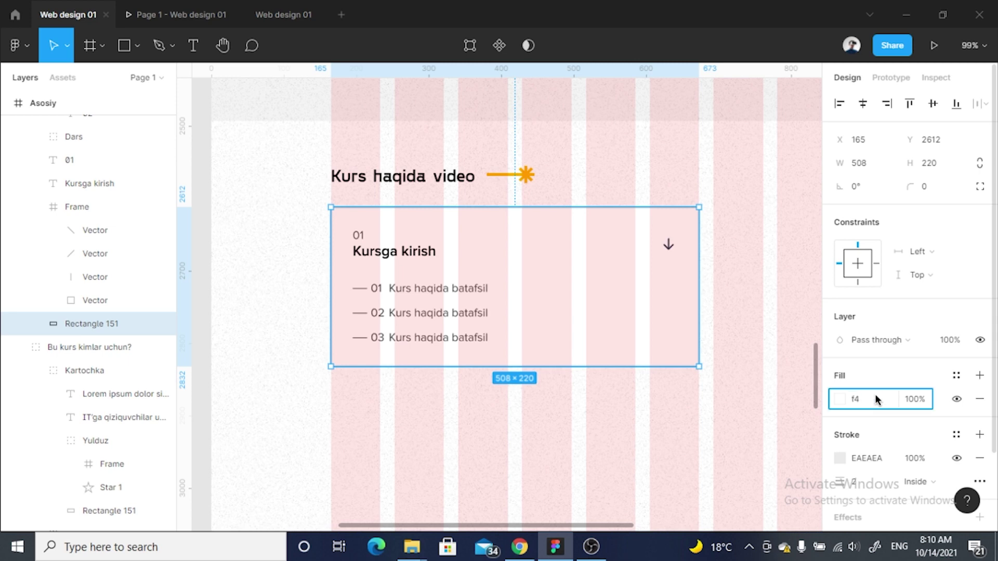
key("Return")
scroll(250, 263, "up", 3)
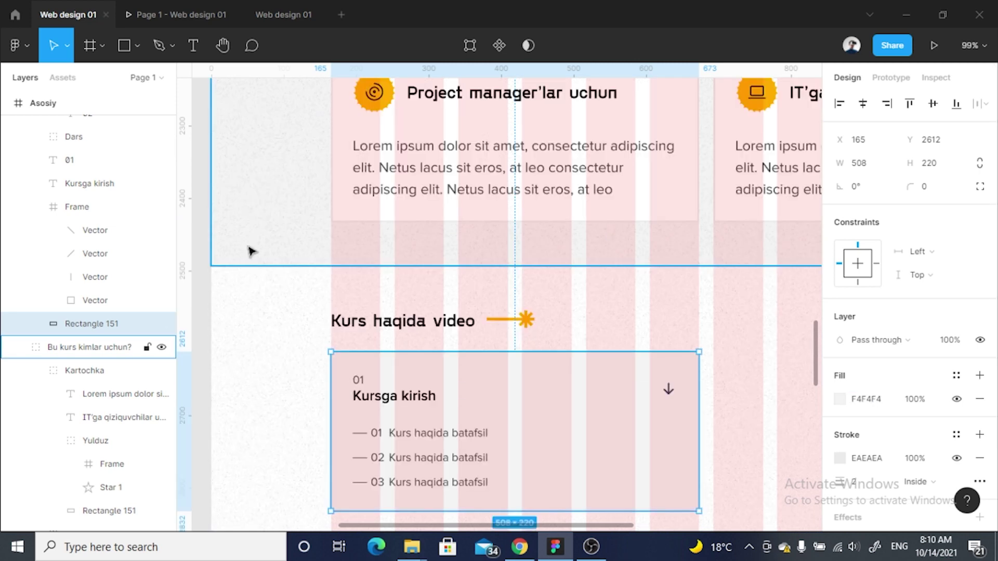
scroll(269, 233, "up", 8)
scroll(269, 233, "down", 6)
scroll(274, 235, "down", 3)
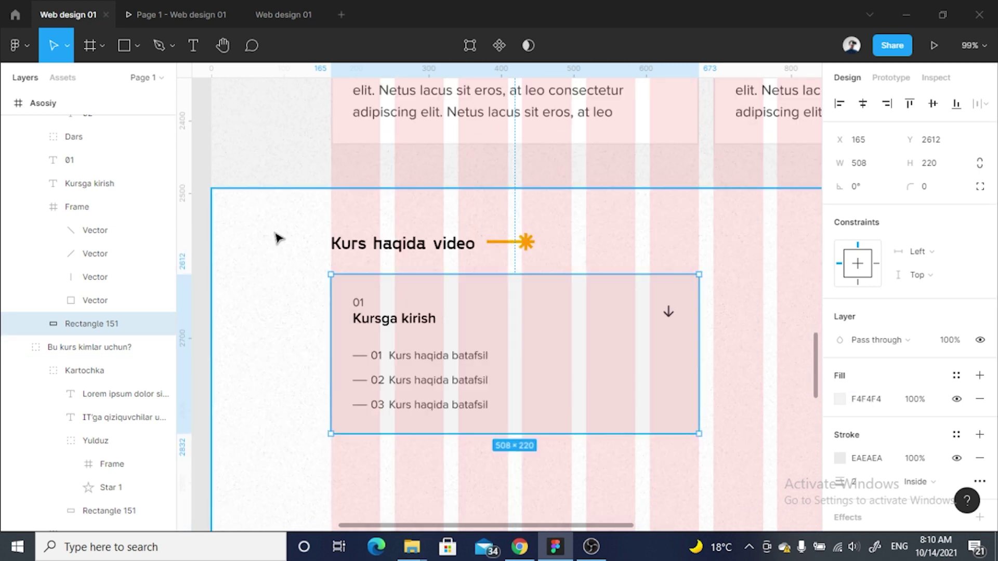
left_click(252, 412)
scroll(441, 297, "down", 2)
scroll(441, 297, "up", 1)
left_click(659, 265)
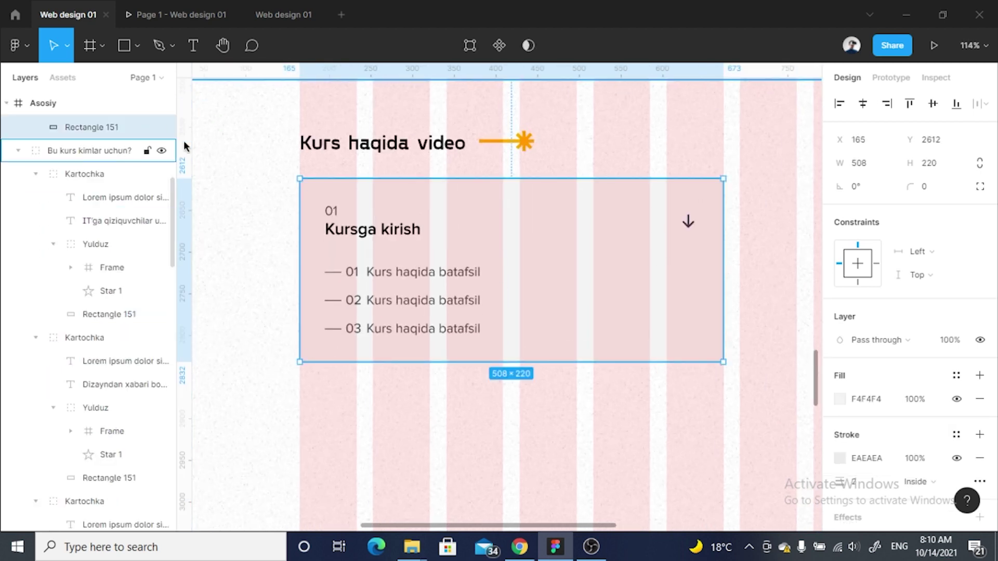
Duplicate the card background and use the copy as a mask
left_click_drag(89, 126, 122, 182)
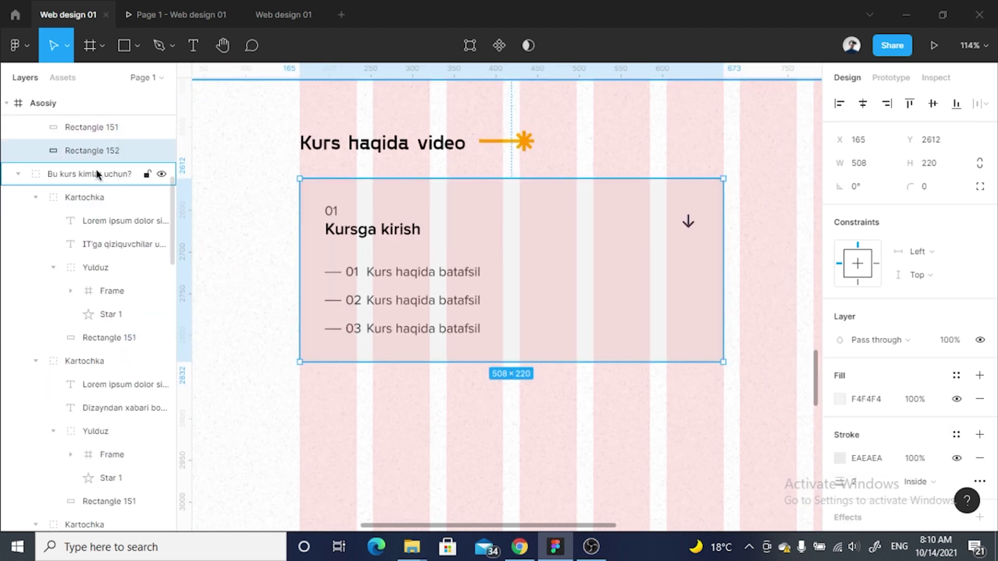
right_click(92, 154)
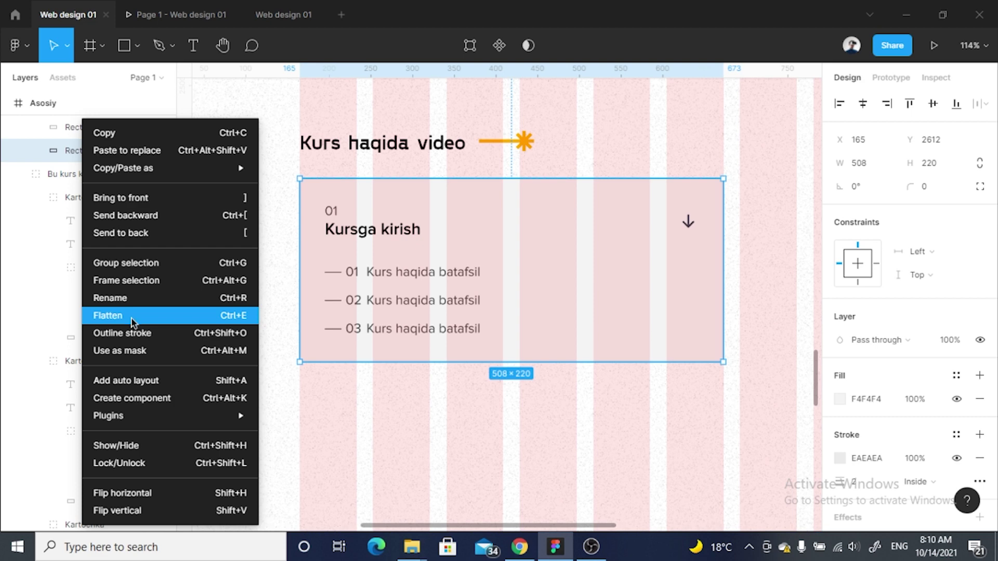
left_click(129, 348)
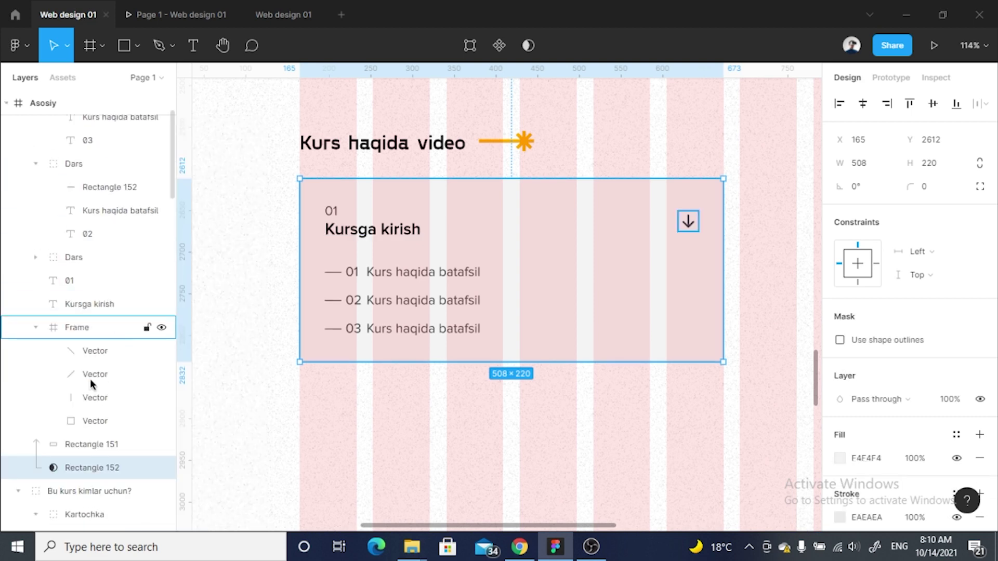
Group the arrow's four vectors, move the group out of Frame, and delete Frame
left_click(36, 327)
left_click(67, 320)
key("Return")
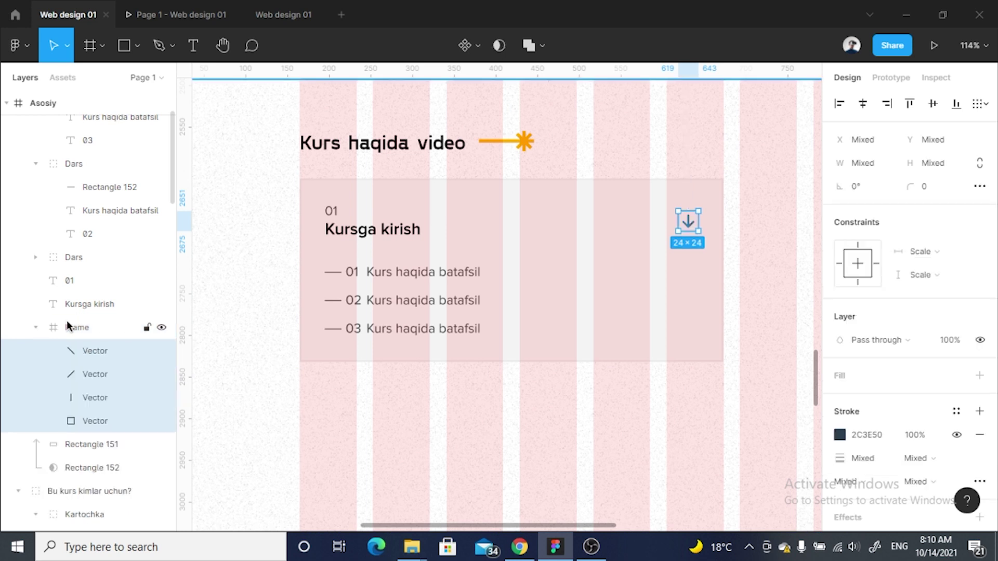
key("ctrl+g")
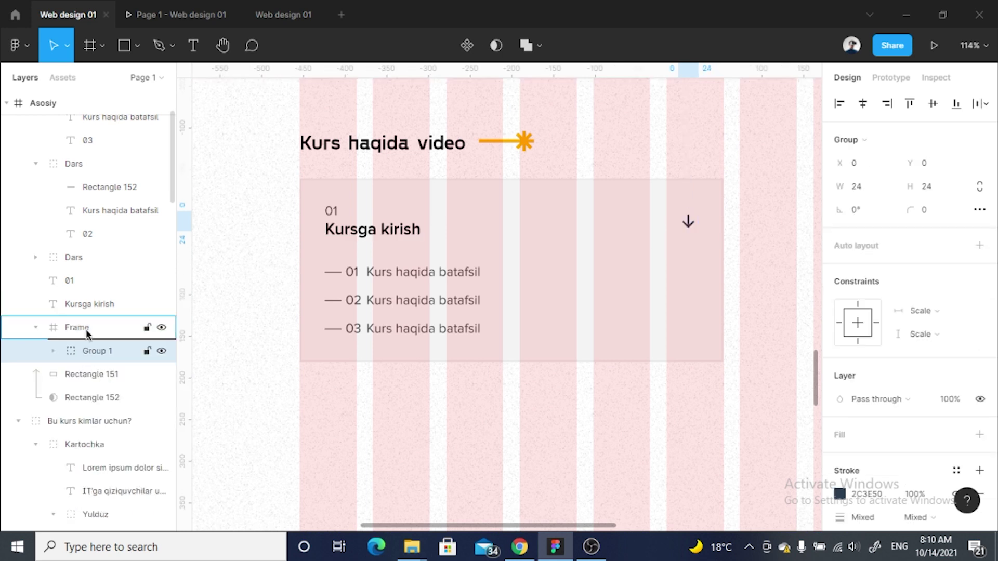
left_click_drag(87, 356, 93, 319)
left_click(99, 360)
key("Delete")
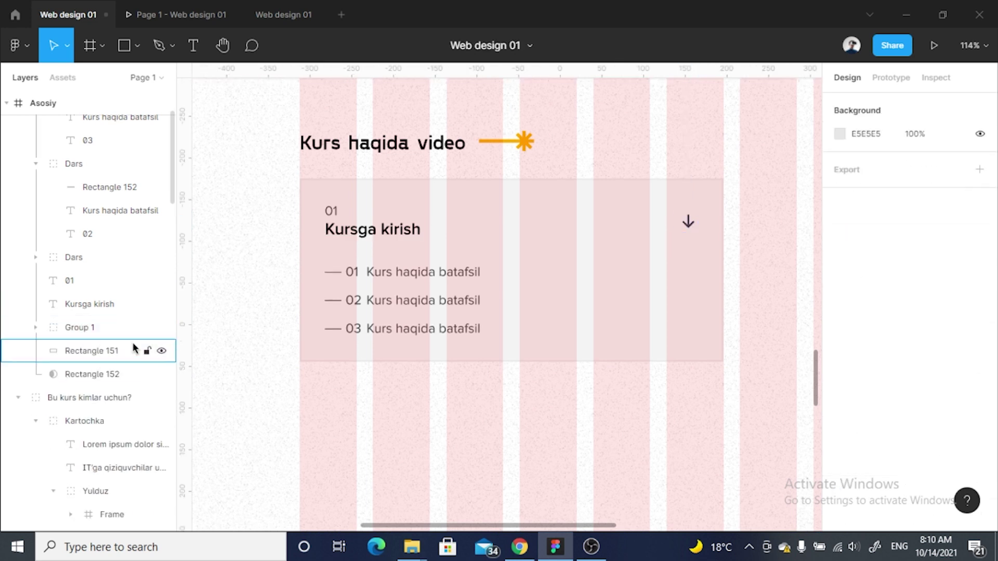
Try shortening mask Rectangle 152 to hide the list, then undo the resize
scroll(79, 142, "up", 3)
left_click(36, 156)
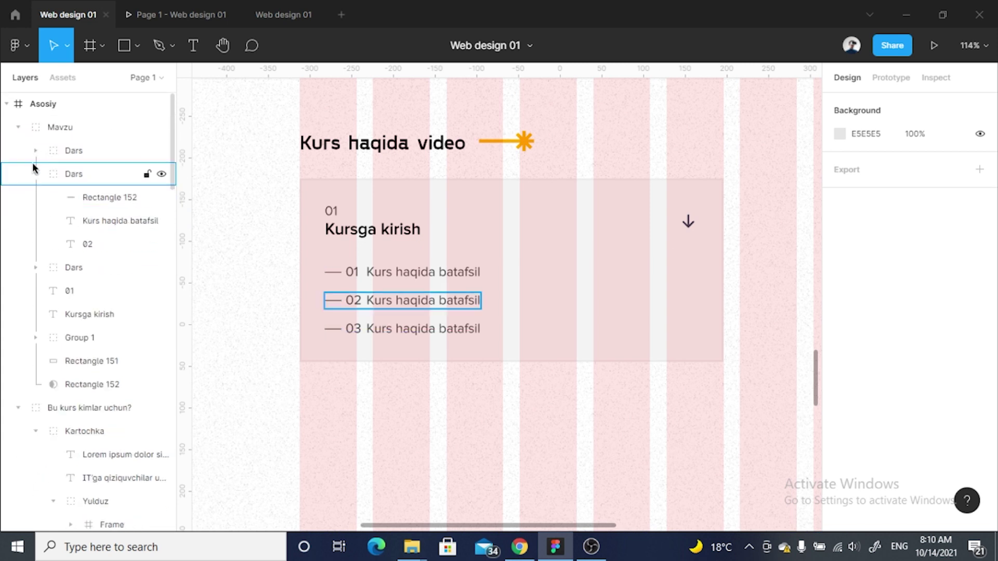
left_click(36, 173)
left_click(72, 313)
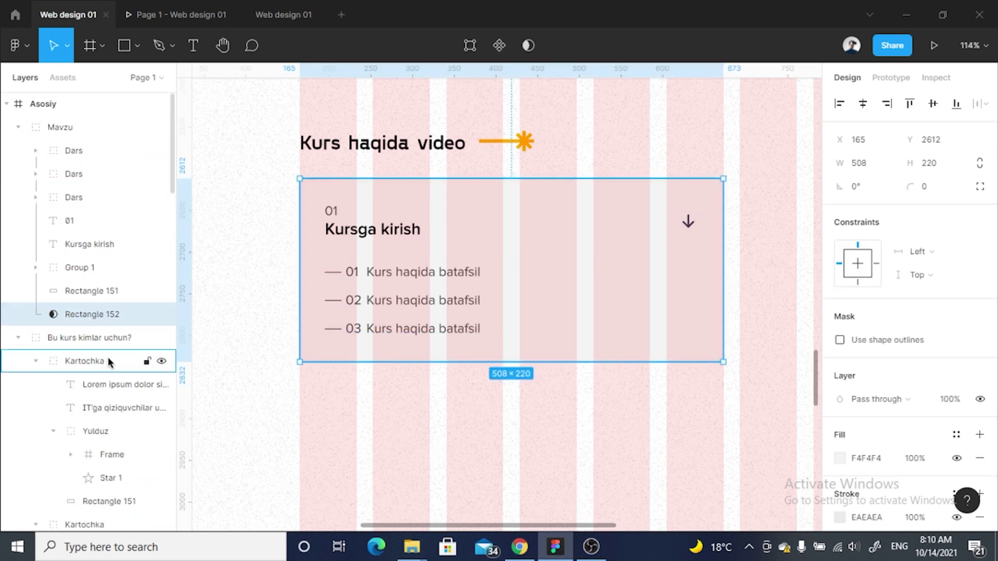
mouse_move(634, 358)
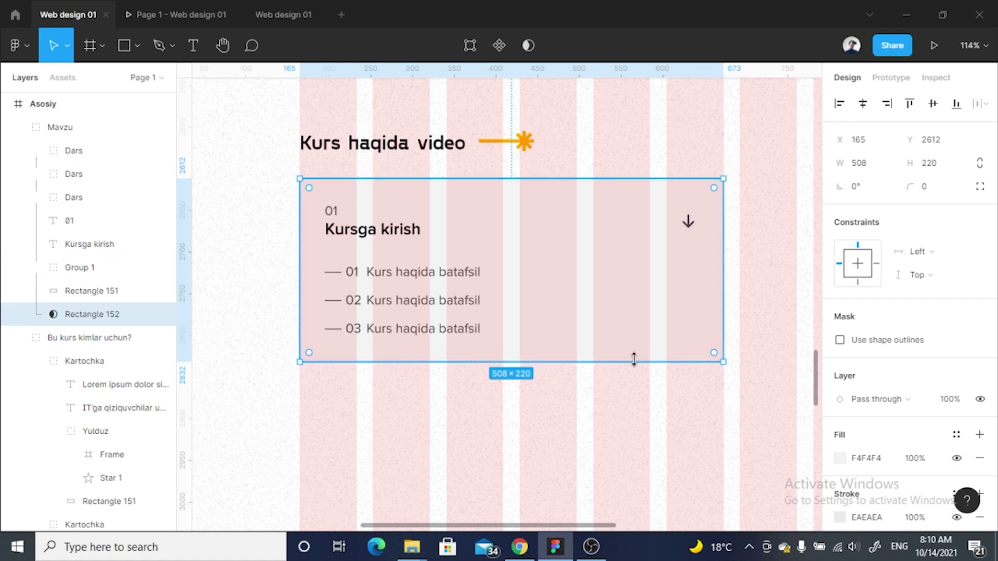
mouse_move(634, 358)
left_mouse_down()
mouse_move(622, 251)
mouse_move(621, 372)
mouse_move(610, 249)
mouse_move(606, 350)
mouse_move(594, 265)
left_mouse_up()
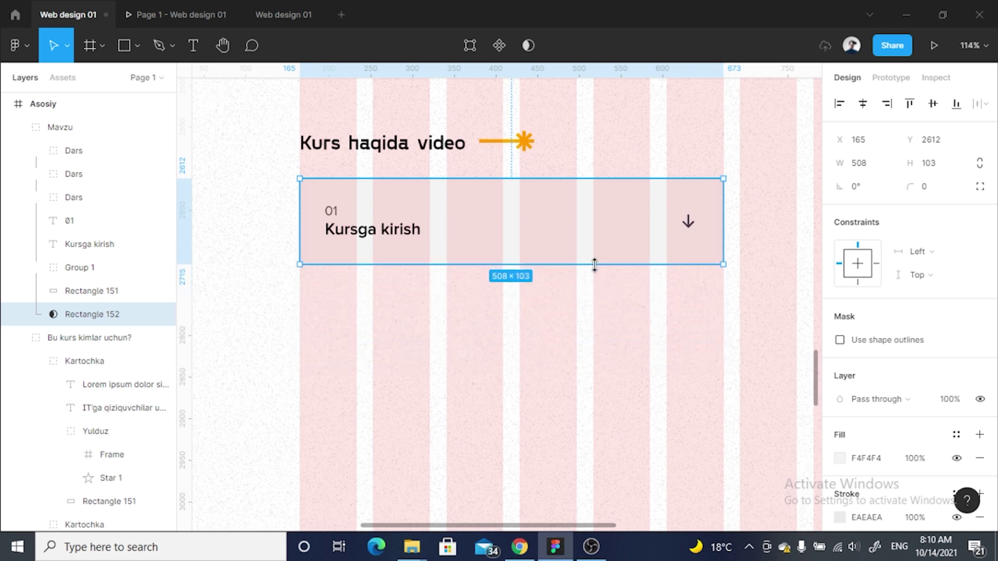
key("ctrl+z")
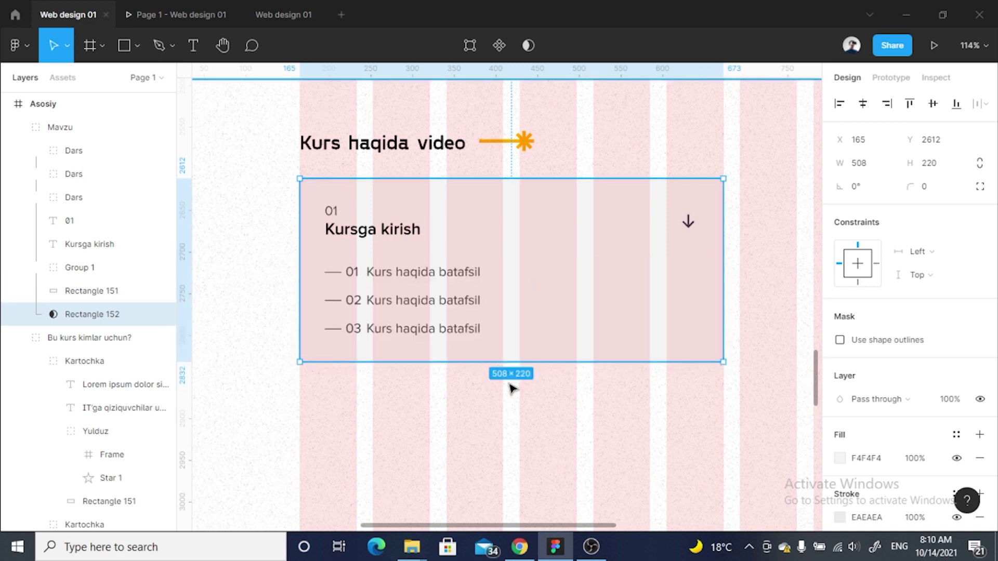
double_click(512, 389)
scroll(499, 205, "down", 3)
Duplicate the Mavzu card below the original and nudge it up to a 15 px gap
scroll(289, 290, "down", 3)
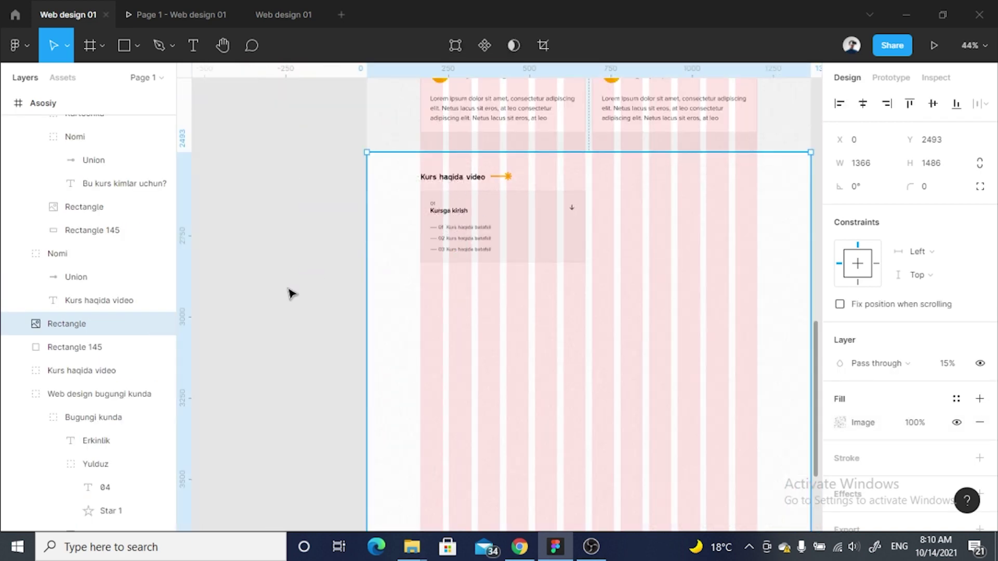
left_click(290, 289)
left_click(474, 258)
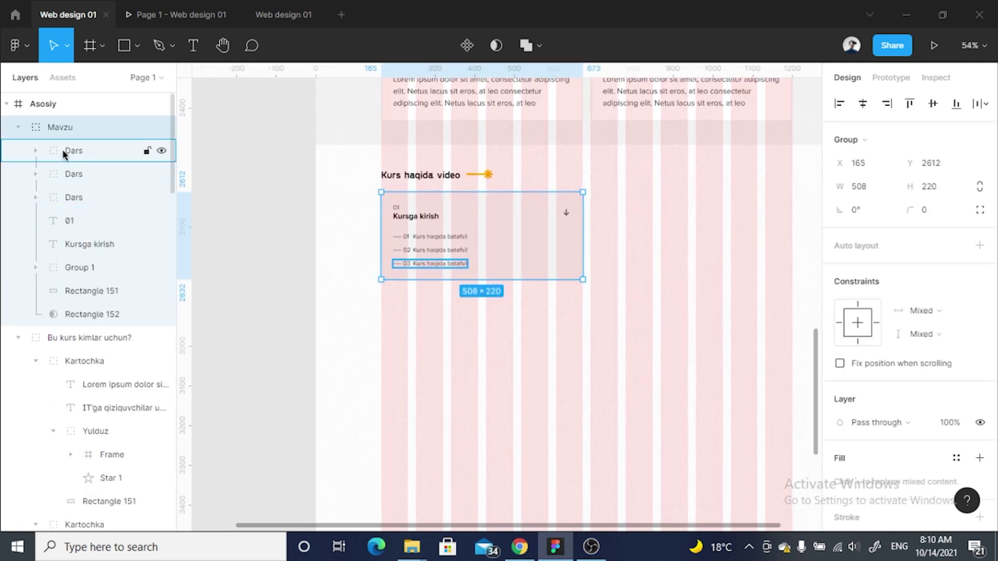
scroll(484, 239, "up", 2)
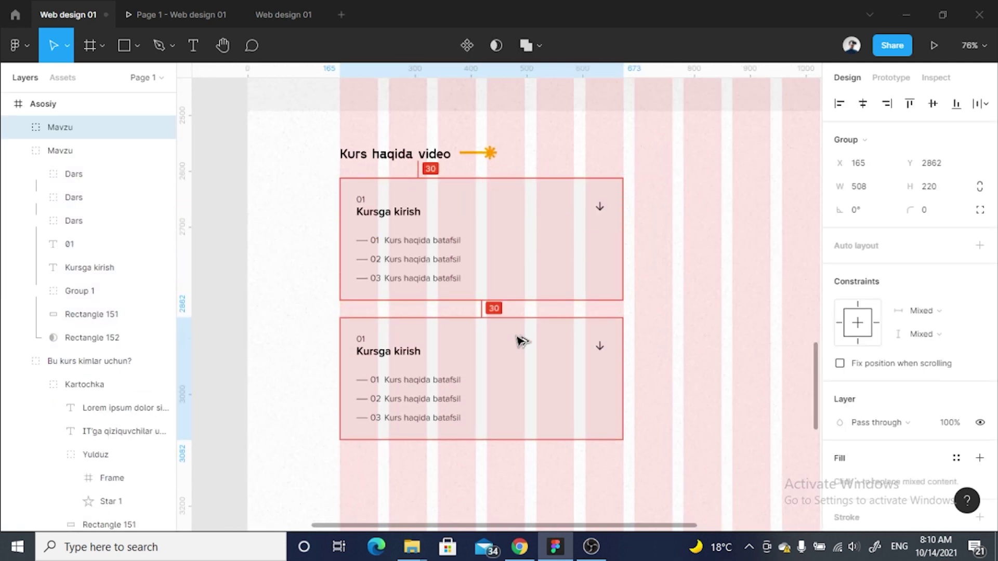
left_click_drag(523, 205, 522, 344, "alt")
key("Up")
key("Up")
key("Up")
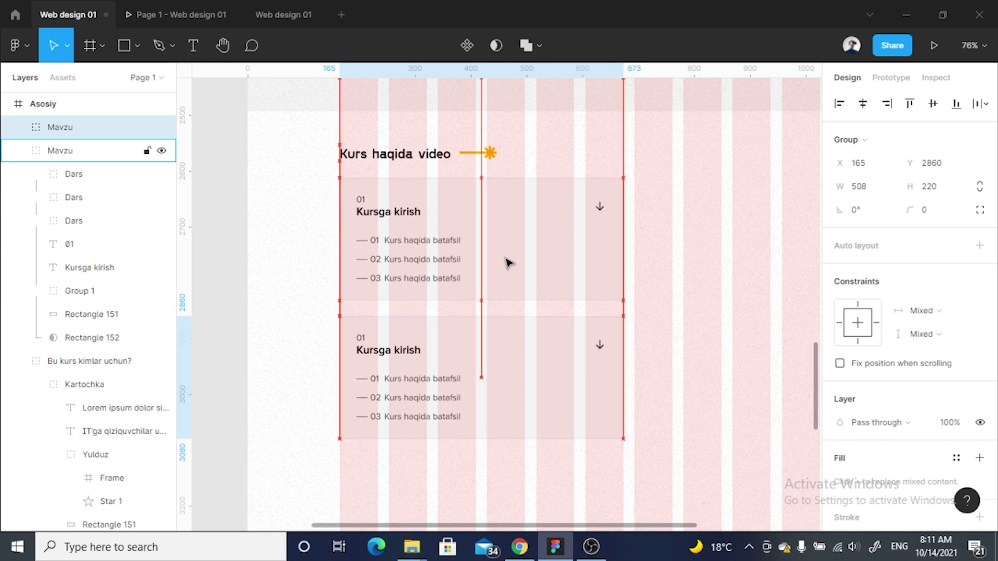
key("shift+Up")
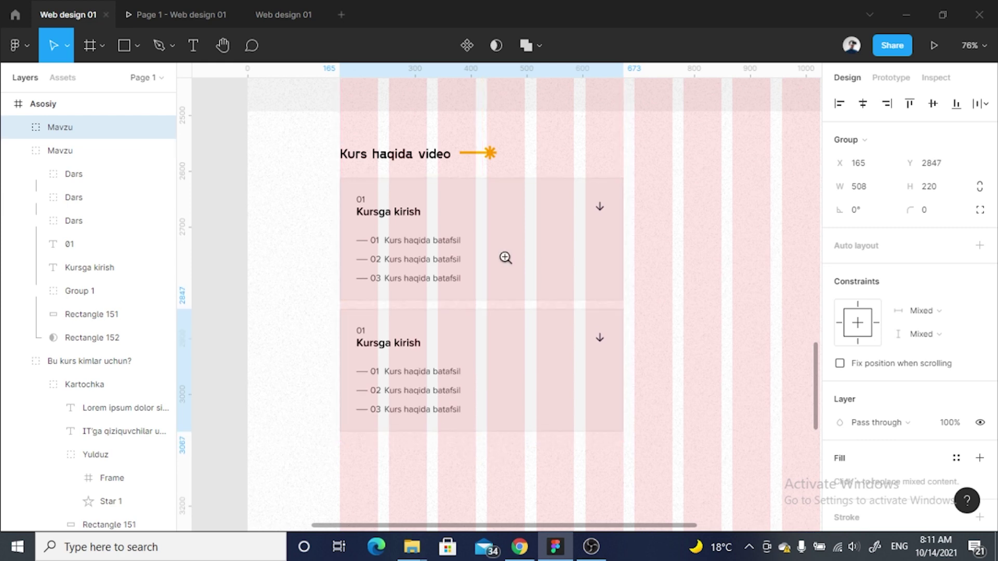
Shorten the lower card's mask to 103 px high so the lesson list is hidden
key("shift+2")
double_click(554, 329)
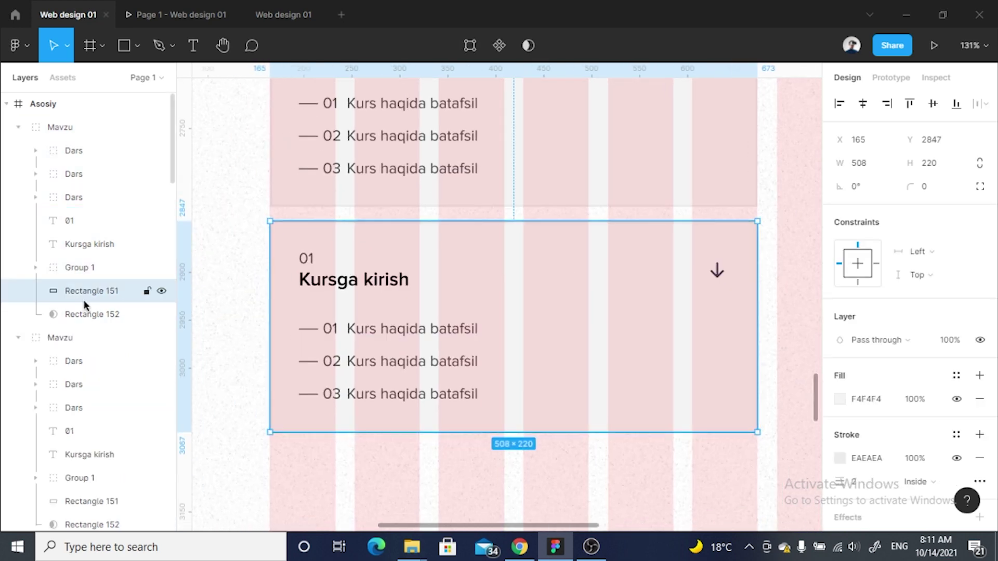
left_click(84, 314)
left_click_drag(388, 438, 385, 316)
scroll(319, 318, "up", 5)
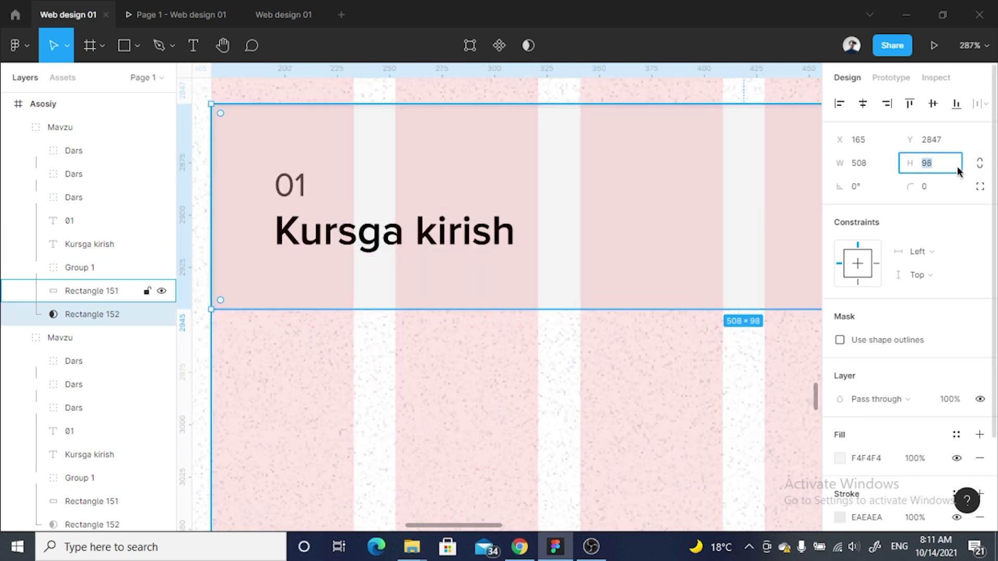
key("BackSpace")
key("BackSpace")
type("103")
key("Return")
scroll(494, 281, "down", 3)
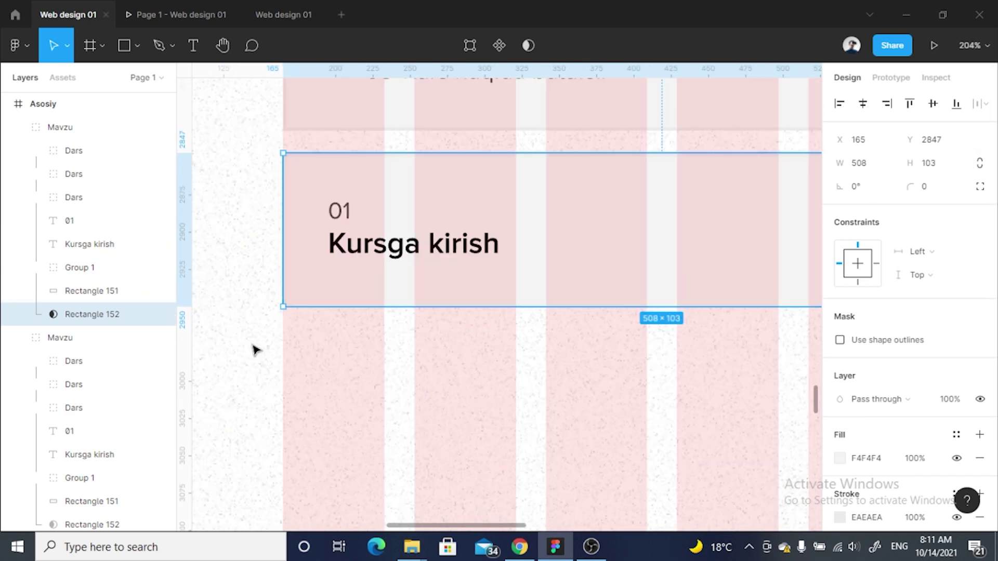
Shorten the lower card's background rectangle to match the 103 px mask
left_click(79, 292)
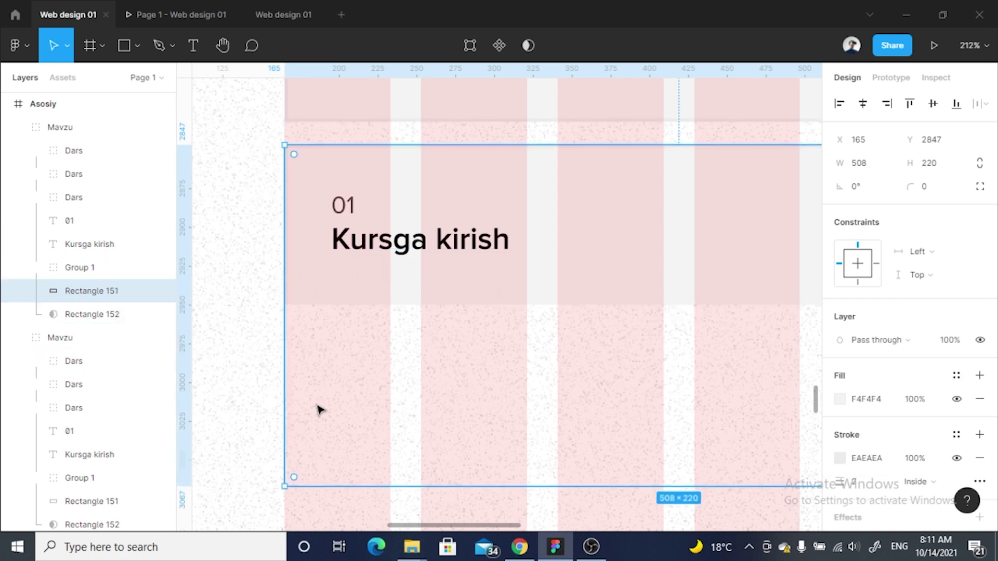
left_click_drag(418, 485, 310, 337)
scroll(309, 338, "up", 8)
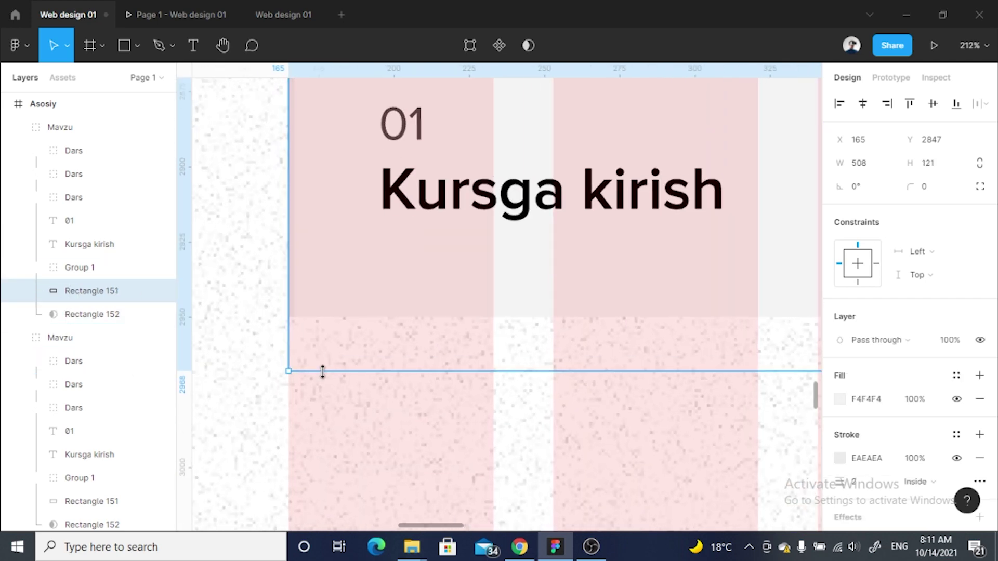
scroll(300, 340, "down", 5)
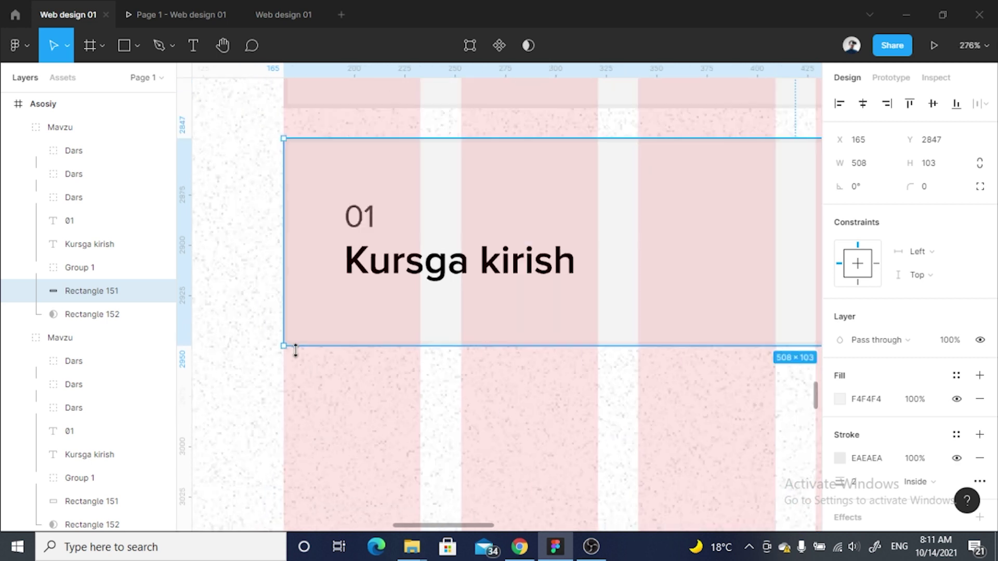
scroll(294, 349, "down", 3)
scroll(416, 341, "down", 2)
key("Escape")
Rotate the collapsed card's arrow icon 90° so it points right
scroll(648, 299, "up", 5)
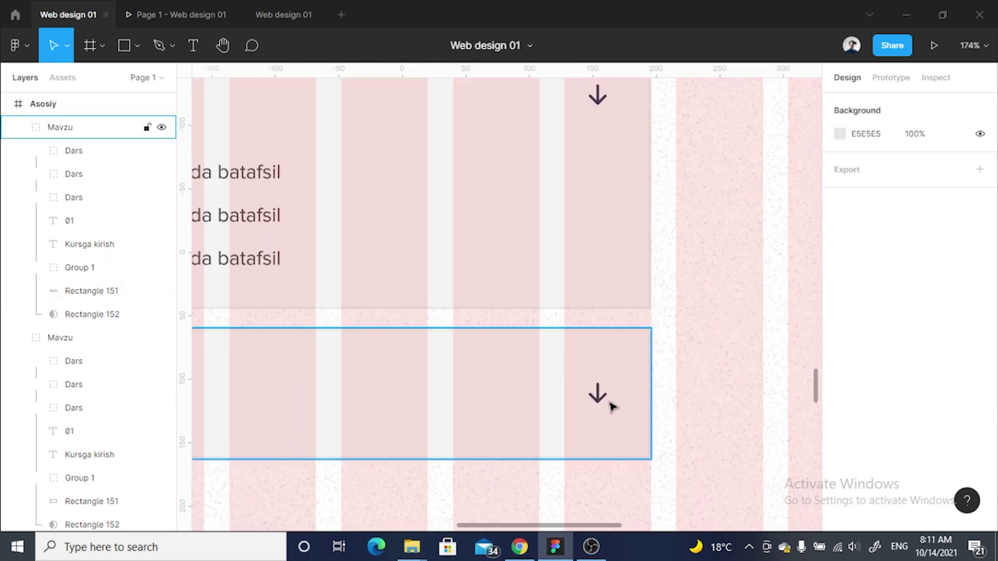
double_click(618, 390)
left_click(601, 394)
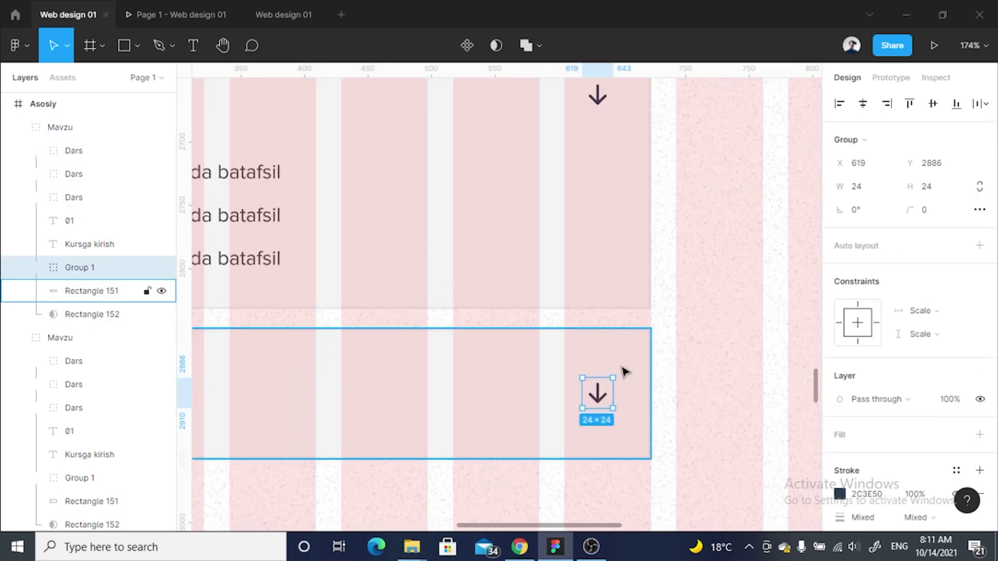
left_click_drag(623, 375, 585, 373)
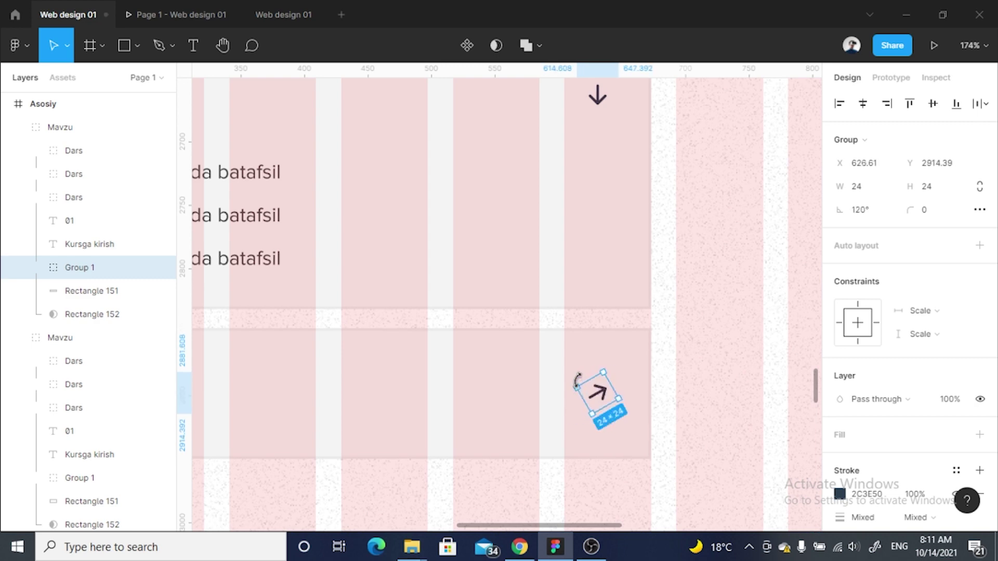
scroll(594, 369, "down", 5)
Duplicate the collapsed lesson card to make four collapsed cards under the expanded card
left_click(545, 379)
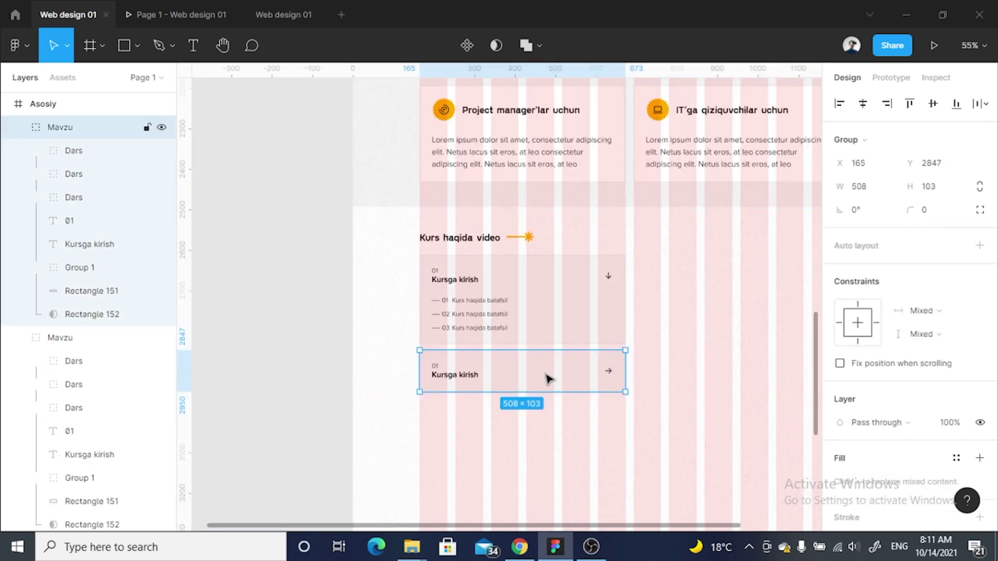
mouse_move(546, 379)
left_mouse_down()
mouse_move(551, 427)
mouse_move(555, 417)
left_mouse_up()
left_click(568, 376, "shift")
key("ctrl+d")
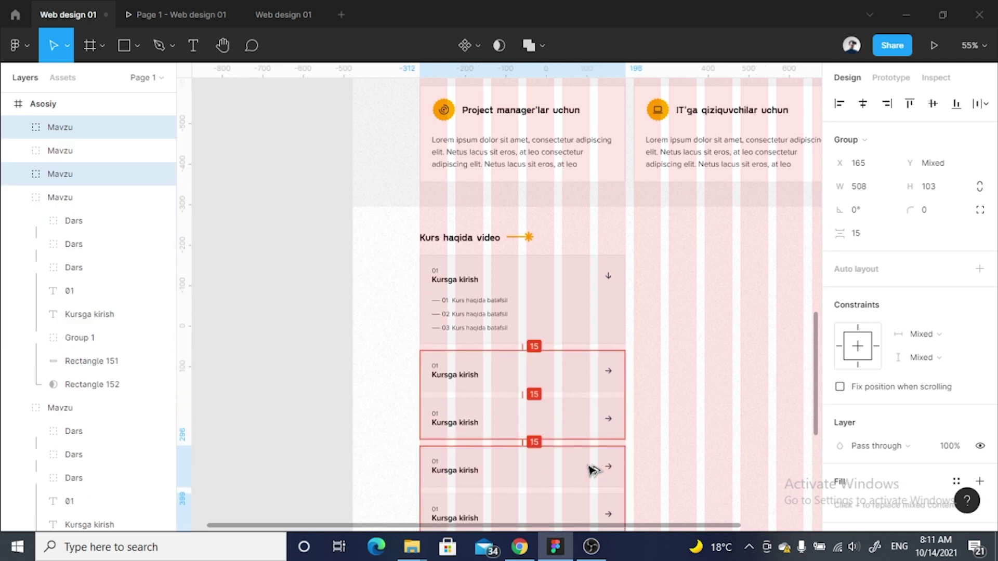
scroll(546, 364, "down", 3)
scroll(545, 364, "right", 4)
Copy the four collapsed cards into a right column level with the top card
left_click(411, 294, "shift")
left_click(407, 262, "shift")
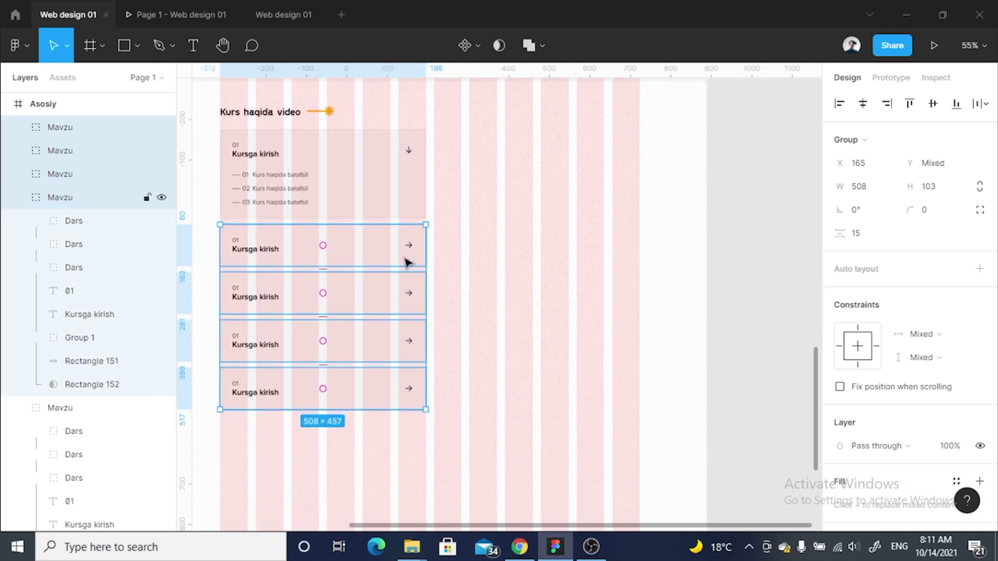
left_click_drag(364, 331, 568, 300)
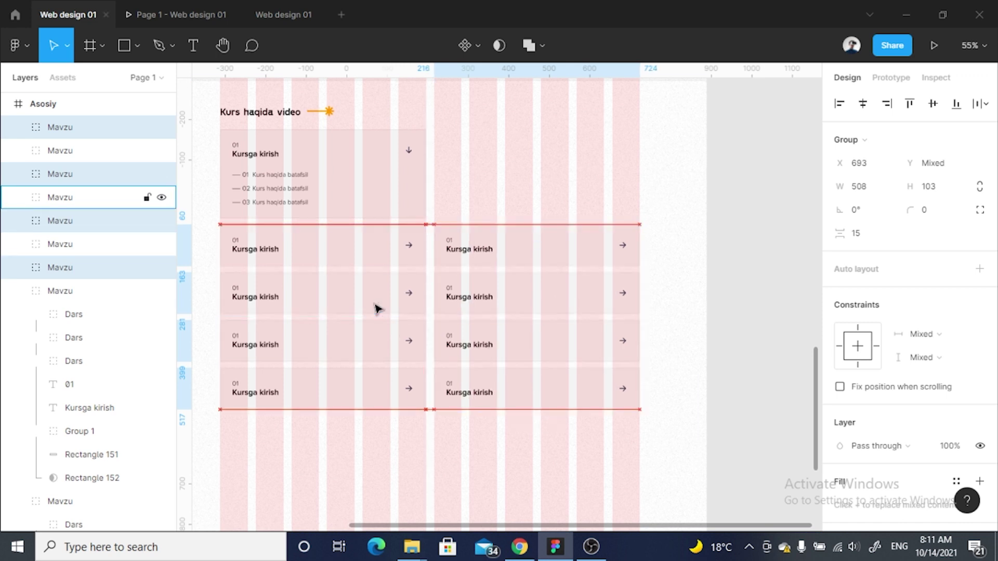
left_click_drag(584, 308, 583, 212)
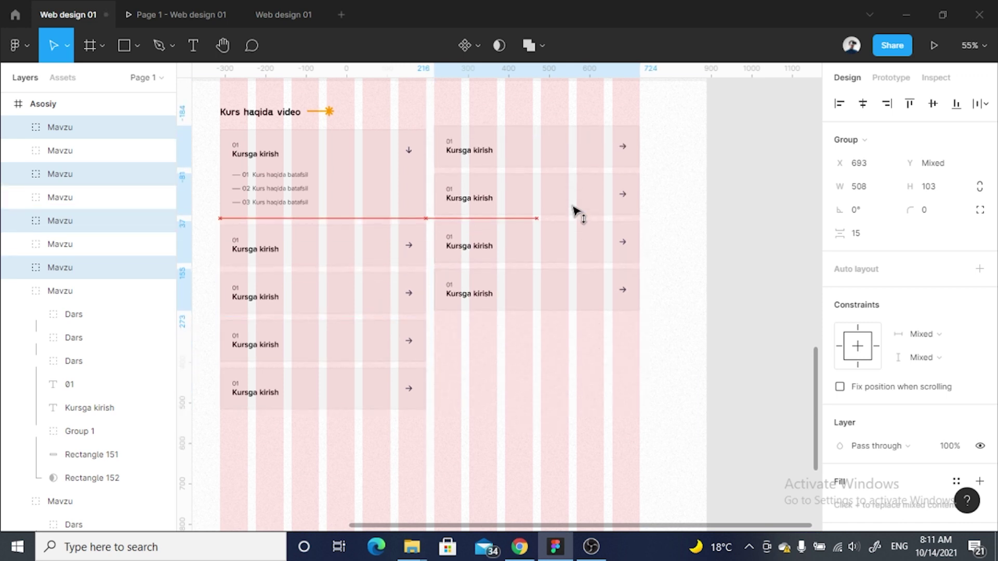
left_click(680, 248)
scroll(681, 248, "down", 1, "ctrl")
scroll(648, 171, "up", 1)
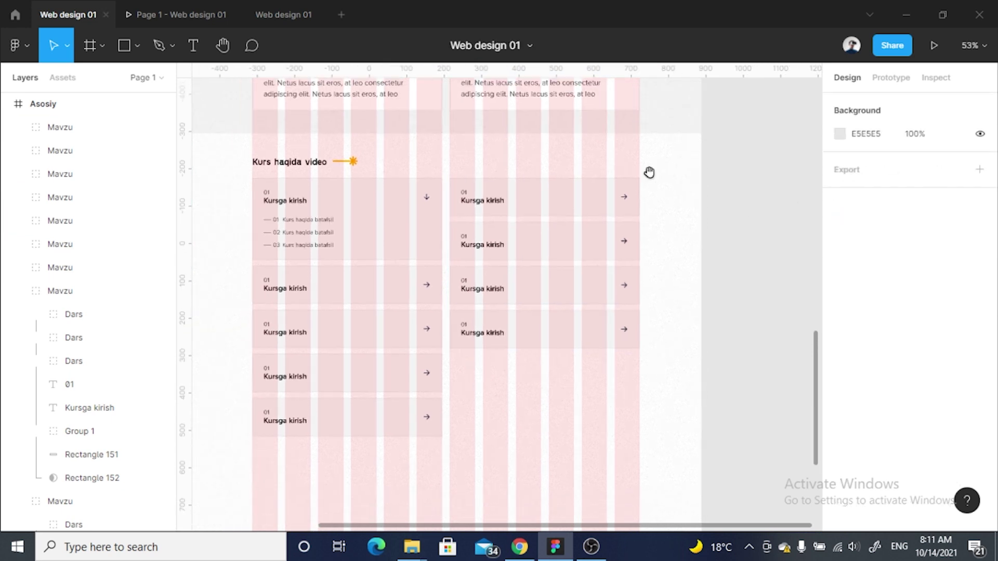
scroll(520, 198, "left", 1)
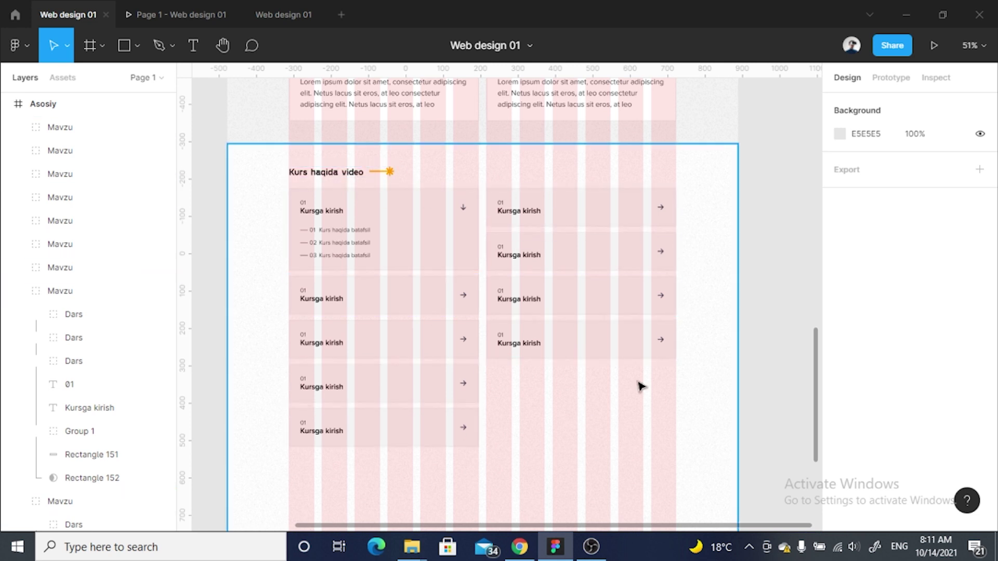
scroll(573, 150, "up", 2)
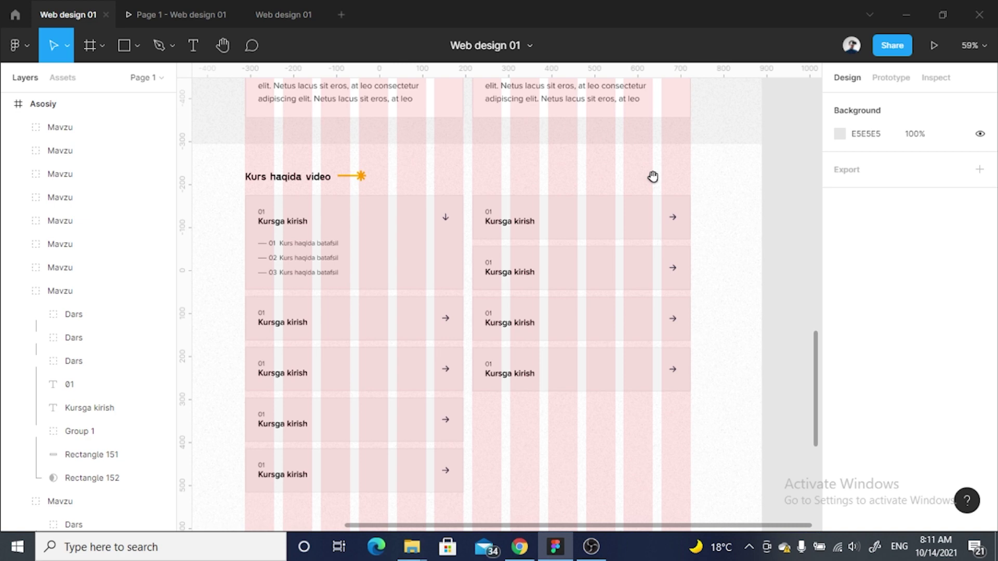
key("r")
scroll(675, 189, "up", 3)
Draw a box above the right column with F4F4F4 fill and a 2 px EAEAEA border
scroll(591, 130, "up", 3)
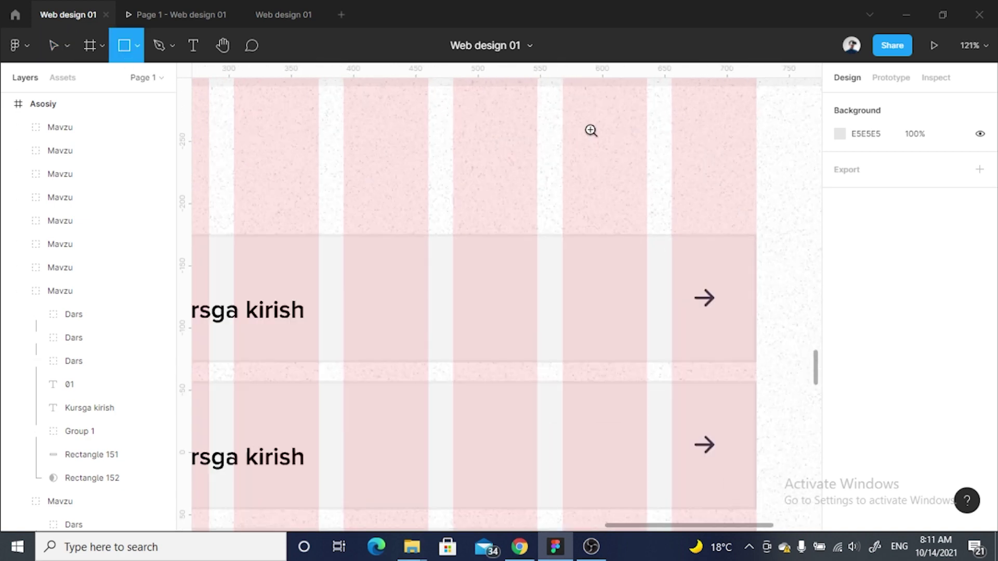
left_click_drag(516, 126, 757, 205)
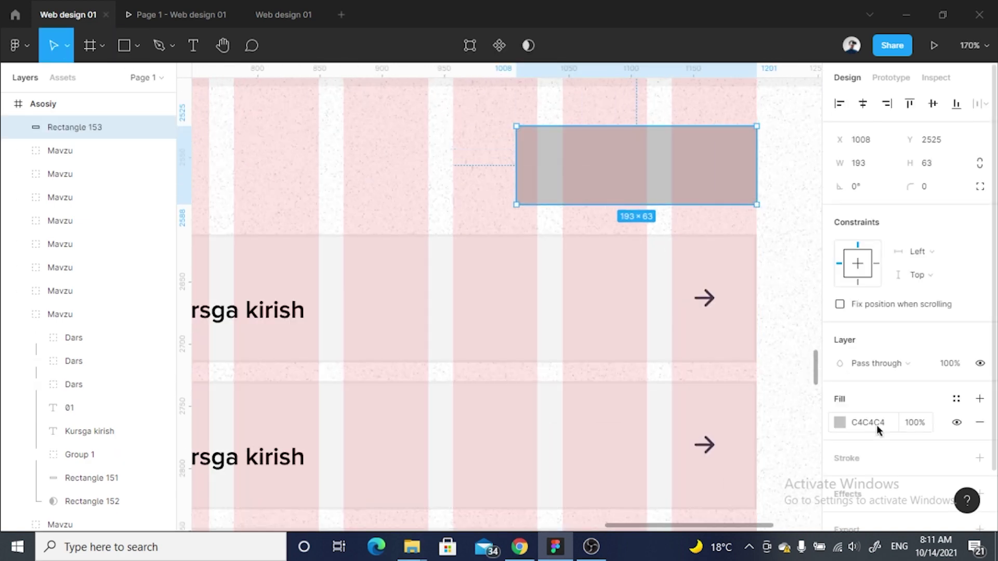
type("4")
key("Return")
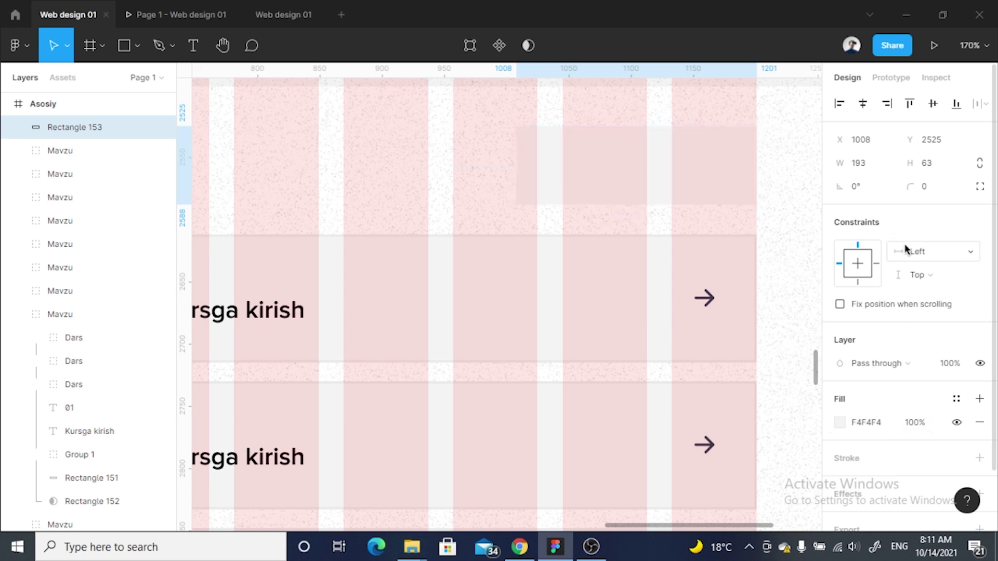
left_click(979, 458)
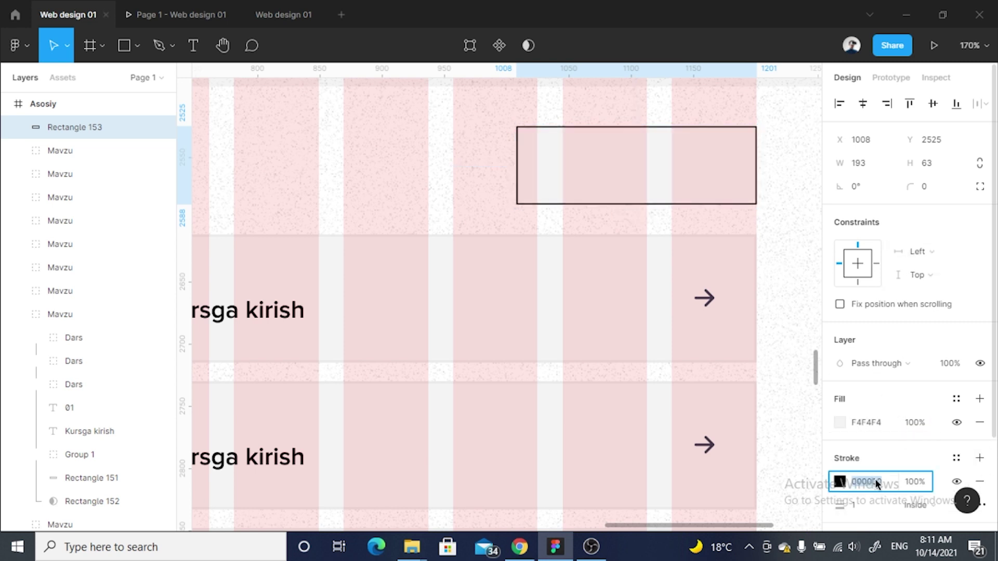
type("2")
key("Return")
left_click(855, 477)
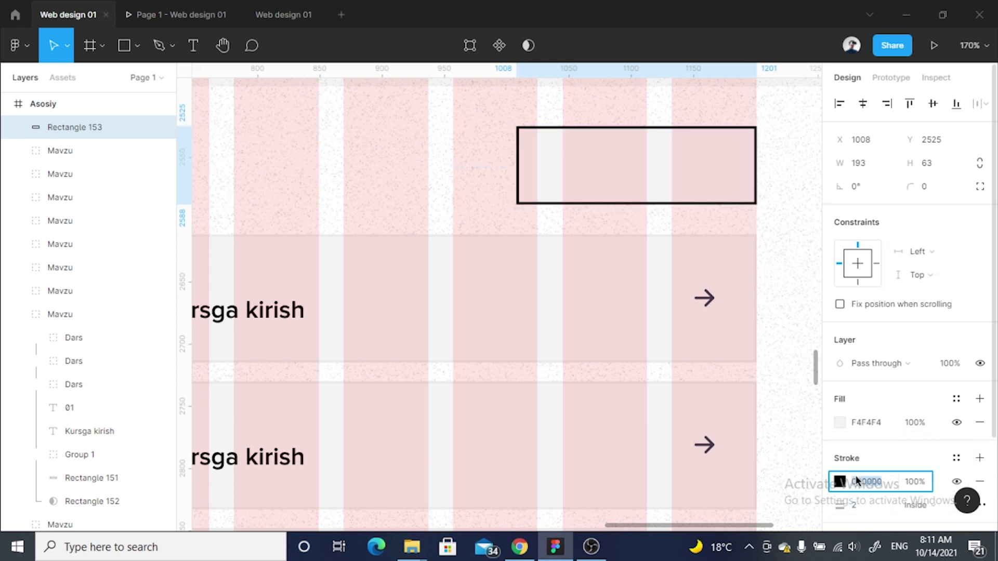
type("EAEAEA")
key("Return")
Add a Semibold '1-modul' label inside the grey box
scroll(423, 330, "up", 3)
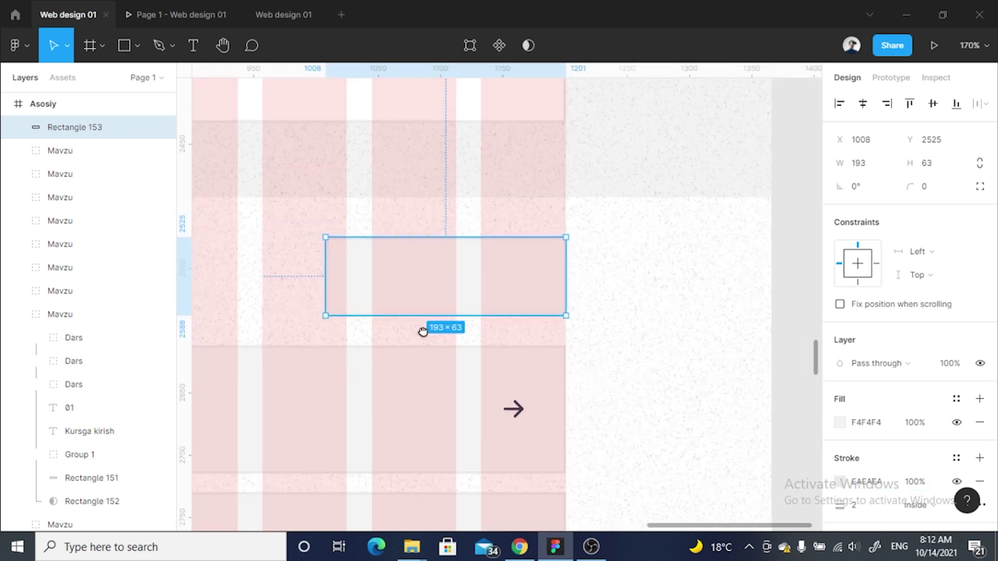
scroll(423, 330, "up", 2)
key("t")
scroll(381, 298, "up", 1)
left_click(382, 293)
type("1-modul")
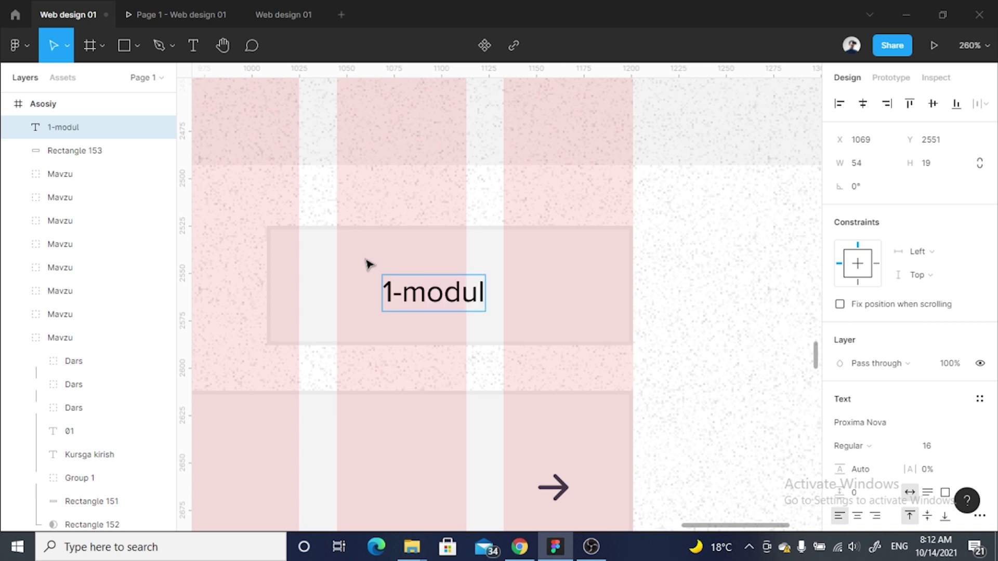
key("Escape")
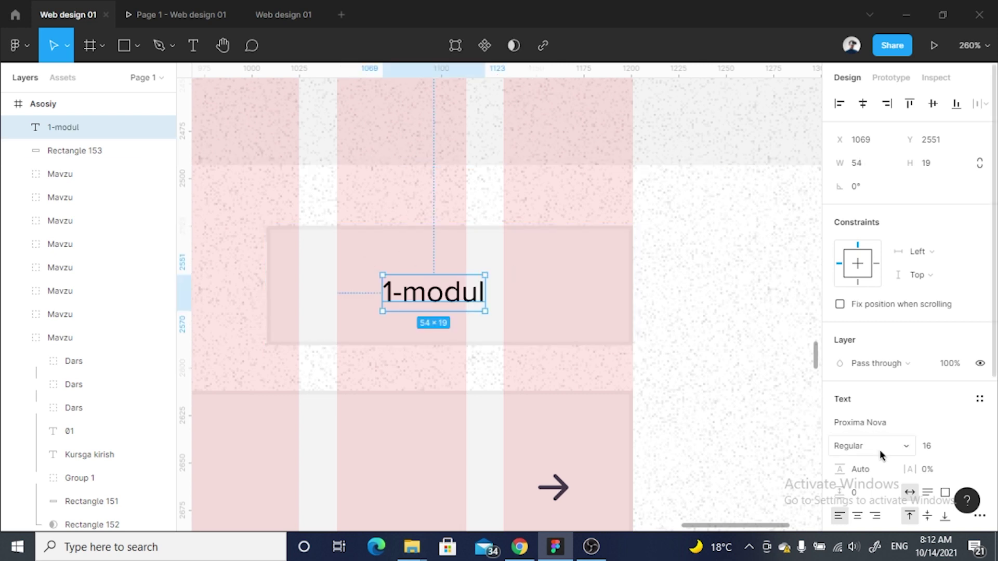
left_click(862, 445)
left_click(888, 323)
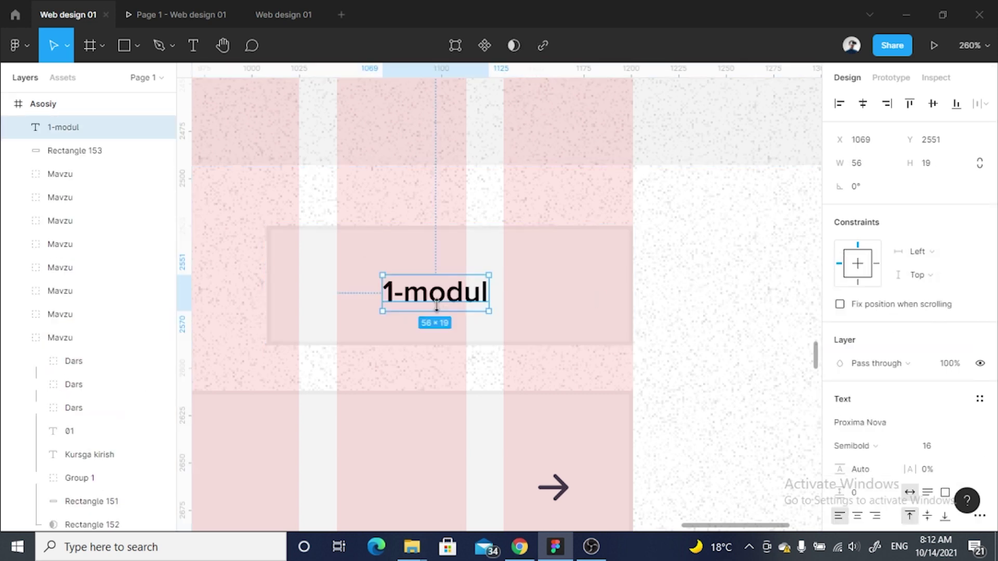
left_click_drag(423, 298, 378, 290)
Copy the chevron-down icon from the Tabler Icons 'down' results
key("alt+Tab")
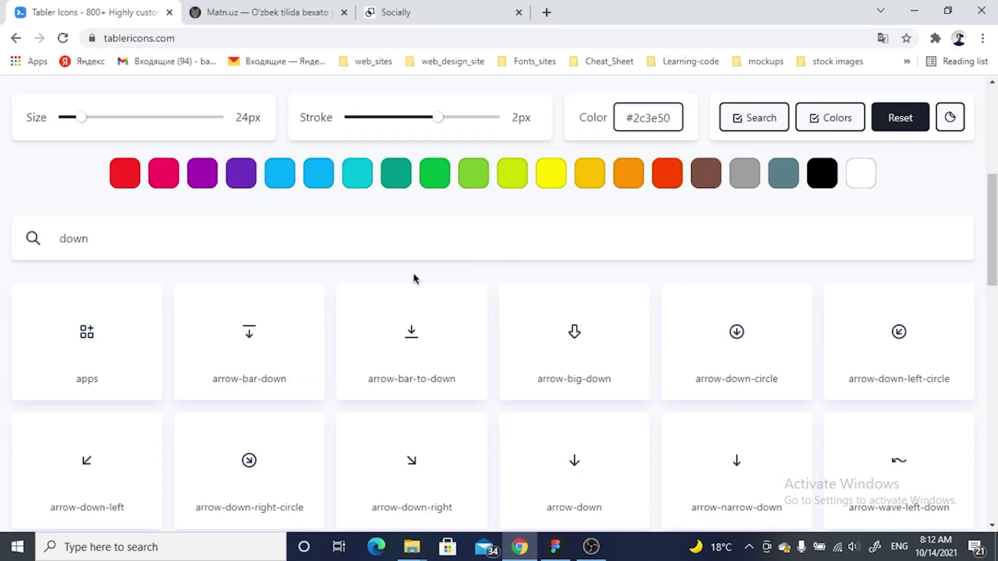
scroll(330, 404, "up", 5)
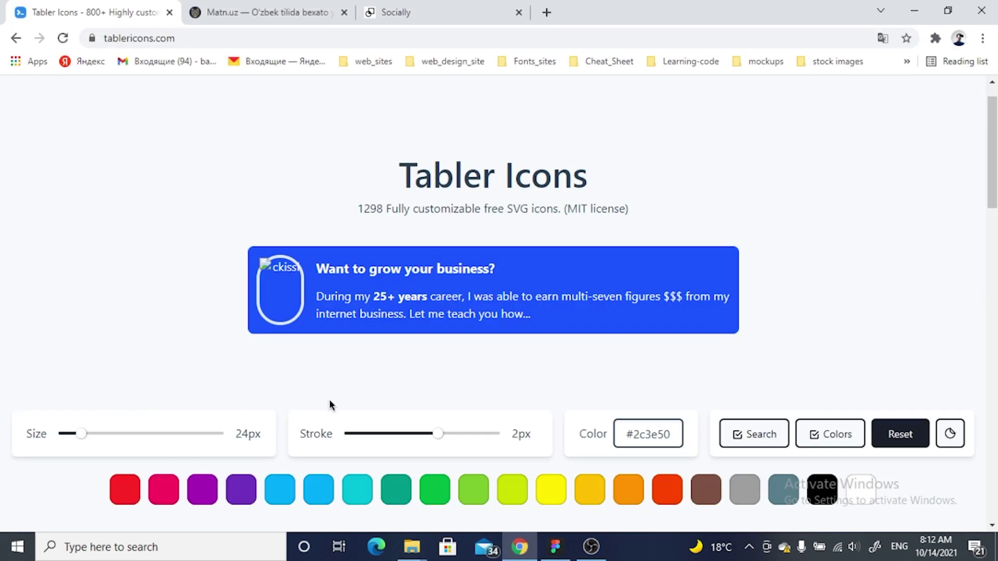
scroll(423, 301, "down", 8)
left_click(423, 301)
scroll(407, 367, "down", 5)
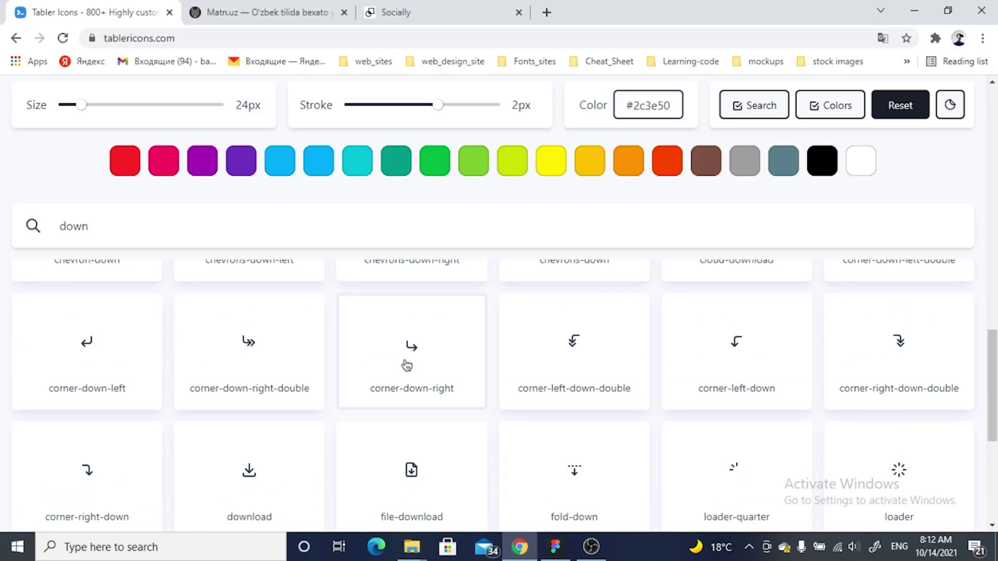
scroll(84, 378, "up", 1)
scroll(83, 395, "up", 4)
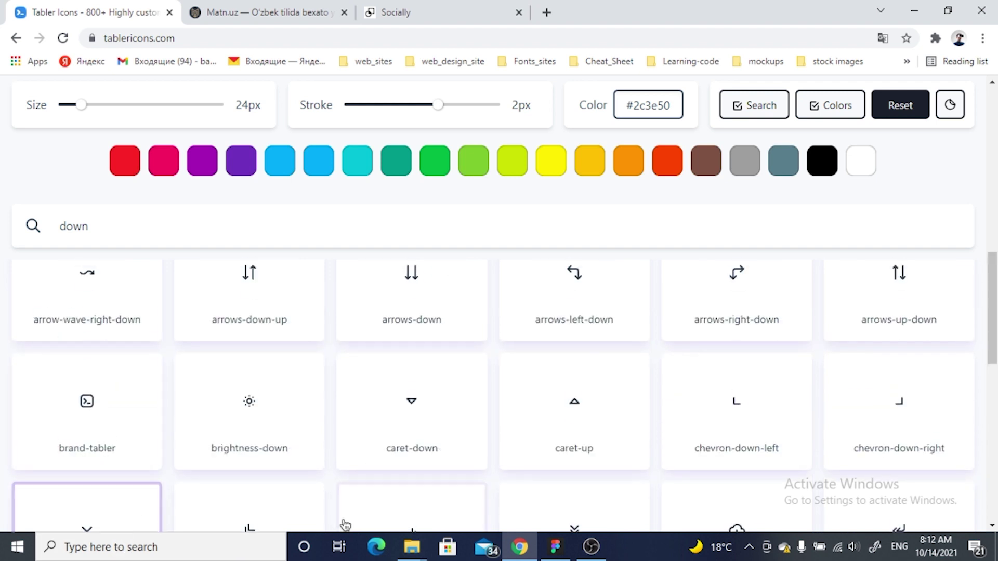
left_click(555, 547)
left_click(494, 240)
Paste the chevron at 20×20 beside the 1-modul label, aligned with the text
key("ctrl+v")
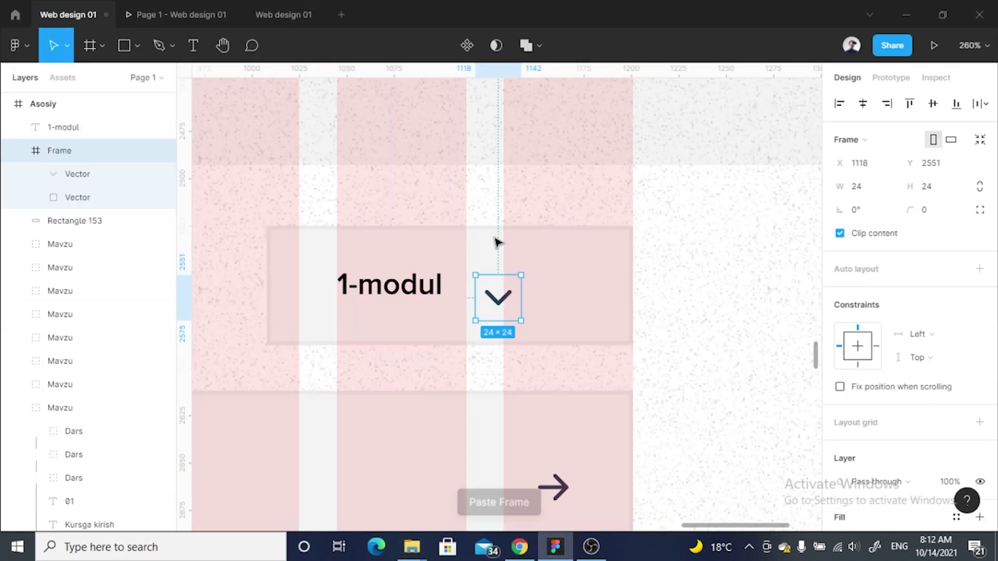
scroll(496, 242, "up", 3)
left_click_drag(498, 307, 489, 294)
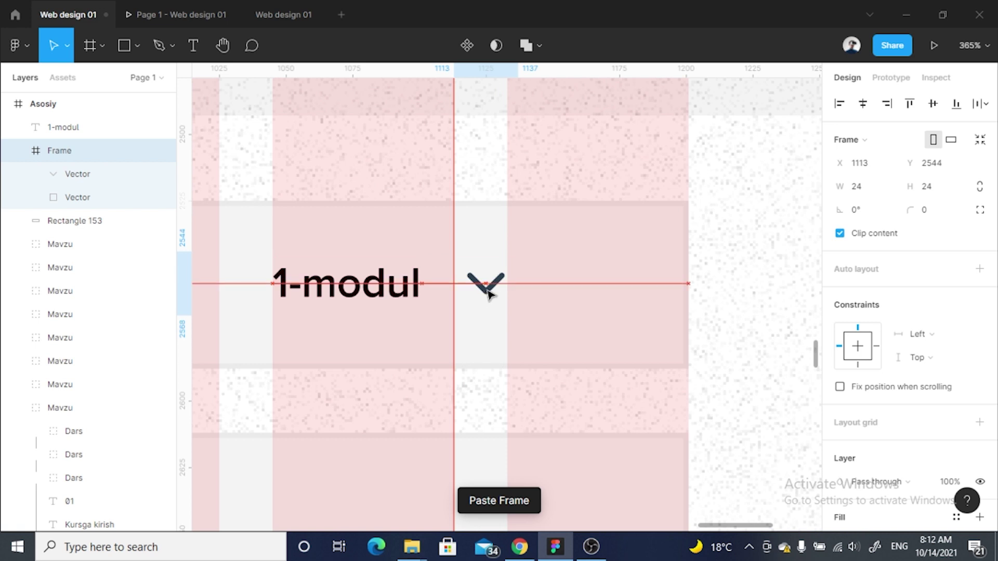
left_click(860, 187)
type("20")
key("Tab")
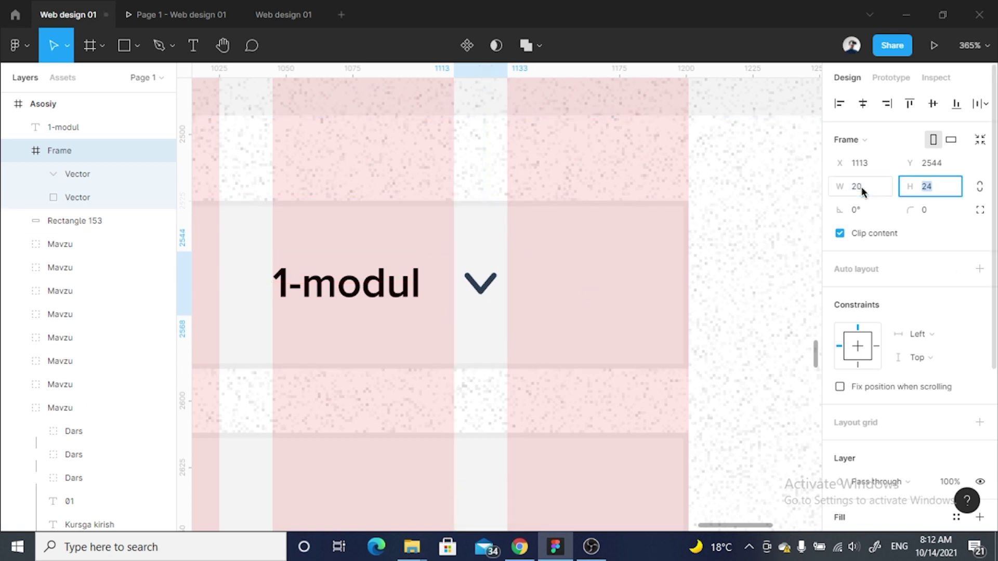
type("20")
key("Return")
left_click_drag(474, 277, 473, 280)
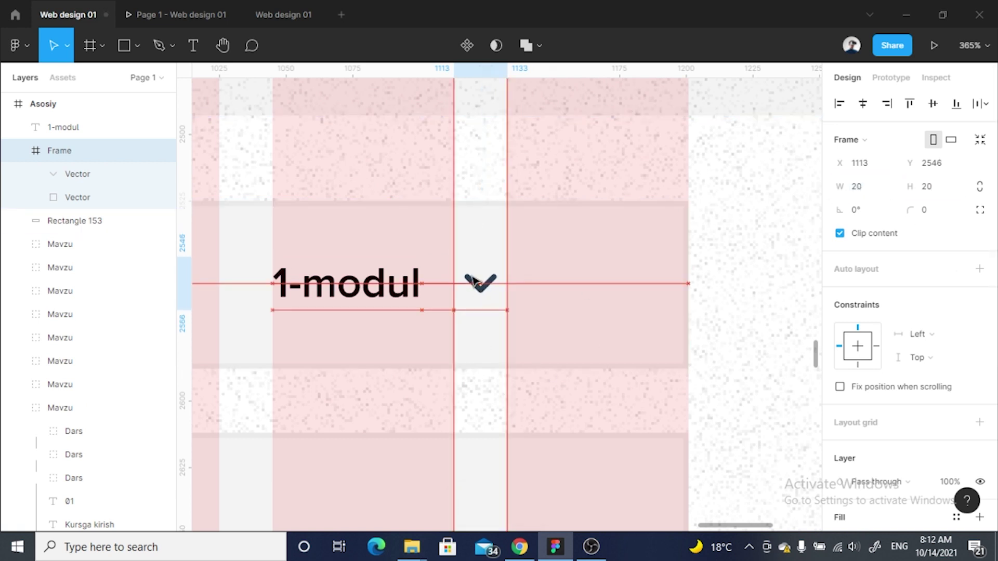
key("Left")
key("Left")
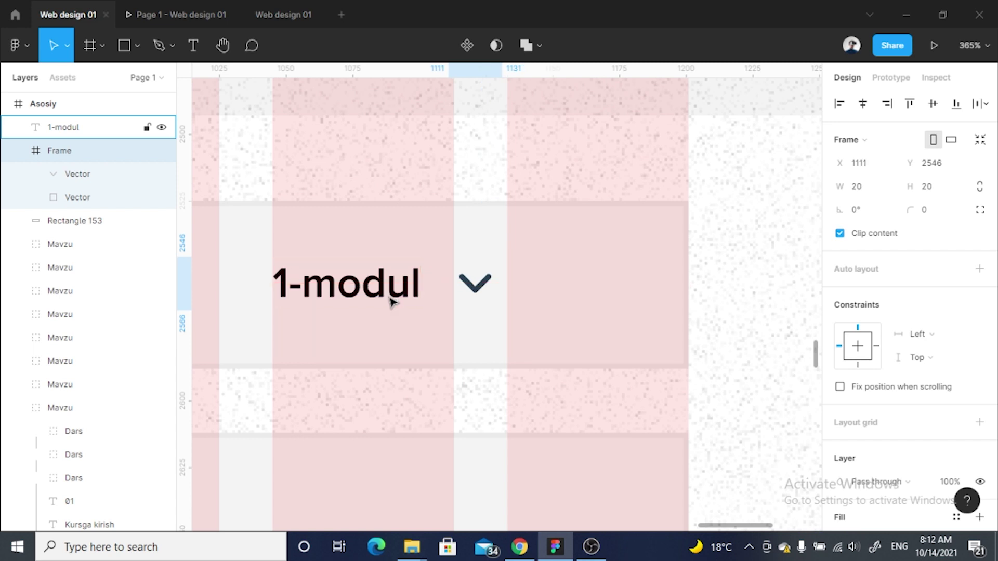
scroll(847, 385, "down", 5)
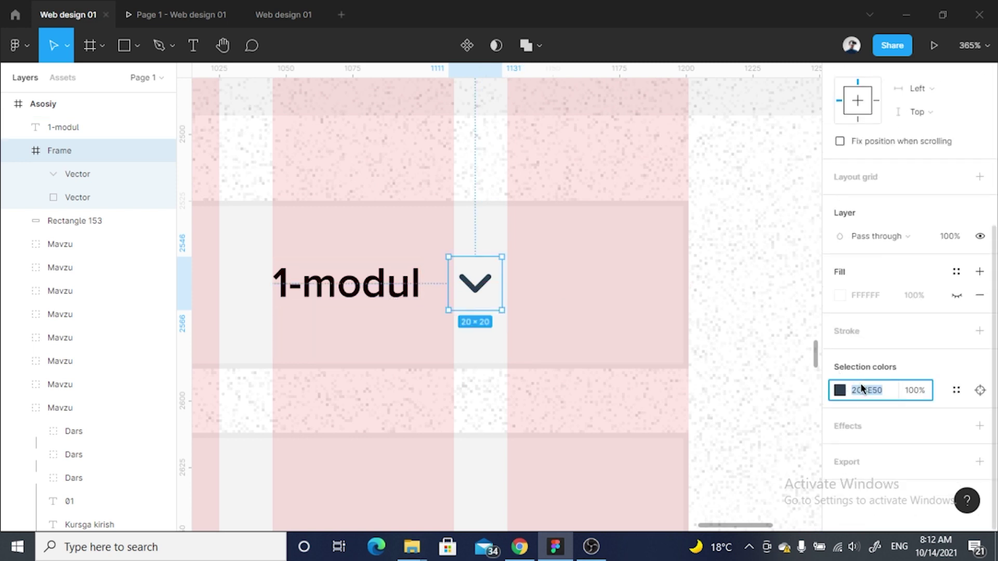
left_click(415, 279, "shift")
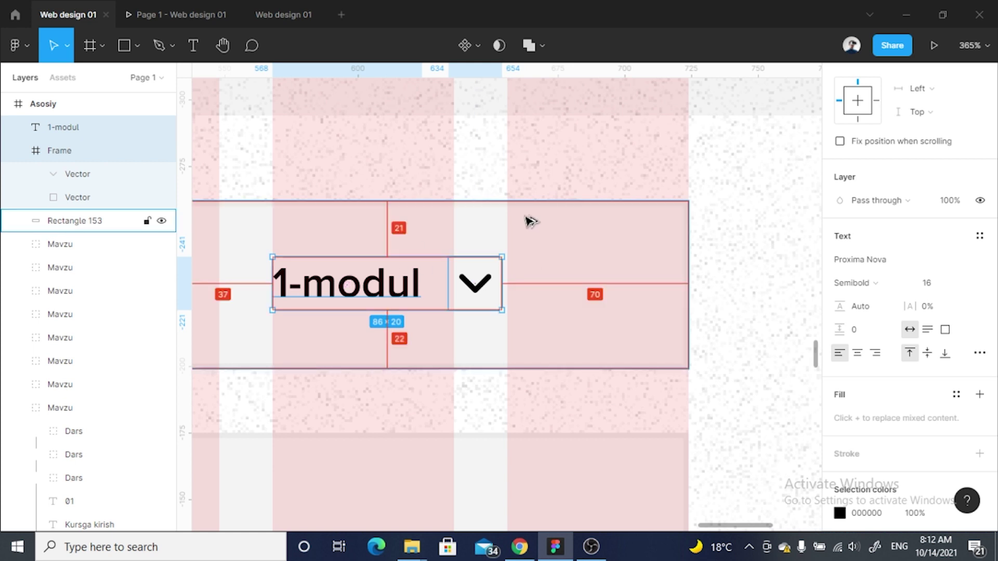
key("Up")
key("Up")
key("Up")
key("Up")
key("Up")
key("Up")
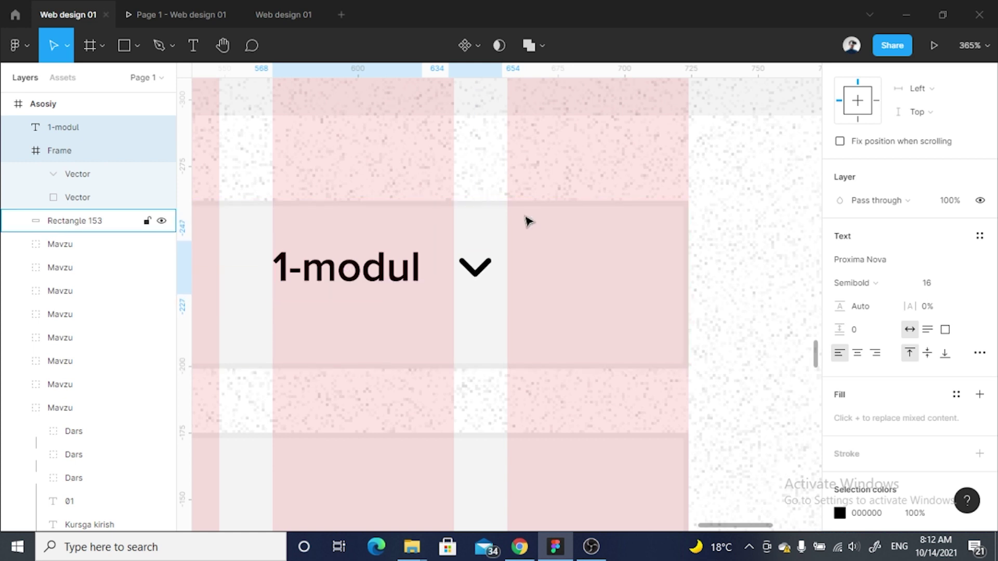
Resize the grey background box to 146×50 around the label and chevron
left_click(528, 221)
scroll(963, 103, "up", 3)
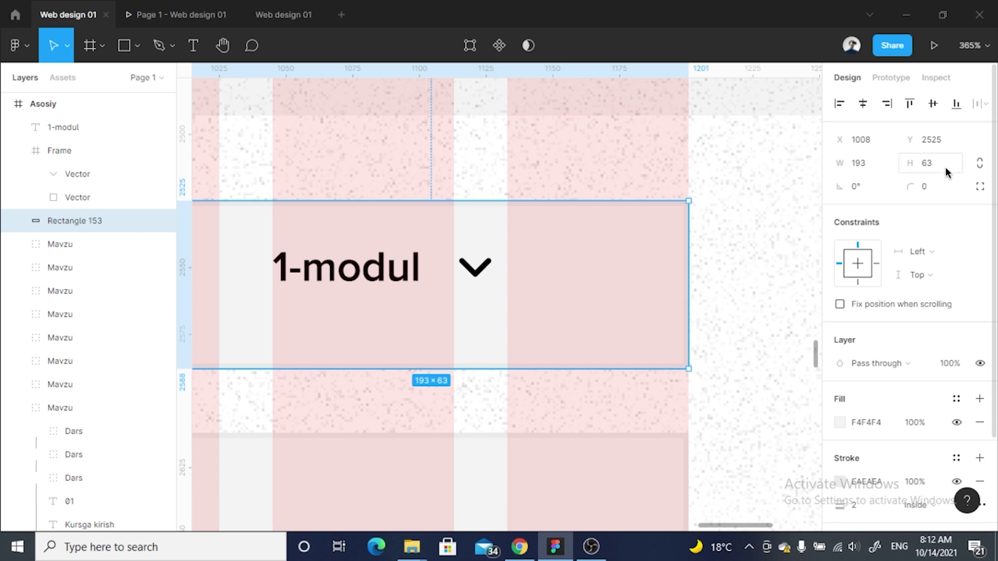
left_click(944, 167)
type("50")
key("Return")
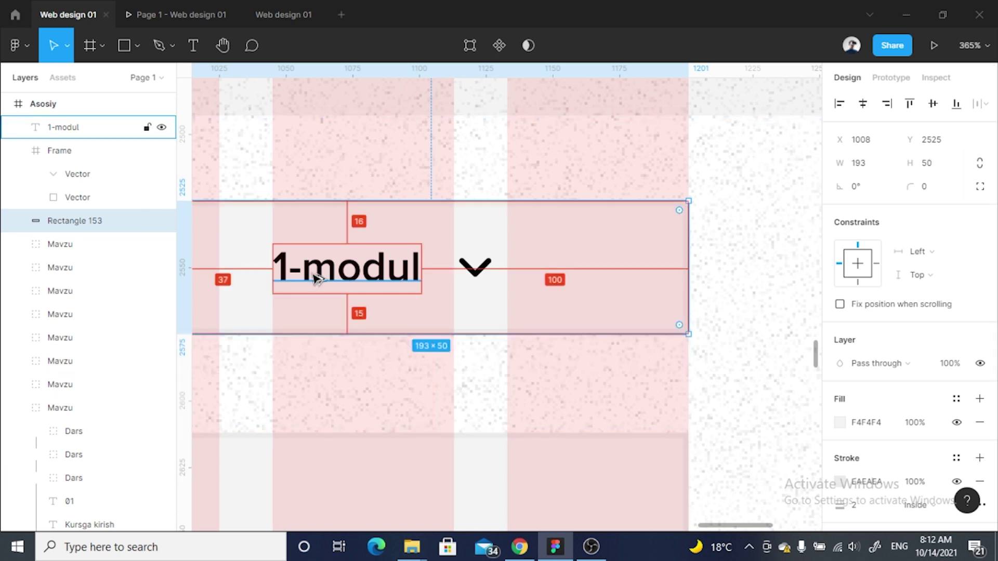
left_click(317, 272)
left_click(472, 270, "shift")
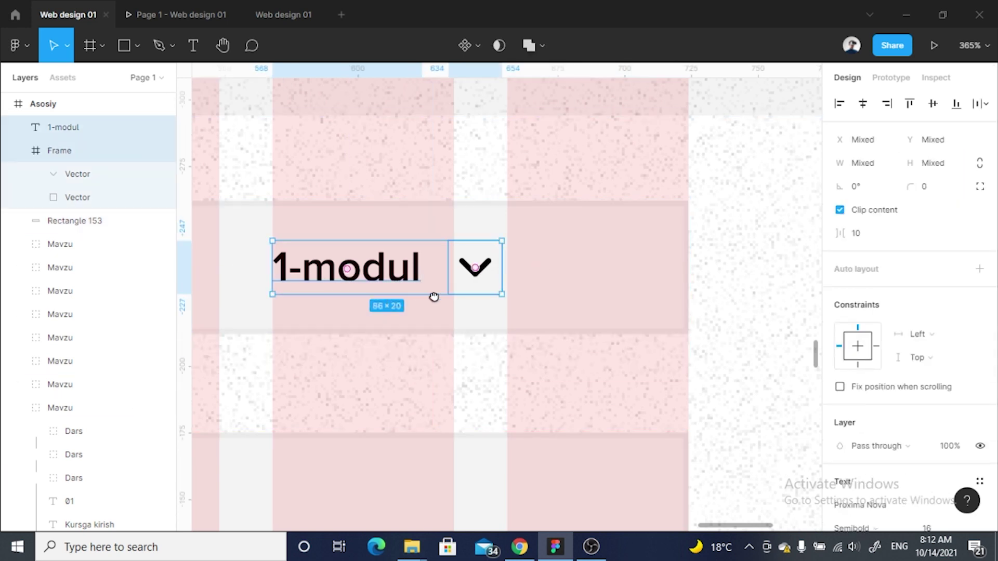
scroll(434, 296, "left", 5)
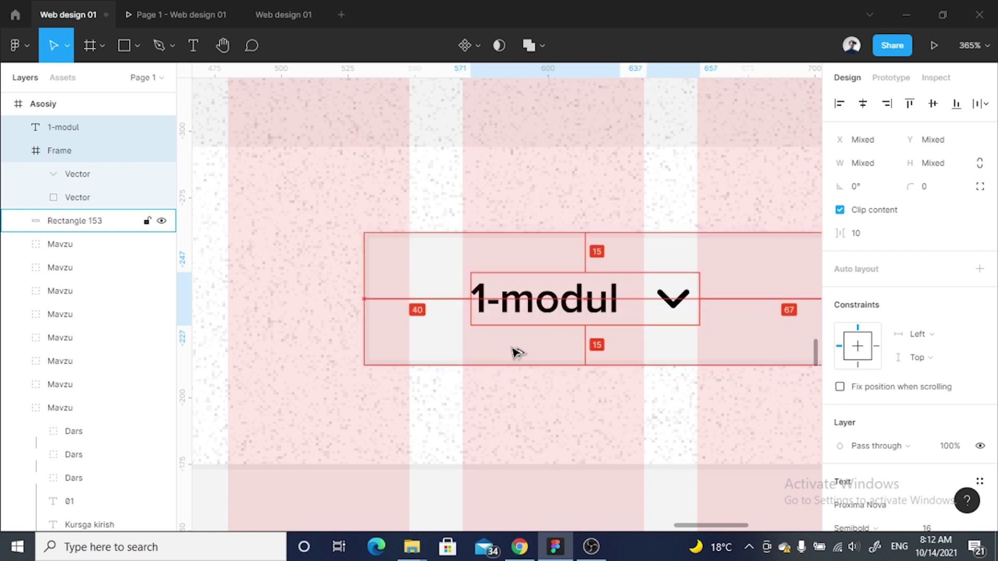
key("Left")
key("Left")
key("Left")
left_click_drag(511, 347, 361, 310)
scroll(361, 309, "down", 5)
left_click(519, 281)
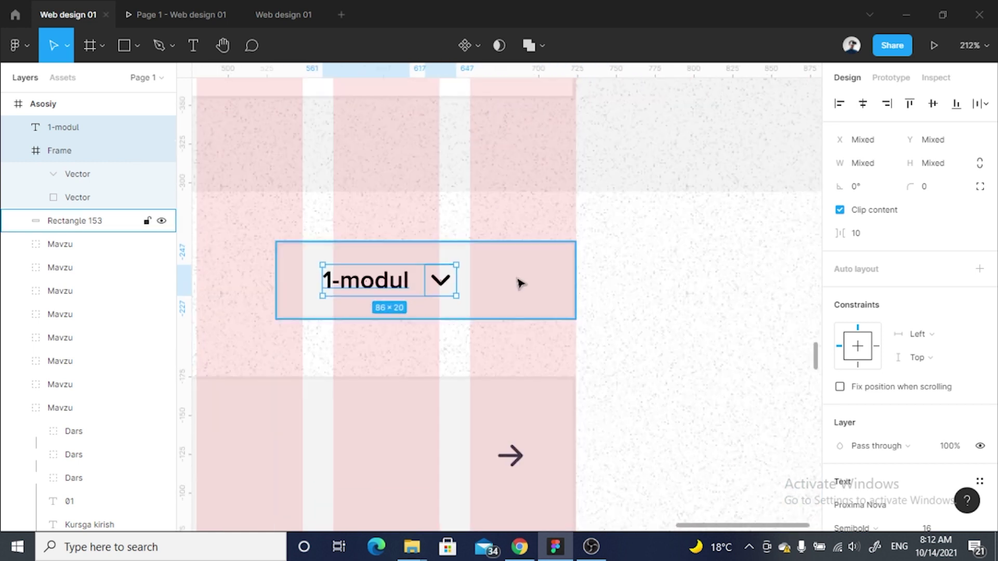
left_click_drag(578, 280, 477, 277)
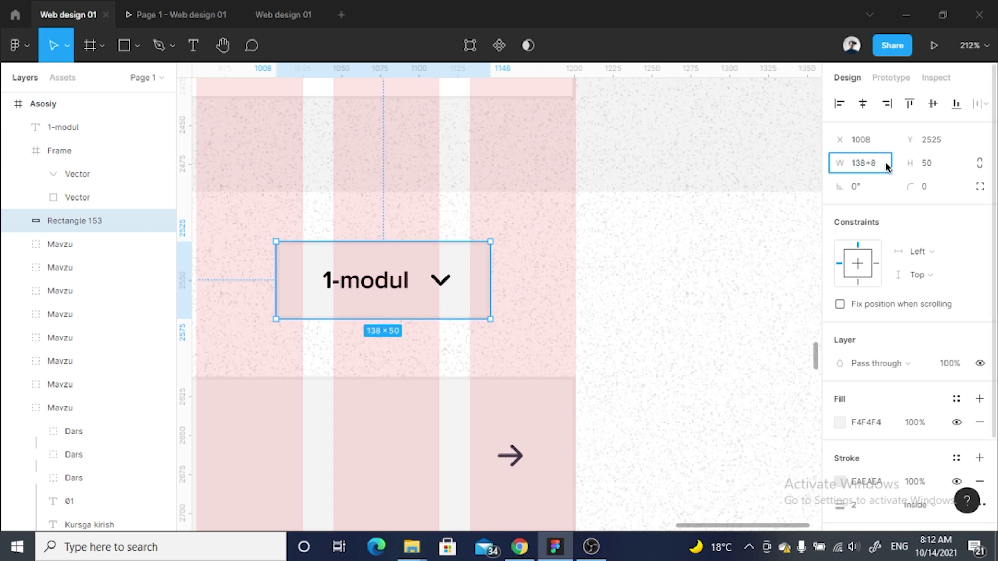
key("Return")
scroll(441, 328, "up", 1)
Group label, chevron and box as 'Modul' and place it above the right column
left_click(439, 272)
left_click(353, 272, "shift")
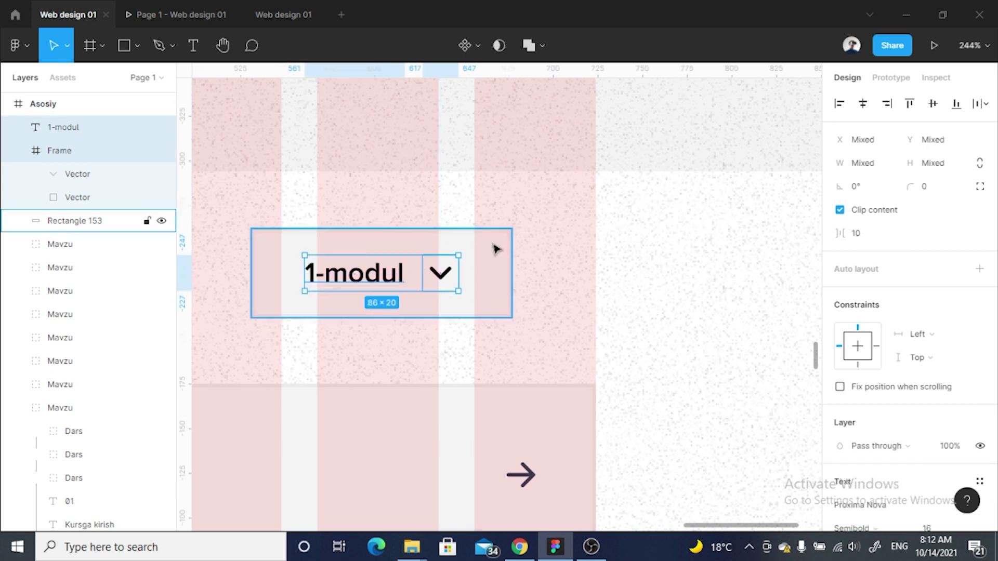
left_click(508, 237, "shift")
key("ctrl+g")
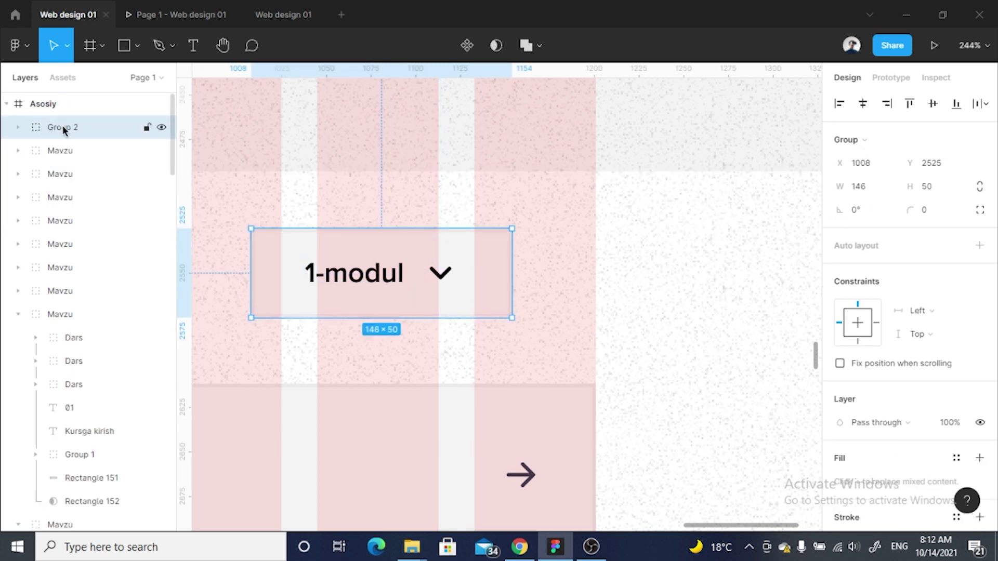
type("Modul")
key("Return")
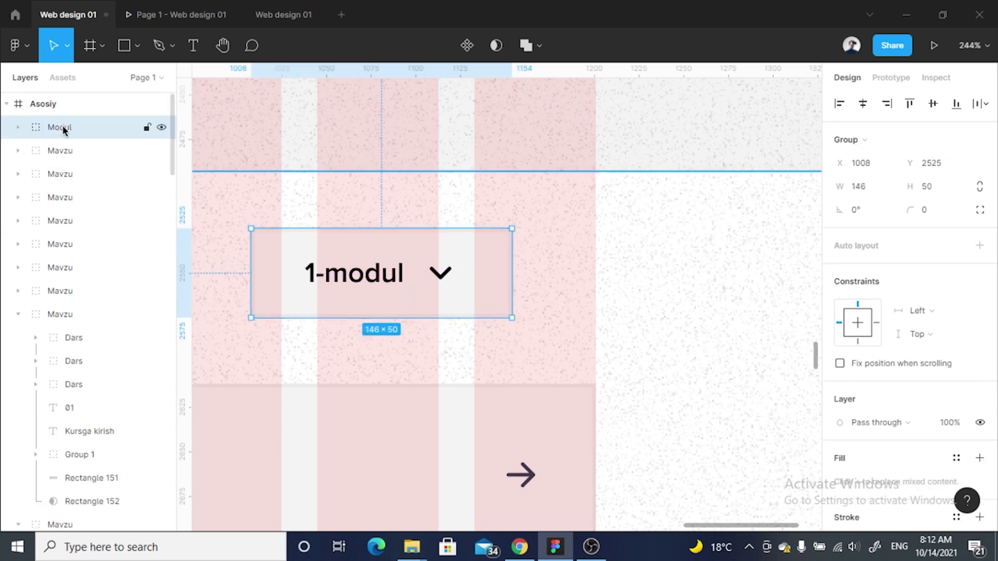
scroll(512, 291, "down", 3)
scroll(531, 219, "down", 2)
left_click_drag(532, 219, 575, 236)
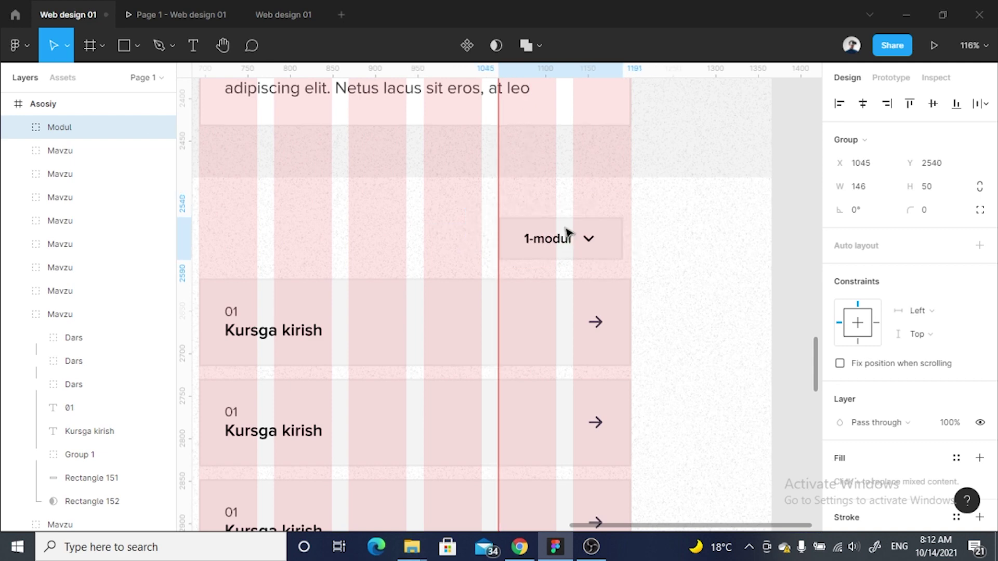
Vertically centre the Kurs haqida video heading with the Modul dropdown and nudge them down
scroll(575, 236, "down", 3)
left_click(370, 200, "shift")
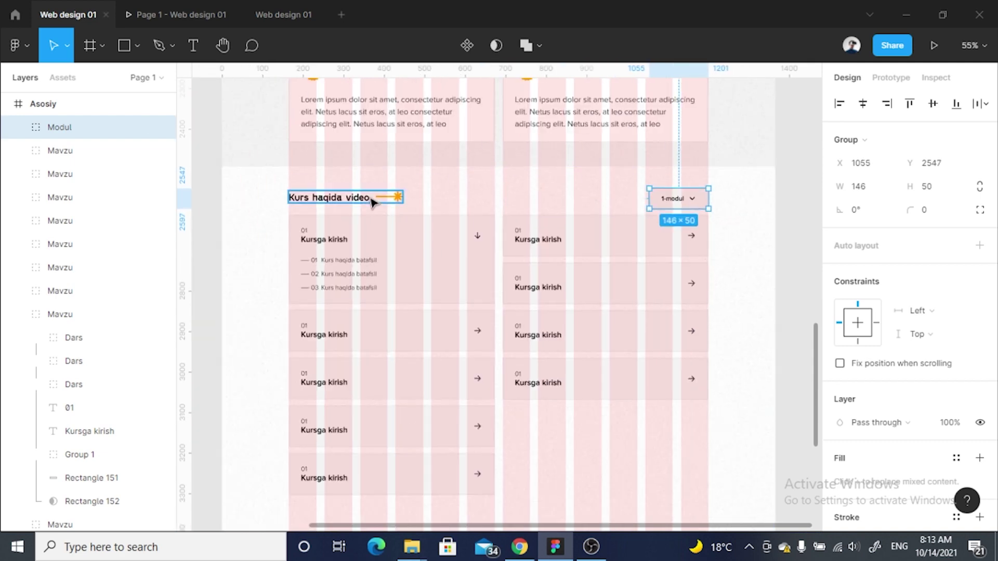
scroll(370, 201, "up", 3)
scroll(517, 206, "down", 3)
scroll(695, 207, "up", 3)
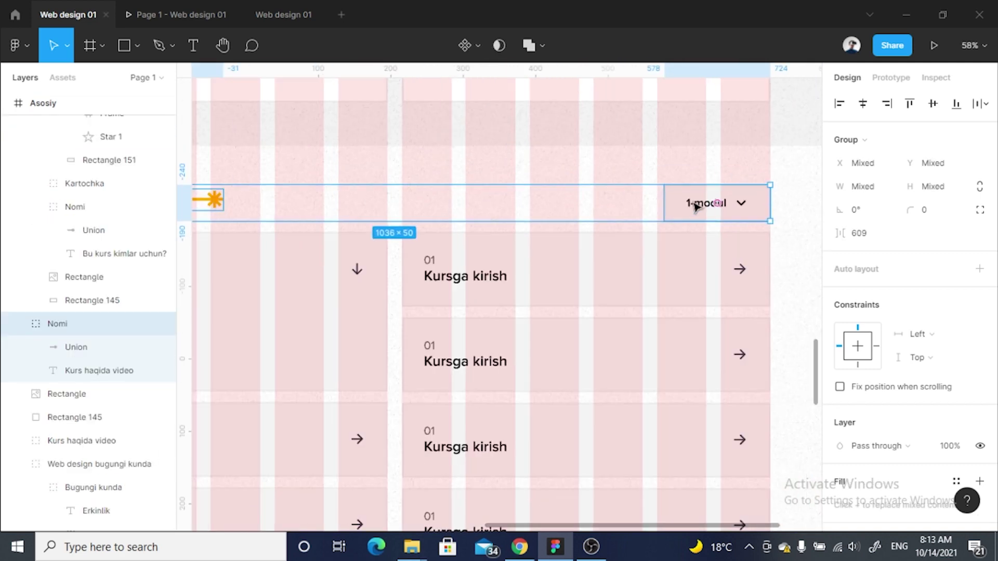
left_click(932, 103)
scroll(704, 189, "down", 2)
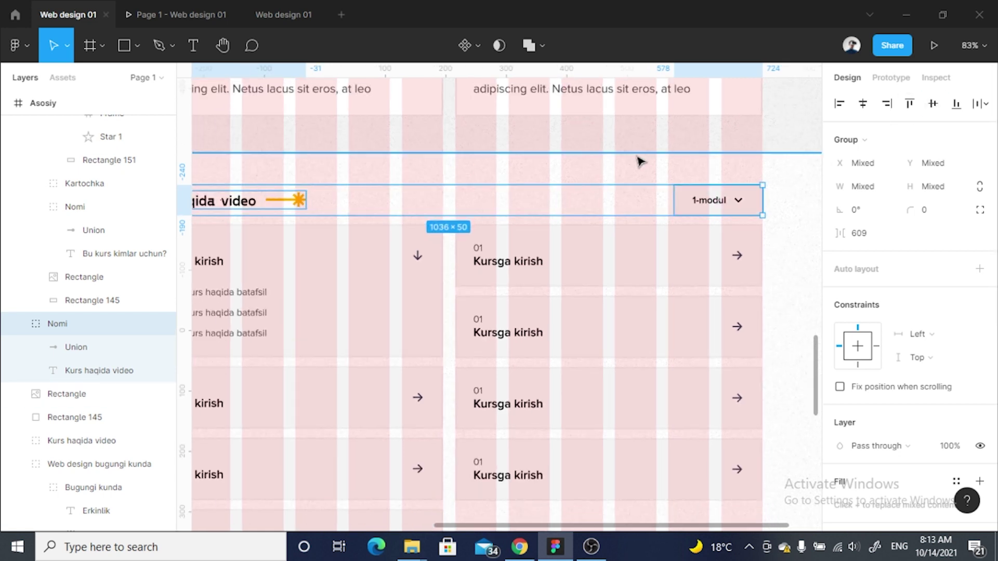
key("Down")
key("Down")
key("Down")
key("Down")
key("Down")
key("Down")
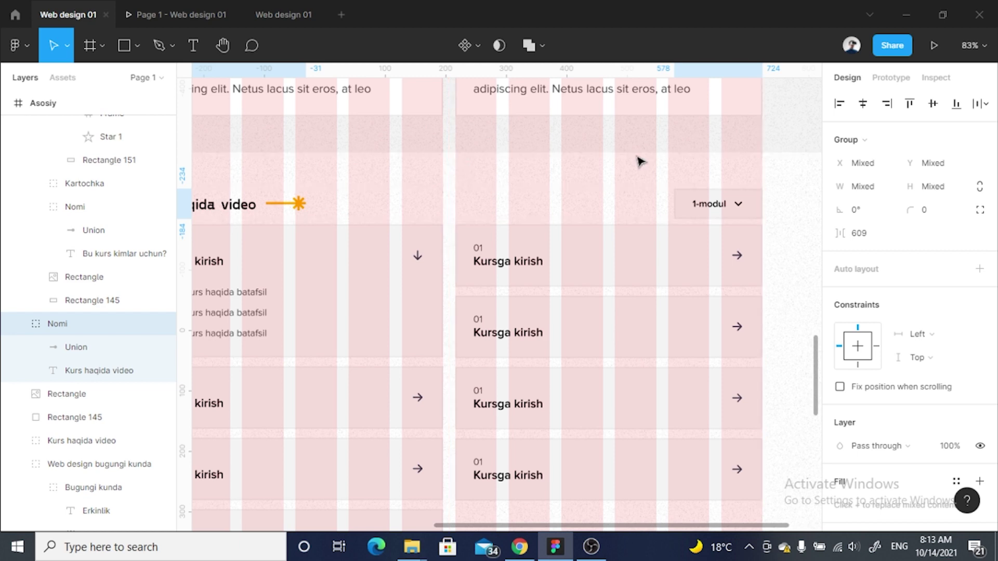
Move all lesson cards down to a 15 px gap below the heading row
left_click(649, 253)
scroll(575, 216, "down", 5)
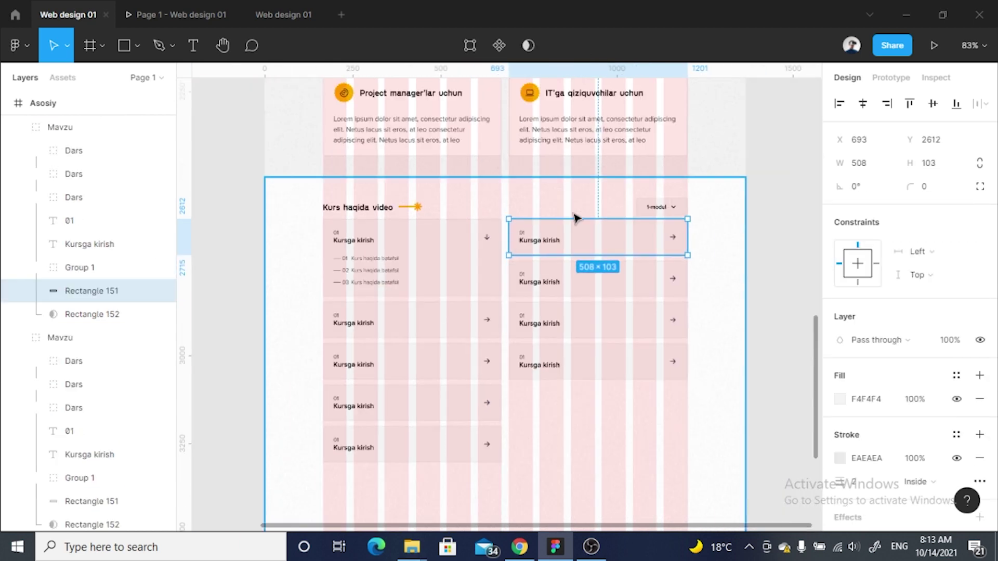
left_click(457, 260, "shift")
left_click(457, 319, "shift")
left_click(457, 364, "shift")
left_click(445, 416, "shift")
left_click(445, 445, "shift")
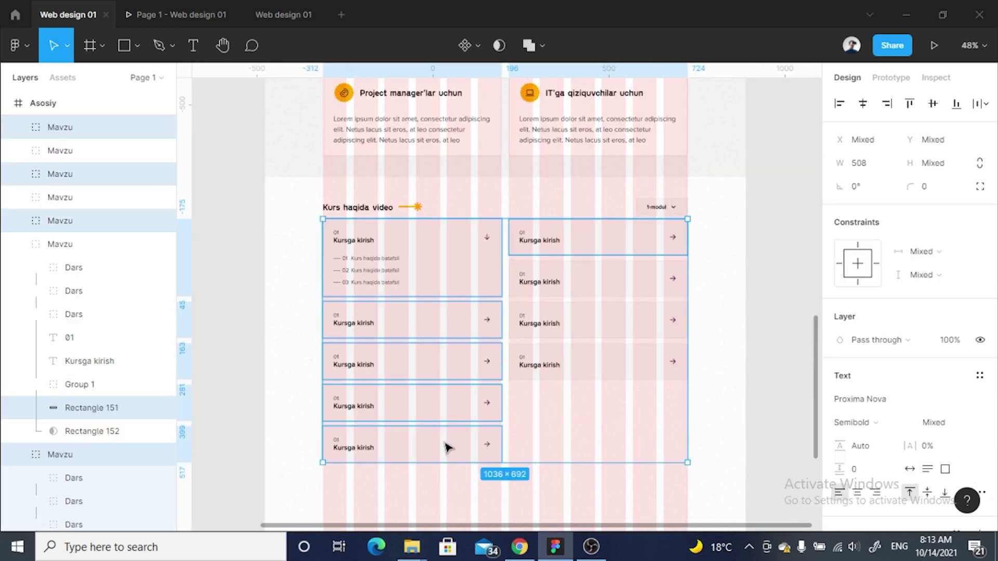
left_click(588, 358, "shift")
left_click(572, 312, "shift")
left_click(582, 285, "shift")
key("Down")
key("Down")
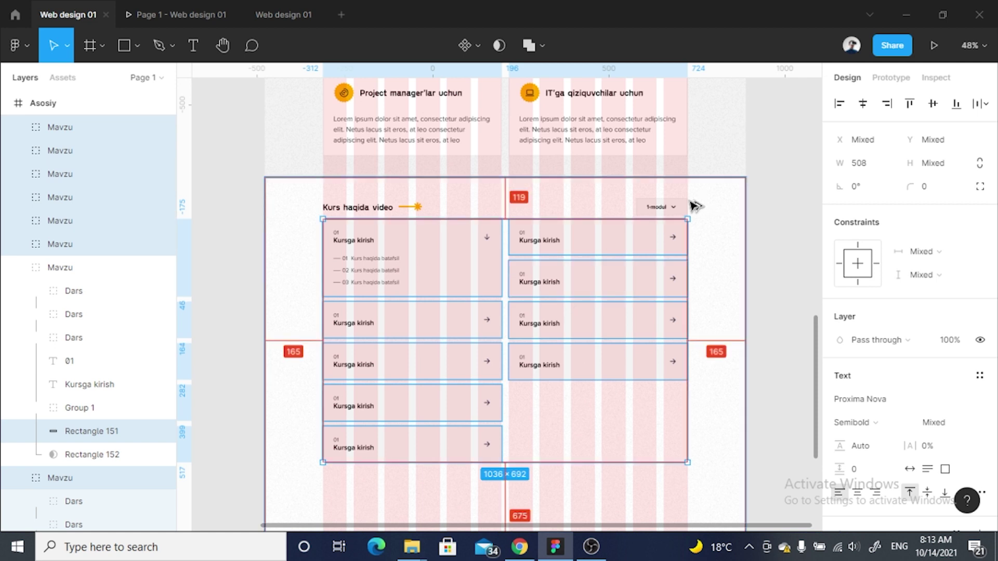
key("Down")
key("Down")
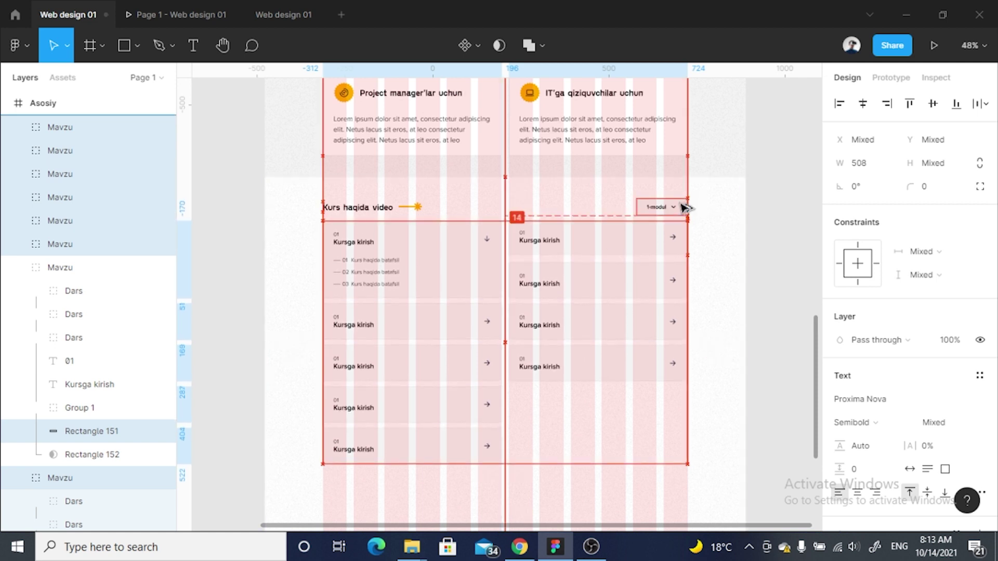
key("Down")
key("Down")
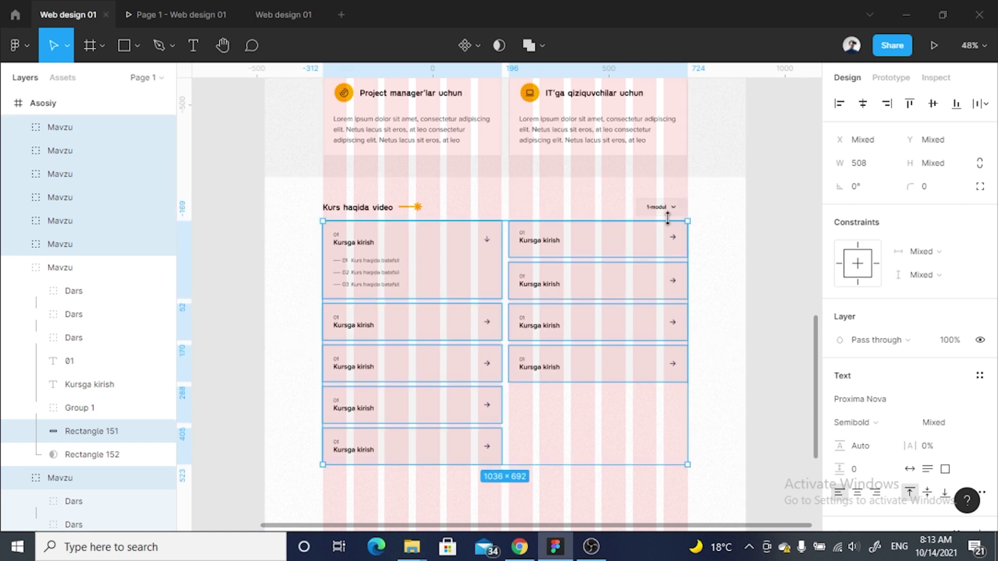
scroll(575, 349, "up", 3)
scroll(564, 312, "down", 3)
scroll(744, 300, "down", 3)
key("Escape")
Shorten the section frame around the cards to a height of 877
scroll(550, 287, "up", 2)
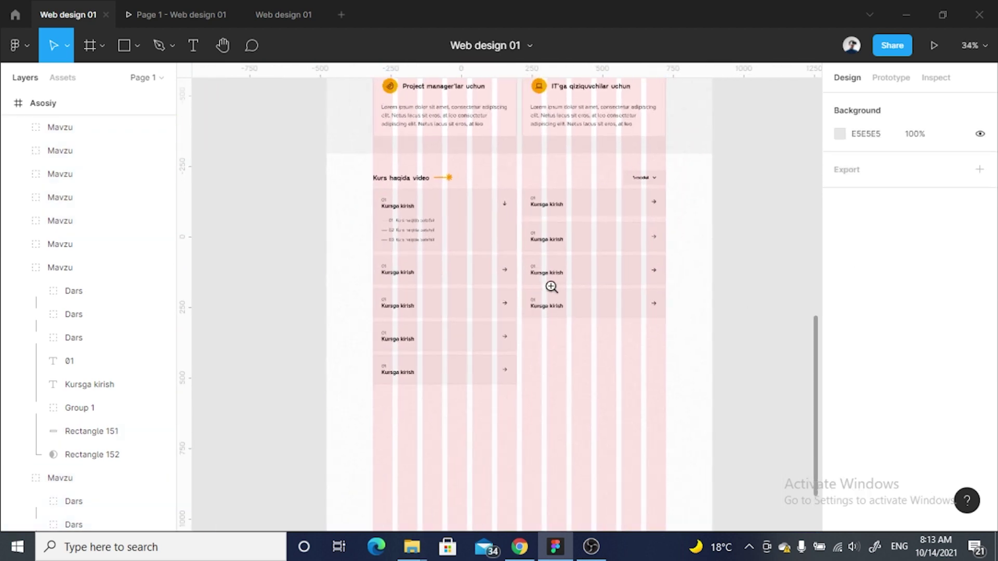
left_click(548, 301)
scroll(534, 432, "down", 2)
left_click(111, 348, "shift")
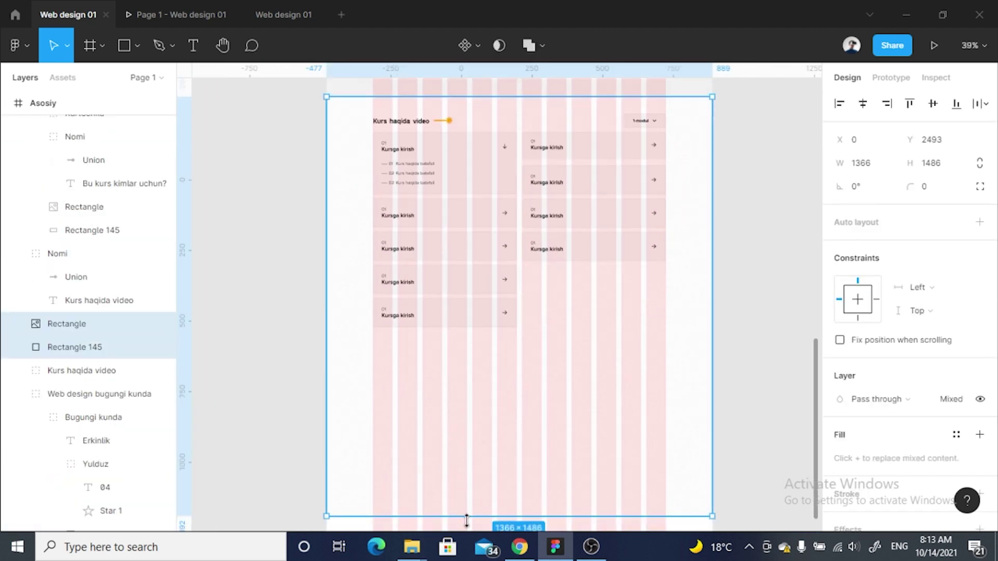
left_click_drag(467, 521, 458, 341)
type("6+11")
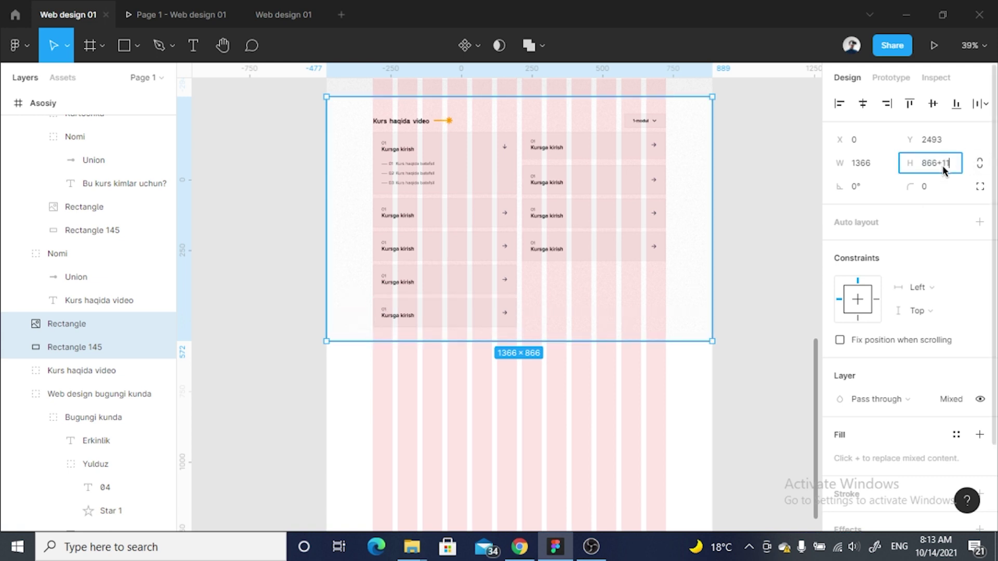
key("Return")
Group all lesson cards as 'Mavzular', then marquee-select the whole topics section
left_click(474, 323)
left_click(468, 269, "shift")
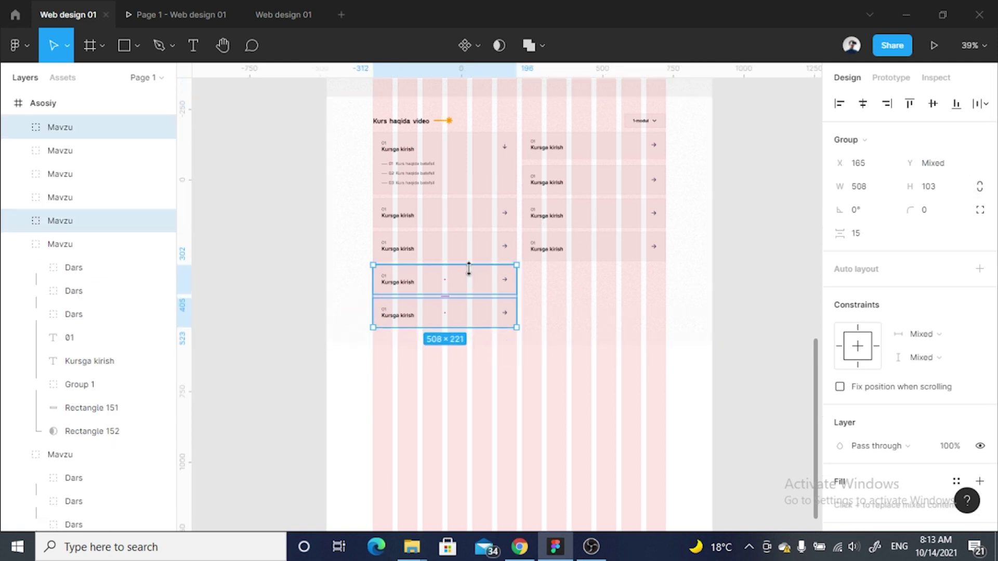
left_click(469, 248, "shift")
left_click(467, 227, "shift")
left_click(456, 161, "shift")
left_click(593, 147, "shift")
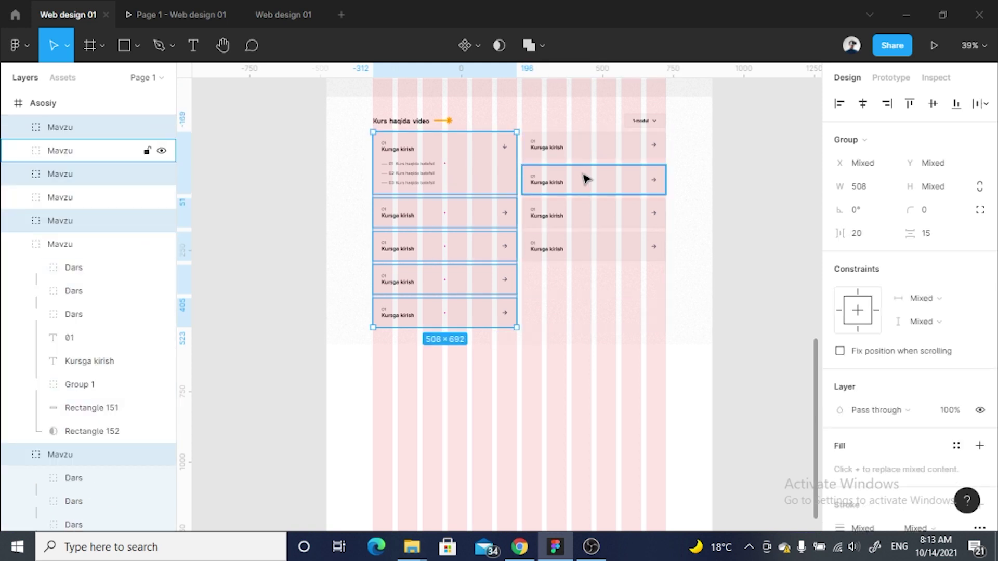
left_click(586, 180, "shift")
left_click(583, 150, "shift")
left_click(584, 213, "shift")
left_click(569, 245, "shift")
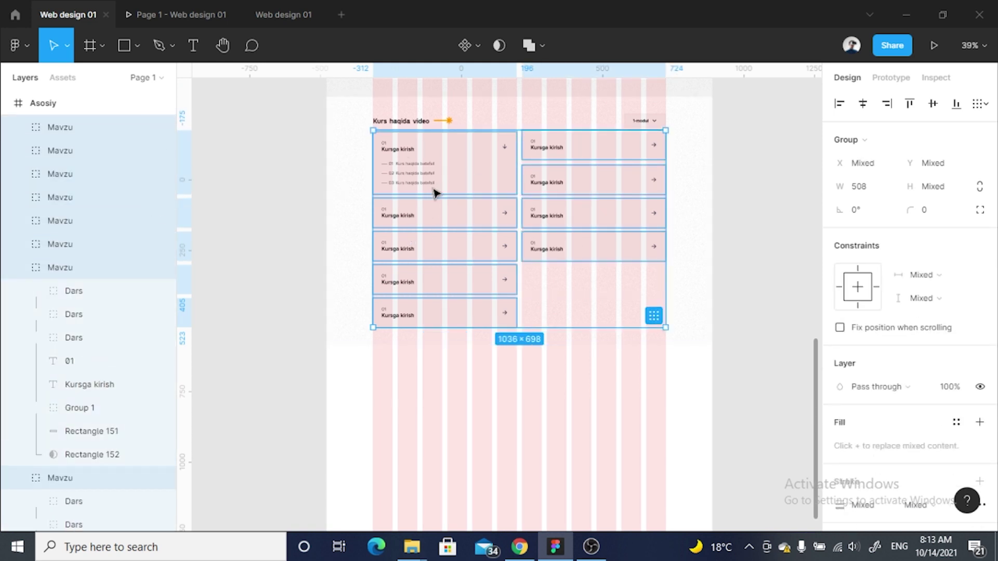
key("ctrl+g")
type("Mavzu")
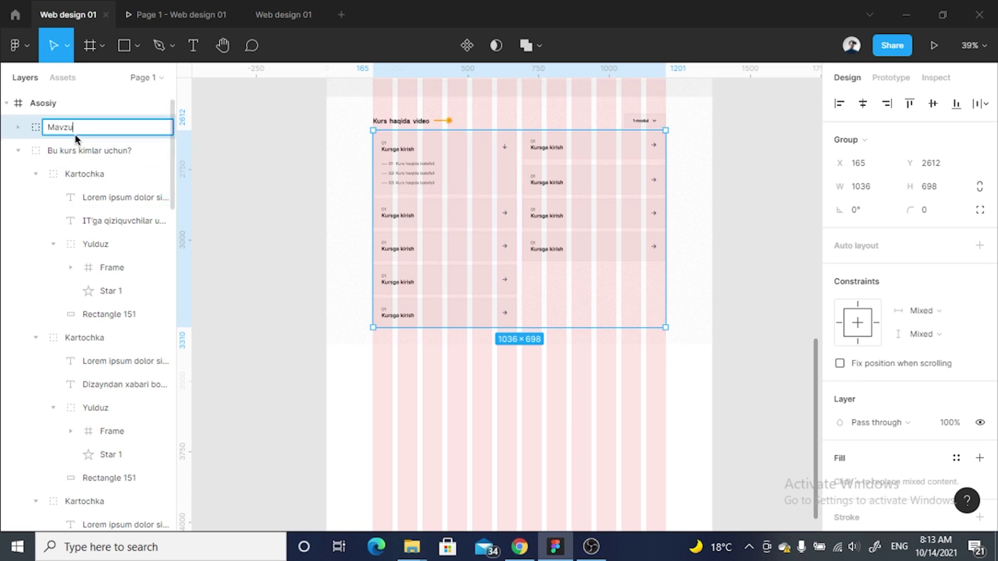
type("lar")
key("Return")
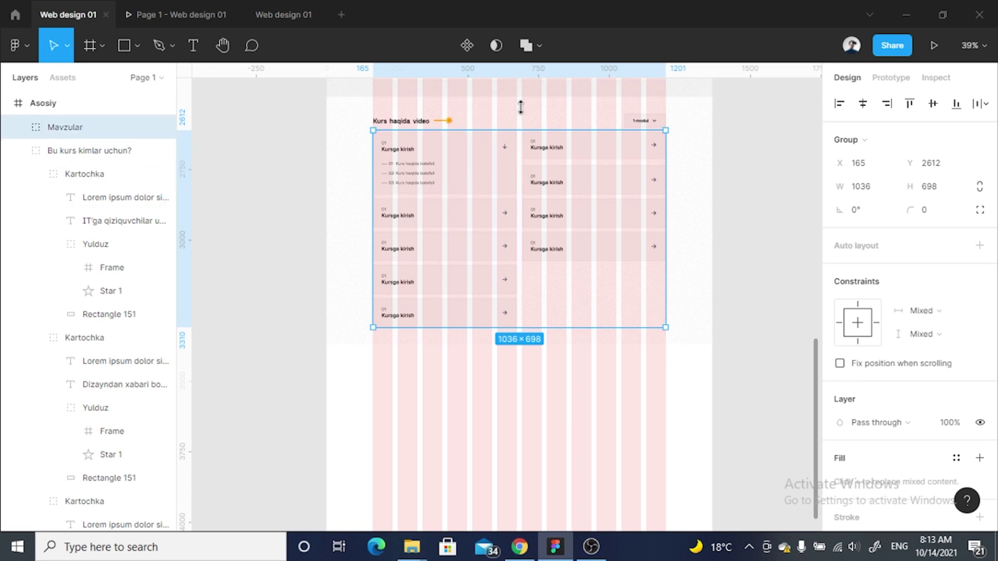
left_click(757, 143)
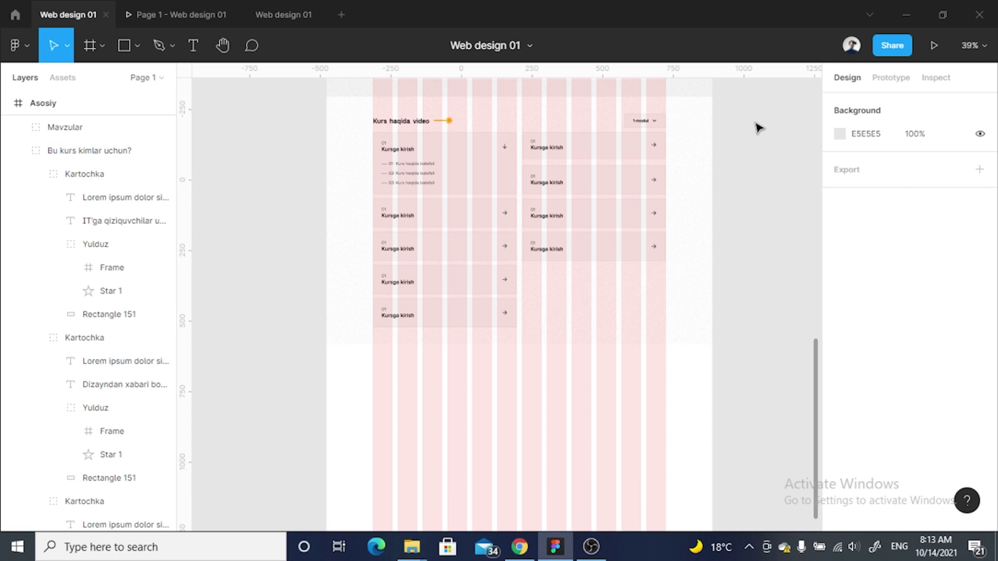
left_click_drag(757, 128, 352, 405)
Group the section elements and retype the section heading as 'Kursdagi mavzular'
key("ctrl+g")
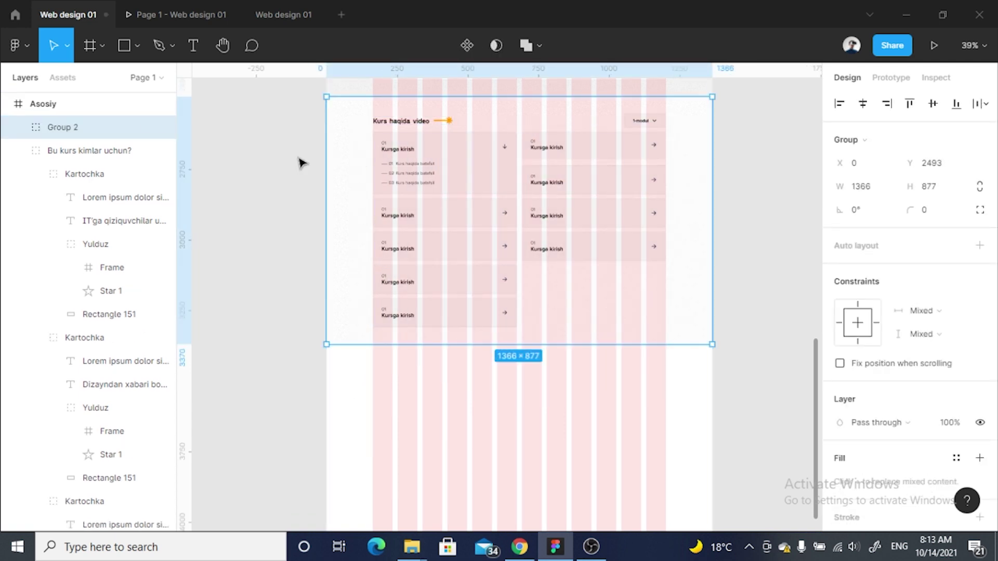
left_click(300, 163)
scroll(358, 119, "up", 3)
double_click(421, 123)
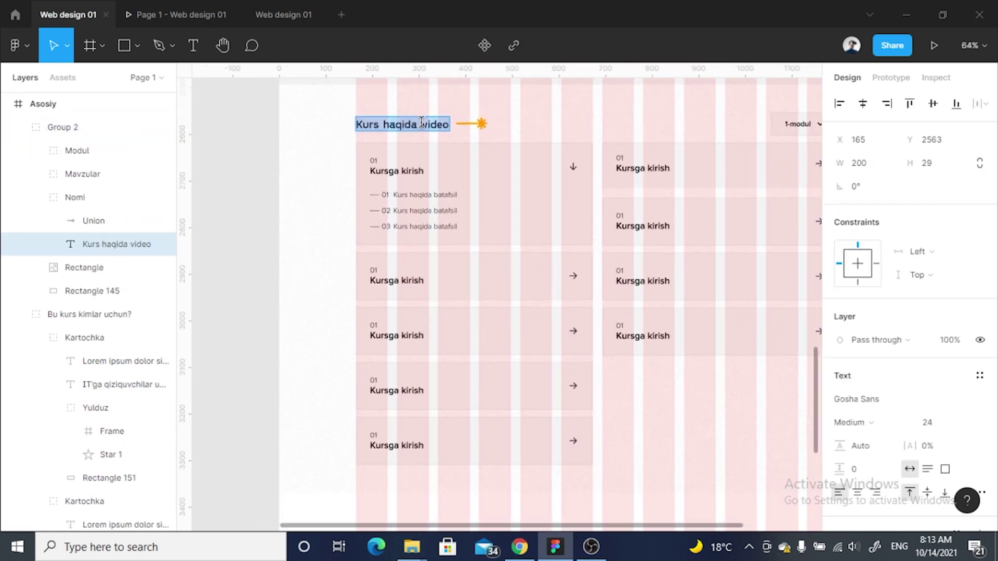
scroll(421, 123, "up", 3, "ctrl")
scroll(418, 135, "up", 2)
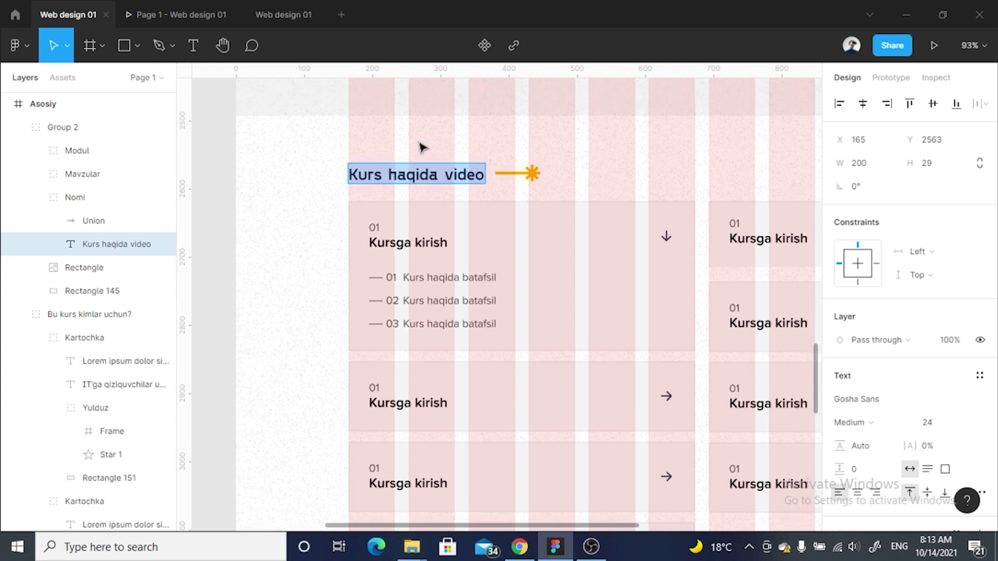
type("D")
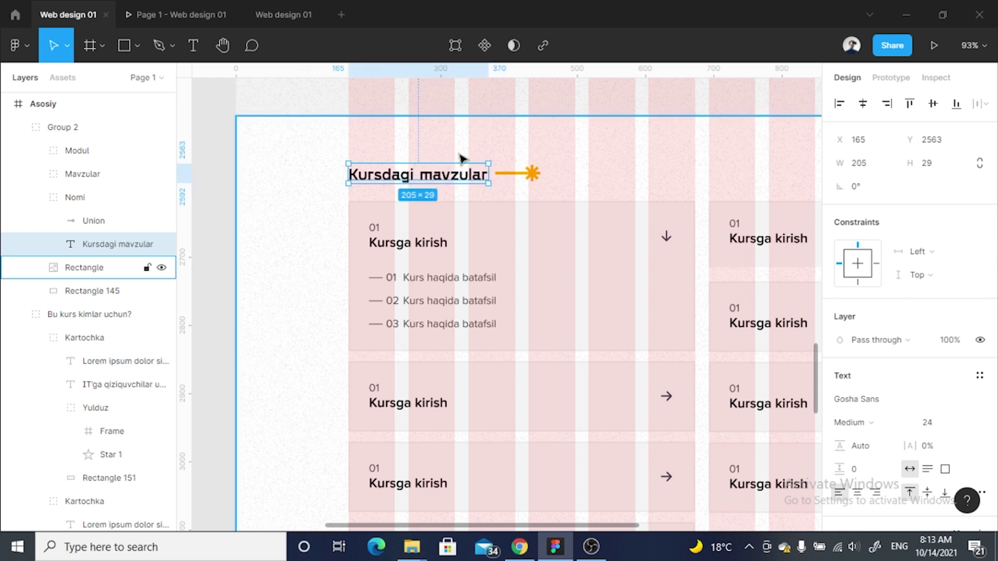
Nudge the heading arrow right and rename the section group 'Kursdagi mavzular'
left_click(533, 176)
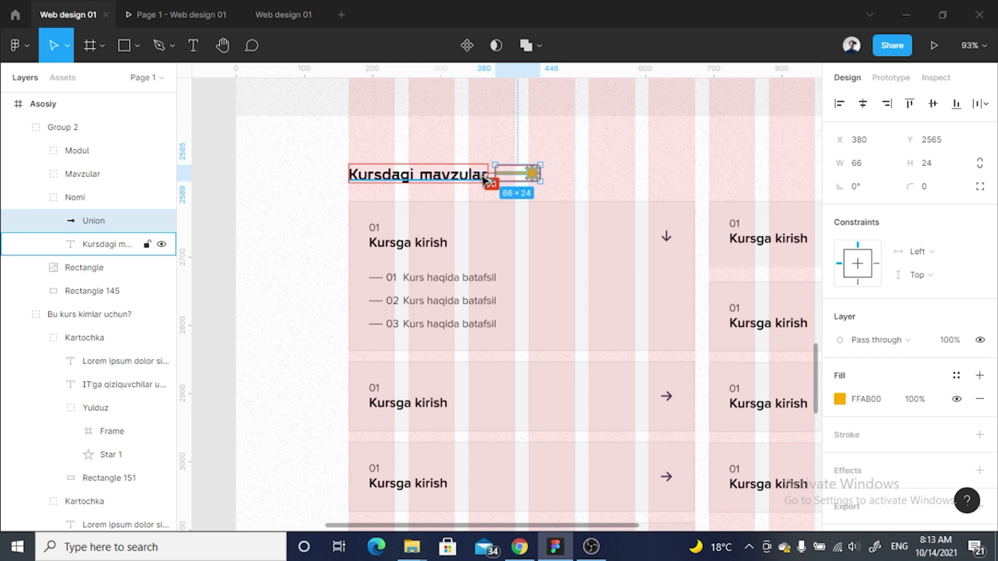
key("Right")
key("Right")
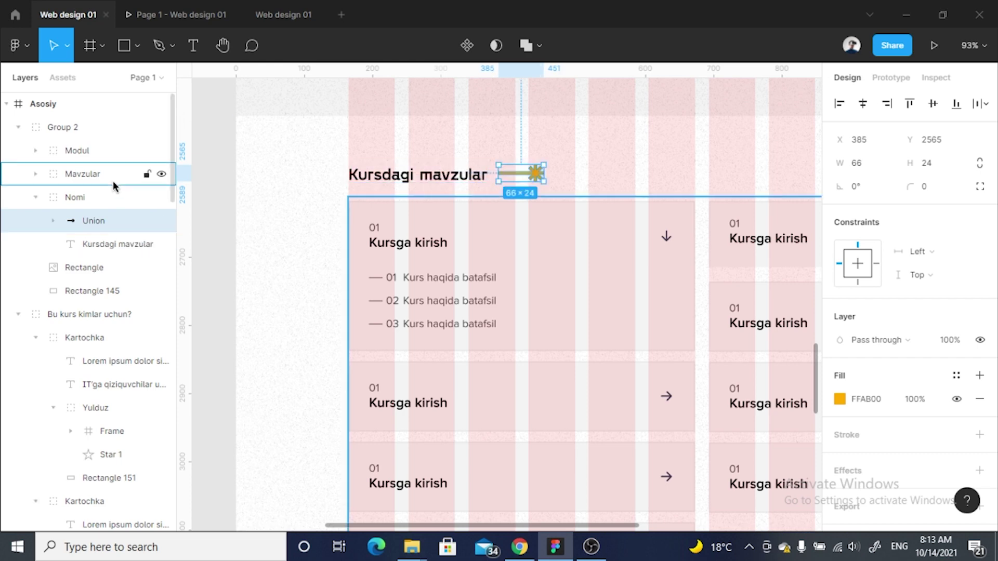
double_click(395, 174)
scroll(481, 172, "down", 5)
left_click(325, 173)
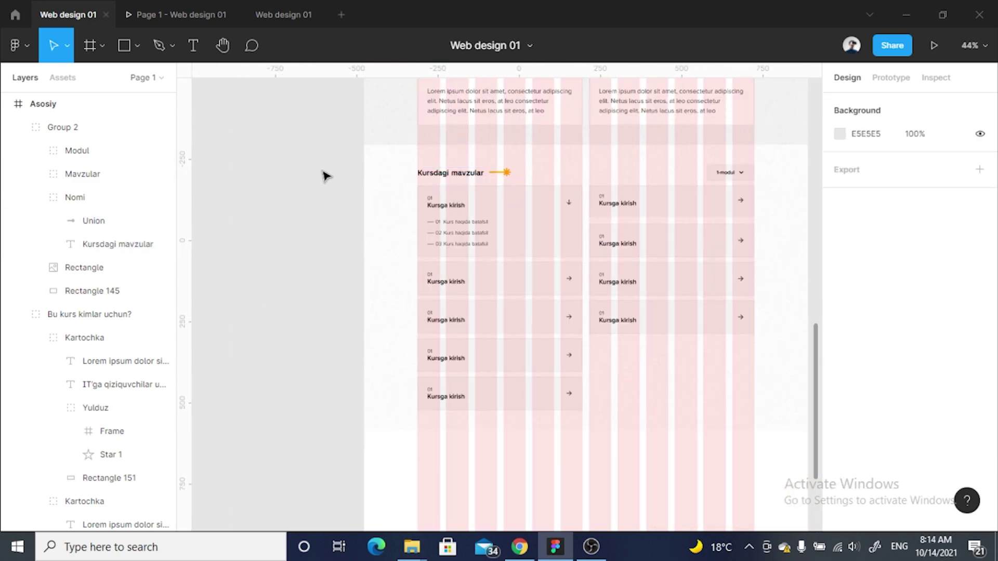
left_click(124, 127)
double_click(76, 128)
type("Kursdagi mavzular")
Collapse the Kursdagi mavzular, Bu kurs kimlar uchun? and Web design bugungi kunda layer groups
left_click(17, 127)
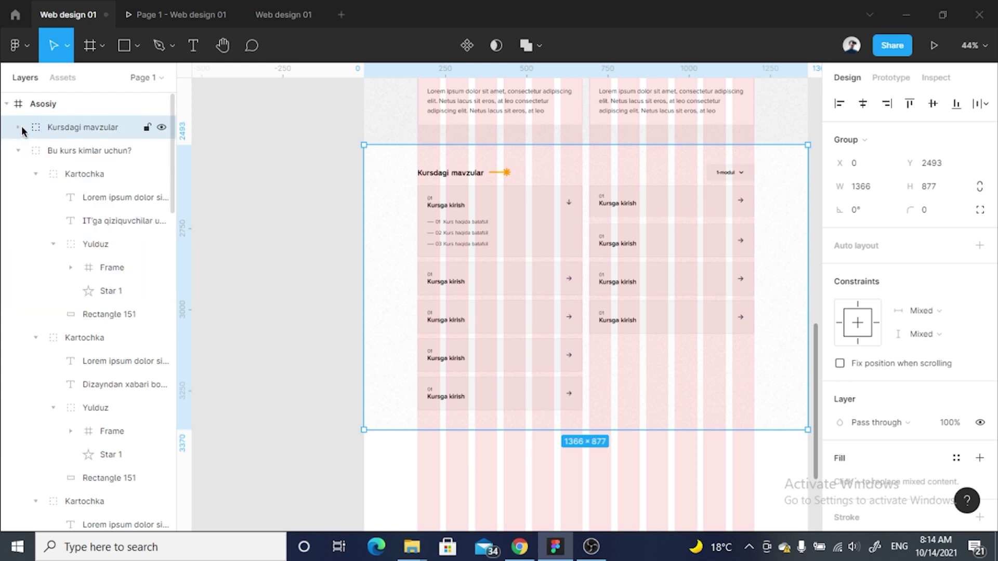
left_click(18, 150)
left_click(18, 197)
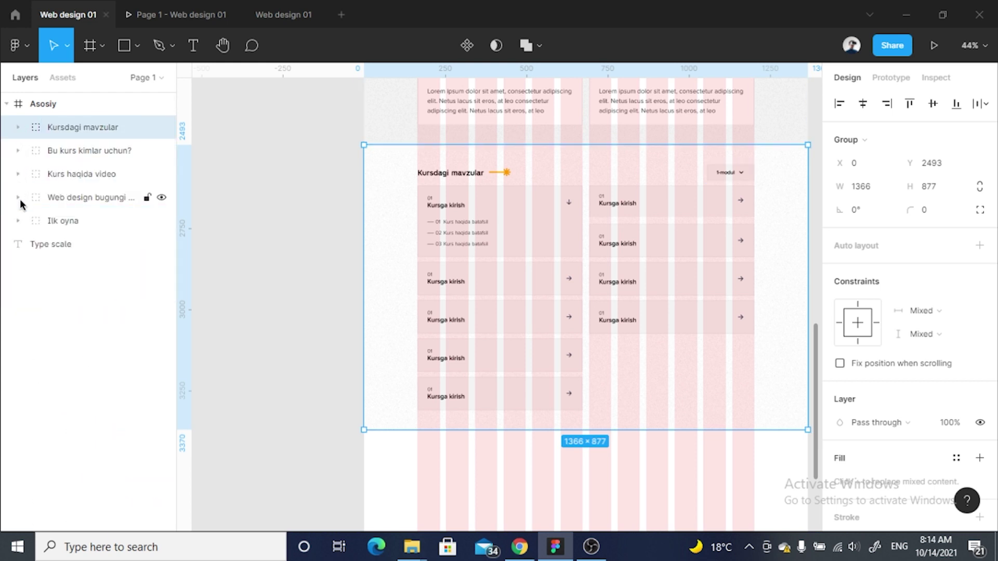
left_click(232, 217)
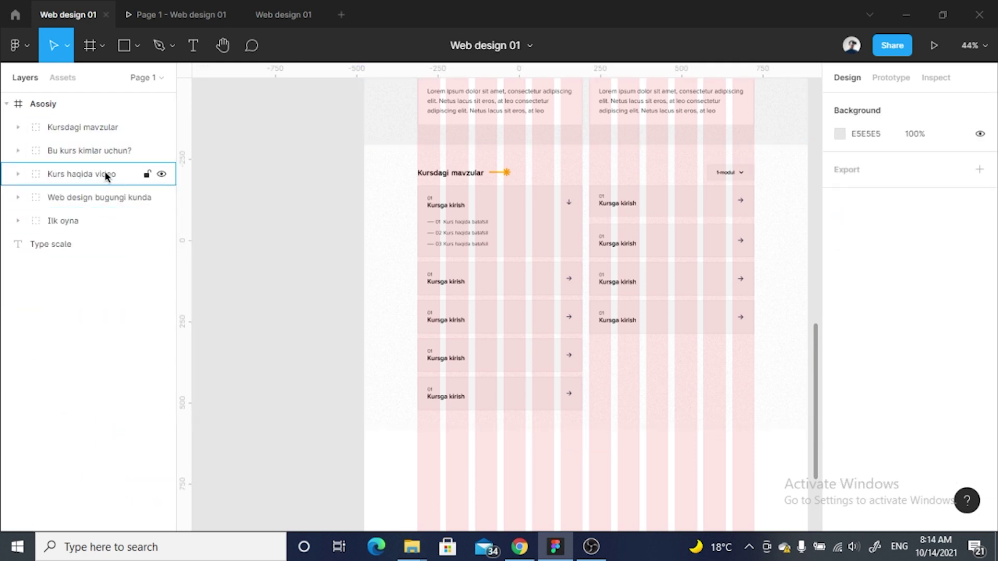
scroll(301, 195, "down", 3)
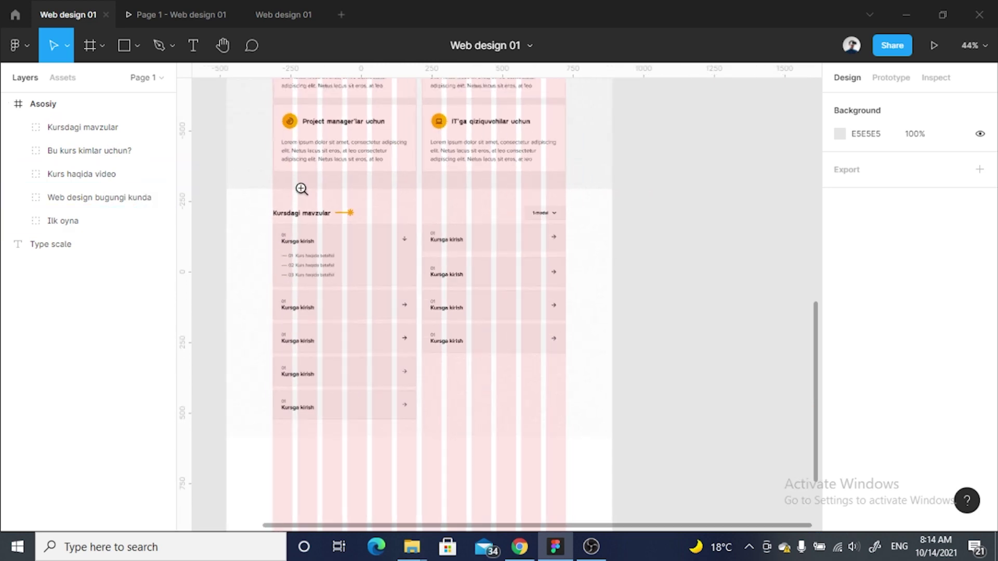
scroll(423, 232, "down", 2)
Show the 'Page 1 - Web design 01' prototype preview full screen
left_click(423, 232)
left_click(217, 111)
left_click(179, 23)
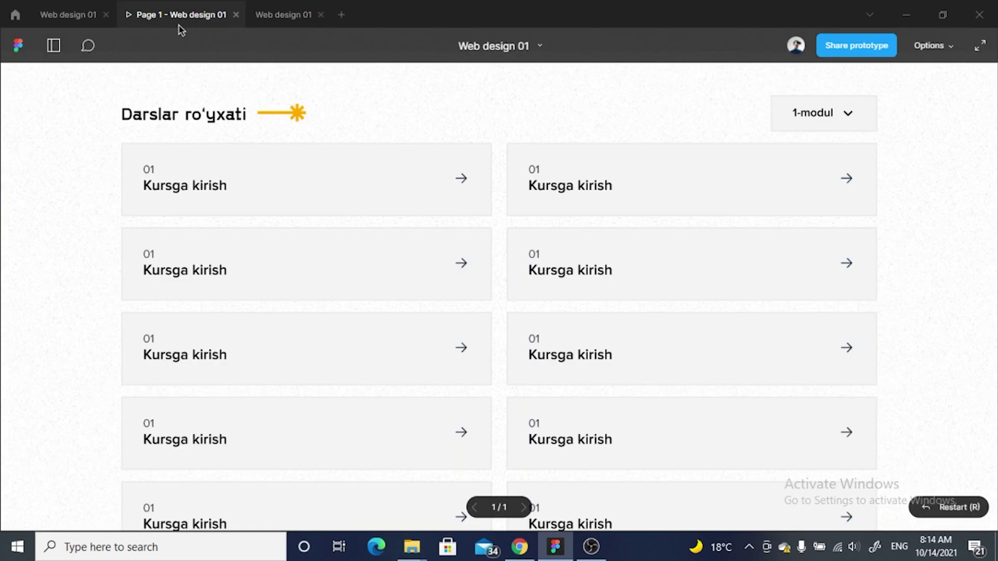
scroll(472, 201, "up", 5)
scroll(472, 201, "up", 5)
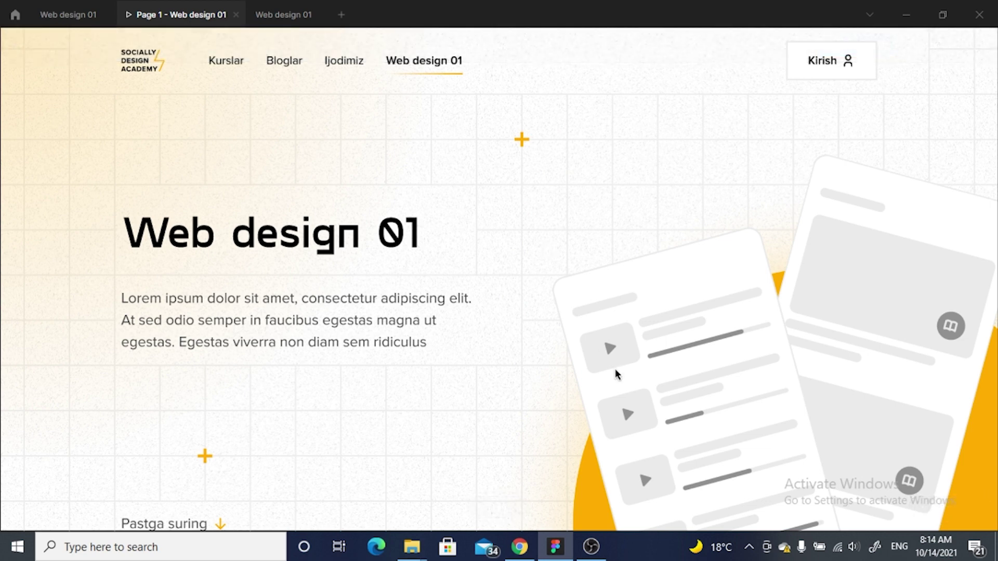
left_click(980, 45)
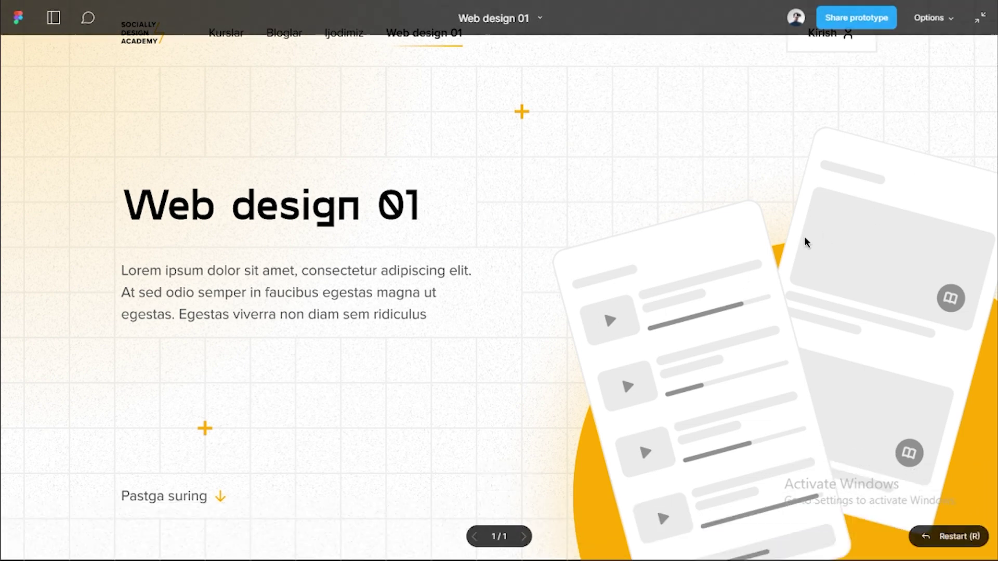
Scroll through the preview to review the 1-modul dropdown and two-column lesson cards
scroll(728, 286, "down", 2)
scroll(713, 194, "up", 2)
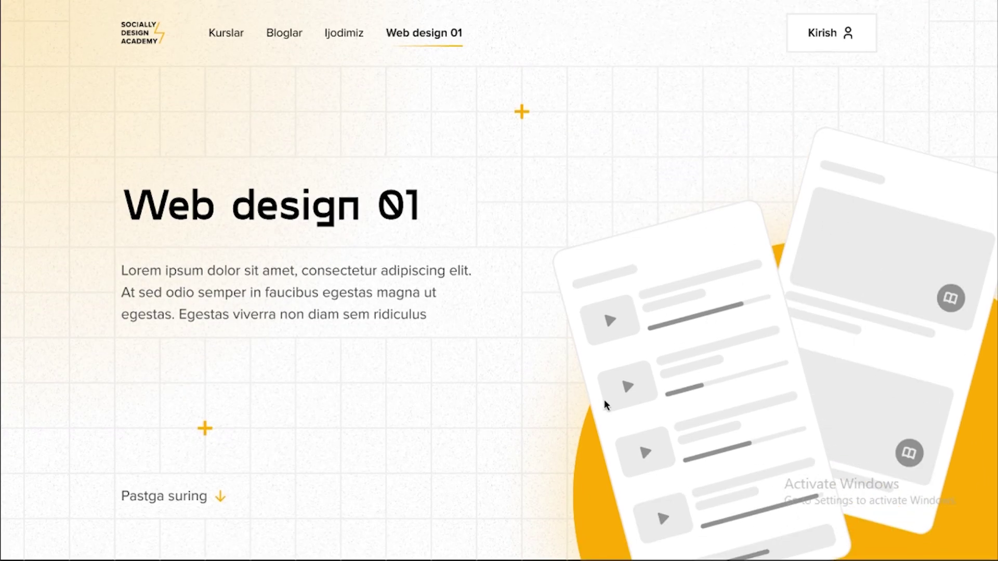
scroll(606, 399, "down", 10)
scroll(579, 312, "down", 1)
scroll(572, 249, "down", 2)
scroll(567, 208, "down", 4)
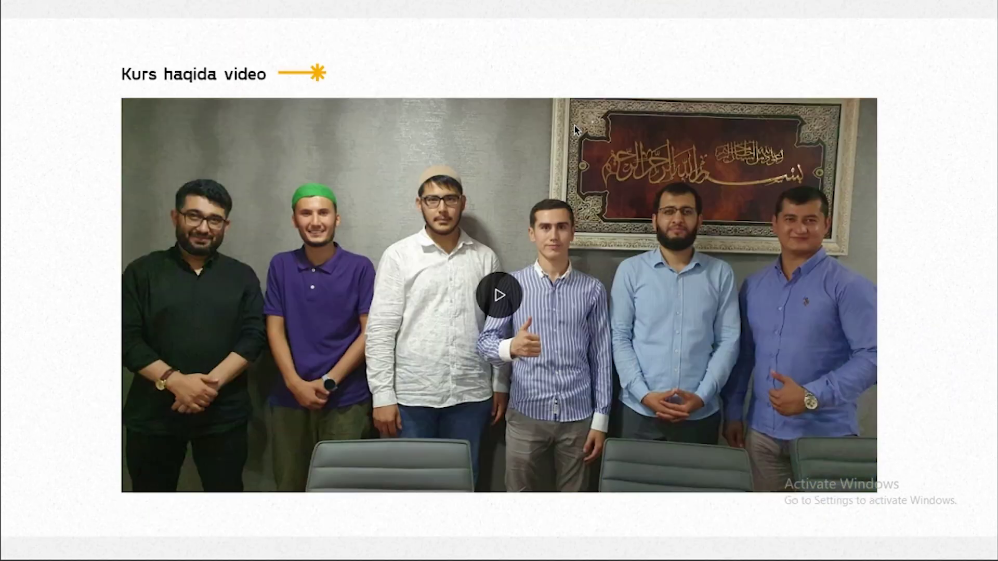
scroll(573, 124, "down", 1)
scroll(595, 225, "down", 1)
scroll(571, 125, "down", 5)
scroll(571, 208, "down", 2)
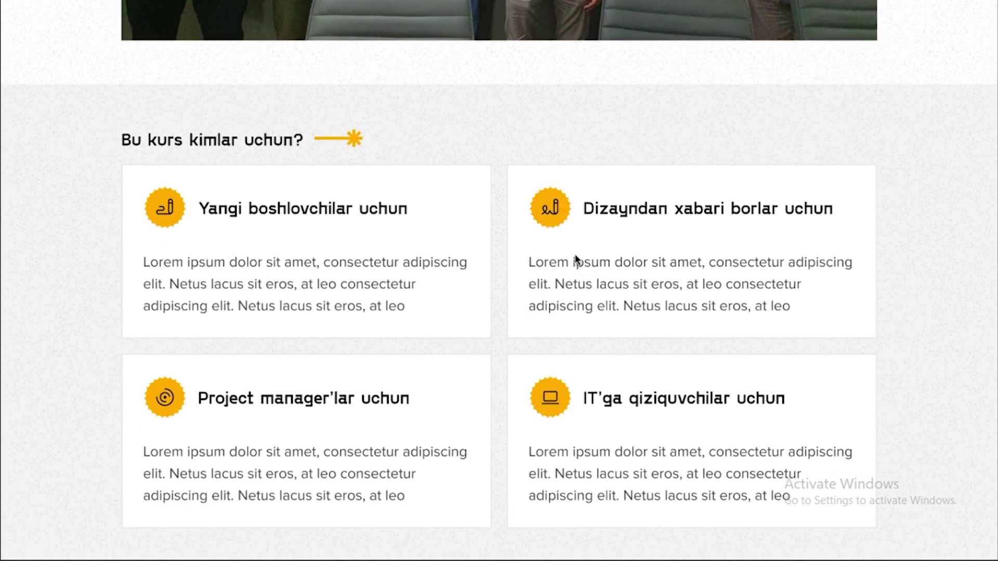
scroll(585, 332, "down", 1)
scroll(621, 413, "down", 10)
scroll(650, 457, "up", 1)
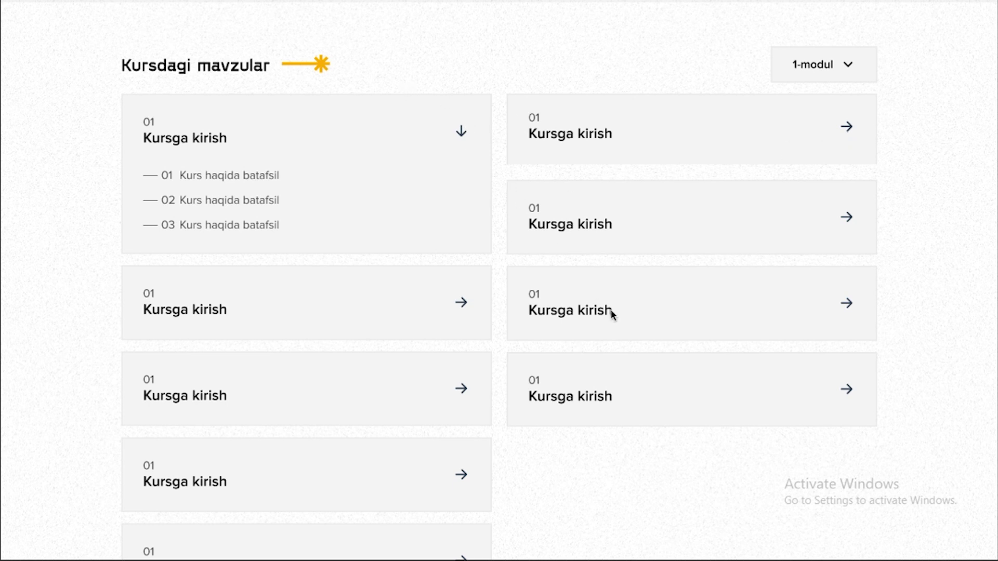
scroll(619, 364, "up", 2)
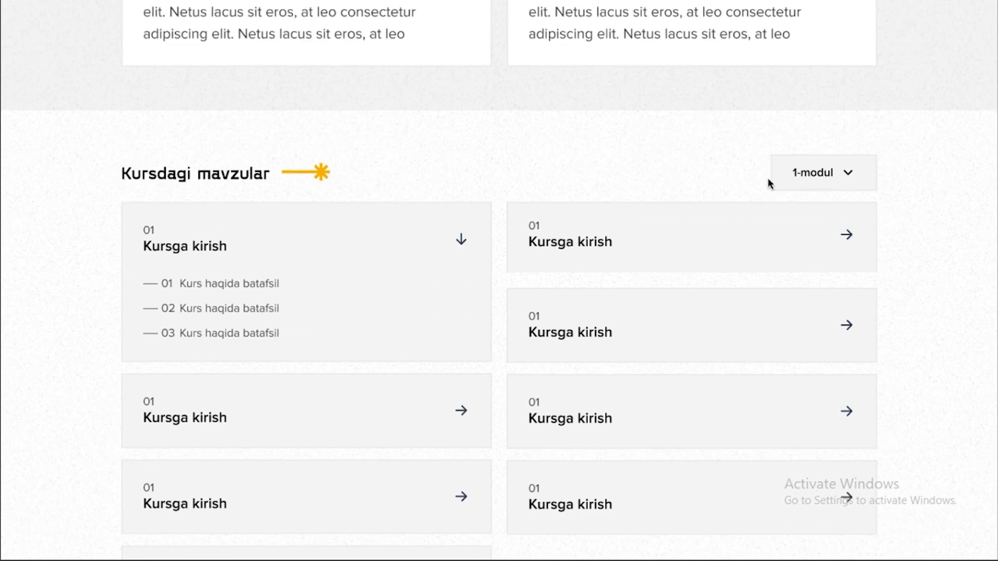
scroll(846, 210, "down", 1)
scroll(811, 218, "down", 3)
scroll(775, 265, "down", 2)
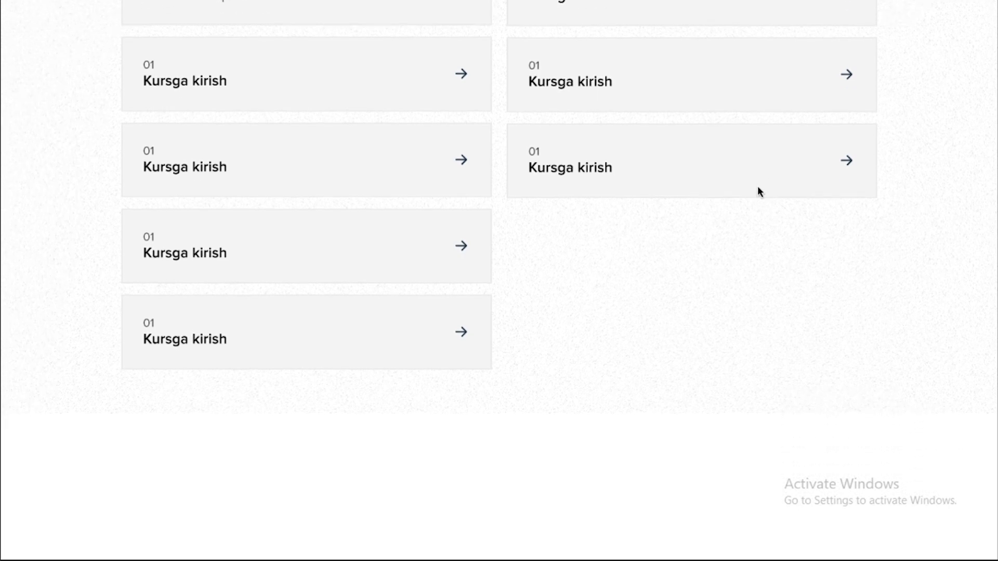
scroll(758, 192, "up", 1)
scroll(730, 354, "up", 2)
scroll(443, 198, "up", 2)
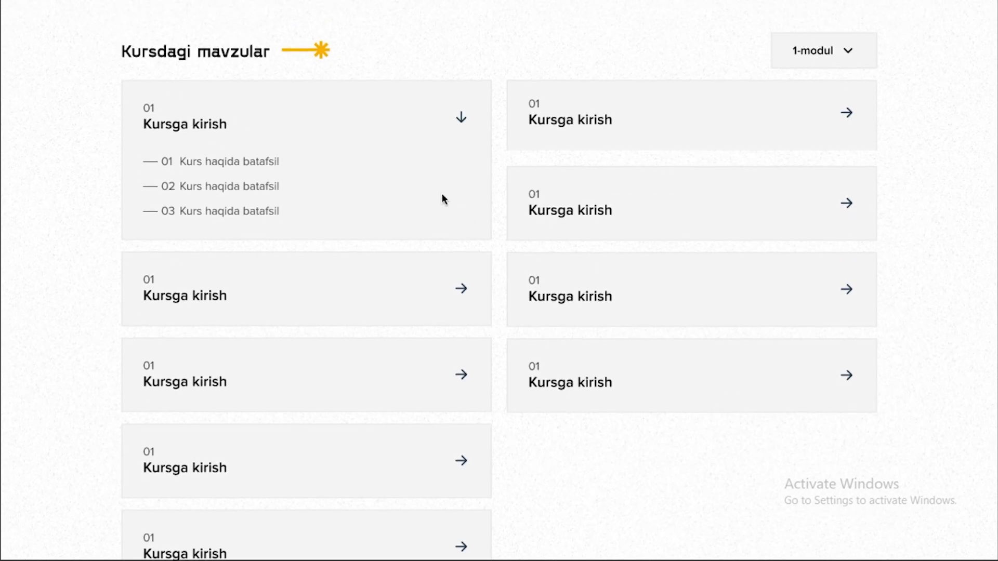
scroll(439, 260, "up", 1)
scroll(494, 187, "up", 2)
scroll(469, 248, "up", 5)
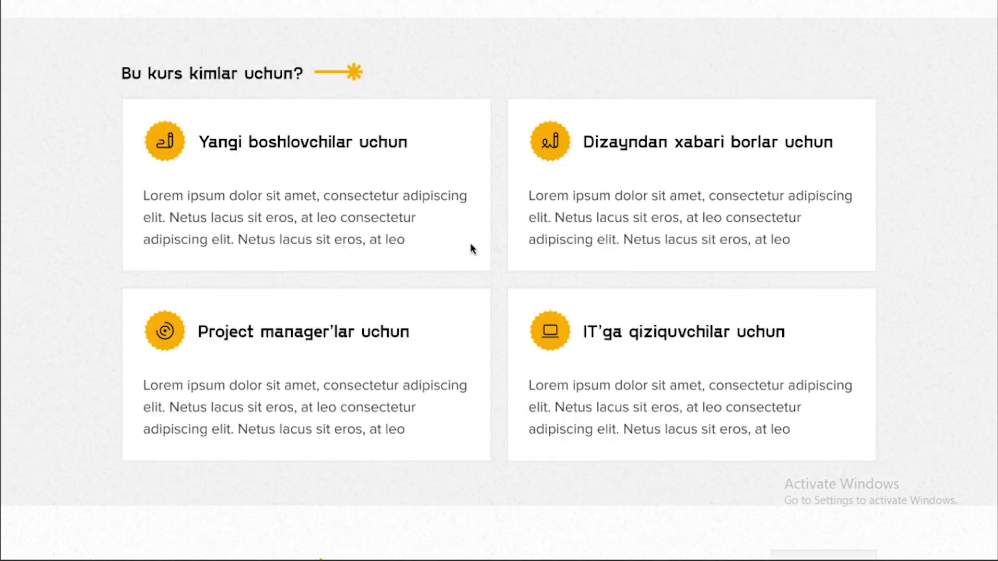
scroll(482, 552, "up", 6)
scroll(481, 552, "up", 5)
scroll(479, 481, "up", 6)
scroll(523, 431, "up", 3)
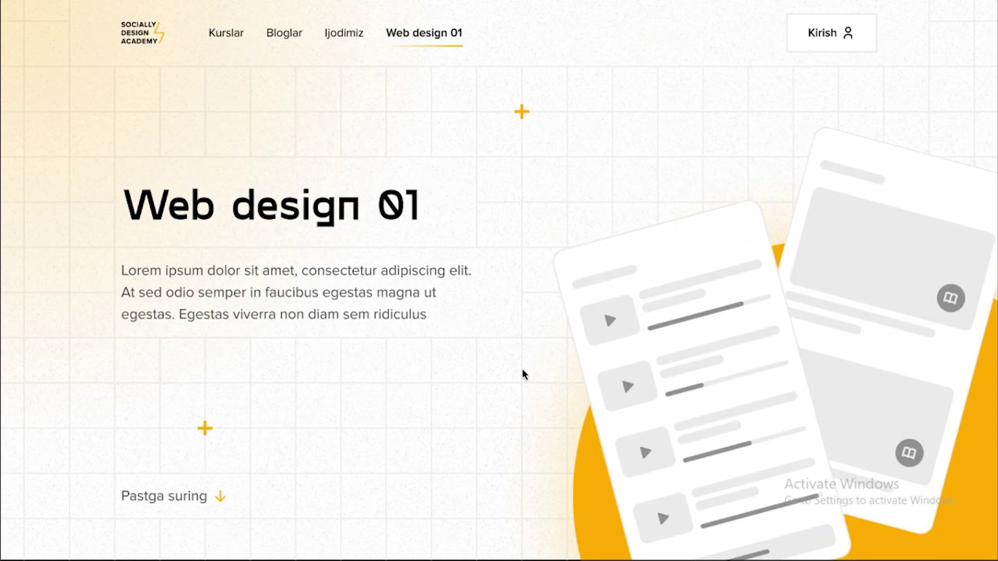
scroll(429, 282, "down", 7)
scroll(499, 305, "down", 7)
scroll(515, 365, "down", 12)
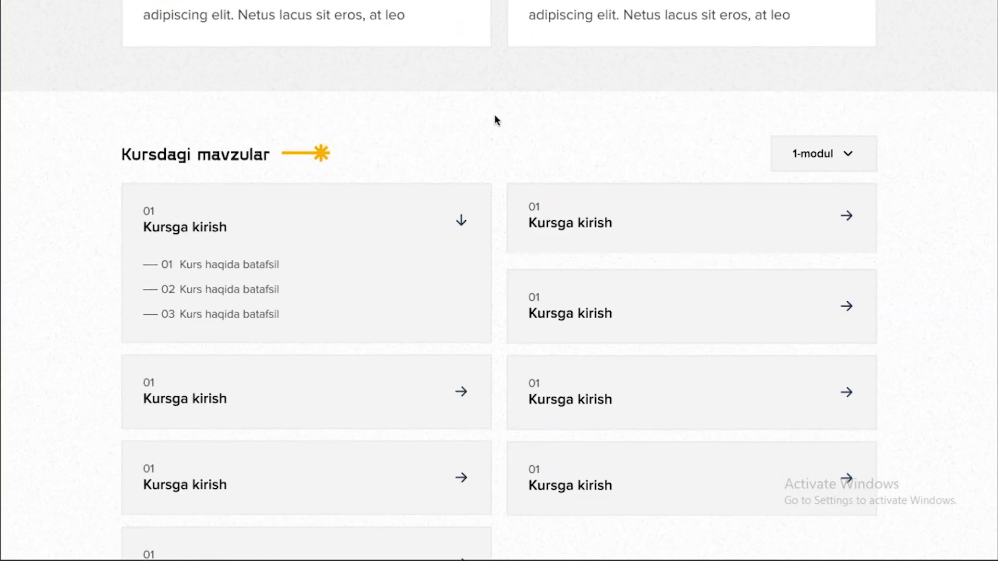
scroll(494, 118, "down", 5)
scroll(540, 193, "down", 3)
scroll(638, 445, "down", 3)
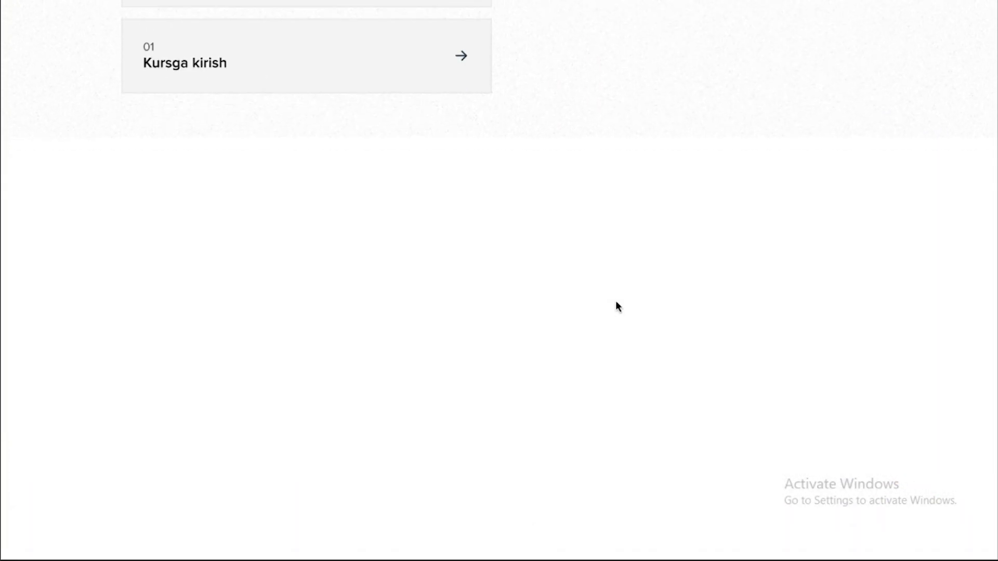
scroll(615, 306, "up", 2)
scroll(547, 425, "up", 2)
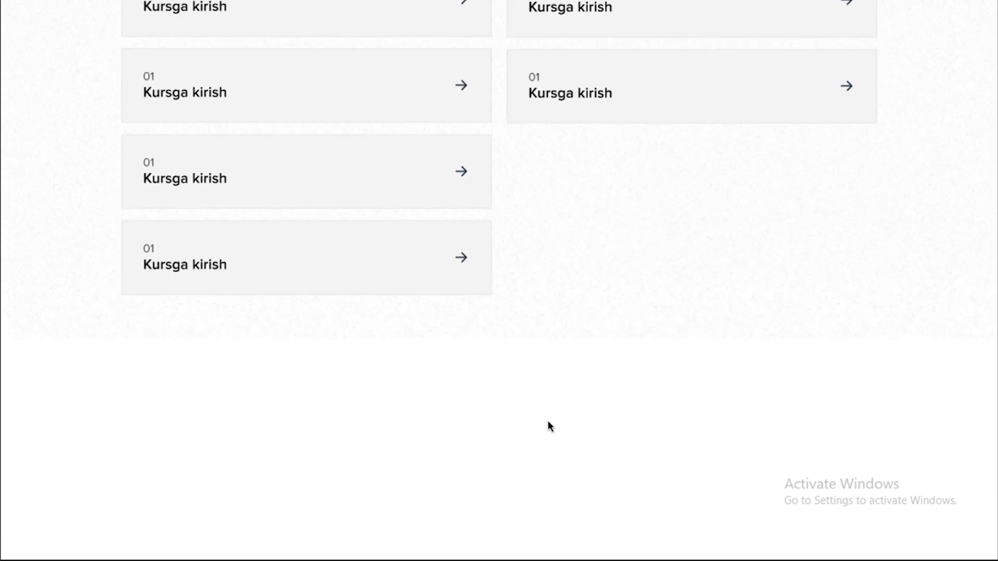
scroll(547, 441, "up", 5)
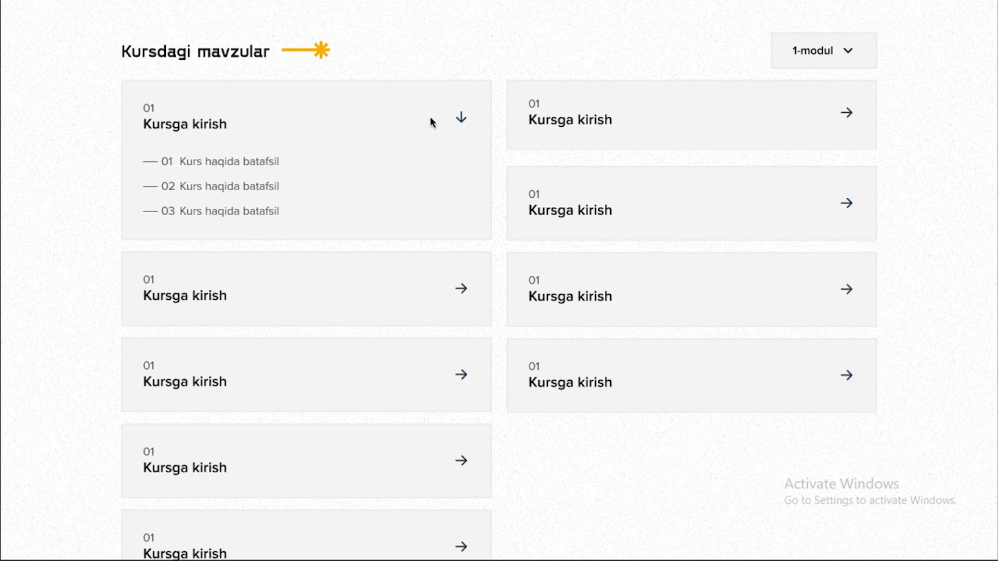
scroll(442, 145, "up", 1)
scroll(478, 218, "up", 4)
scroll(496, 285, "up", 7)
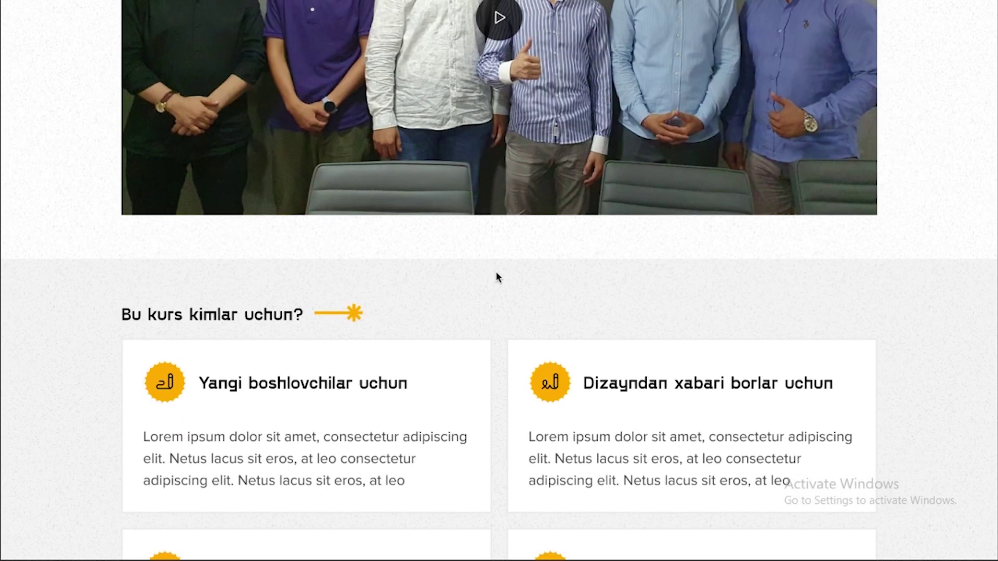